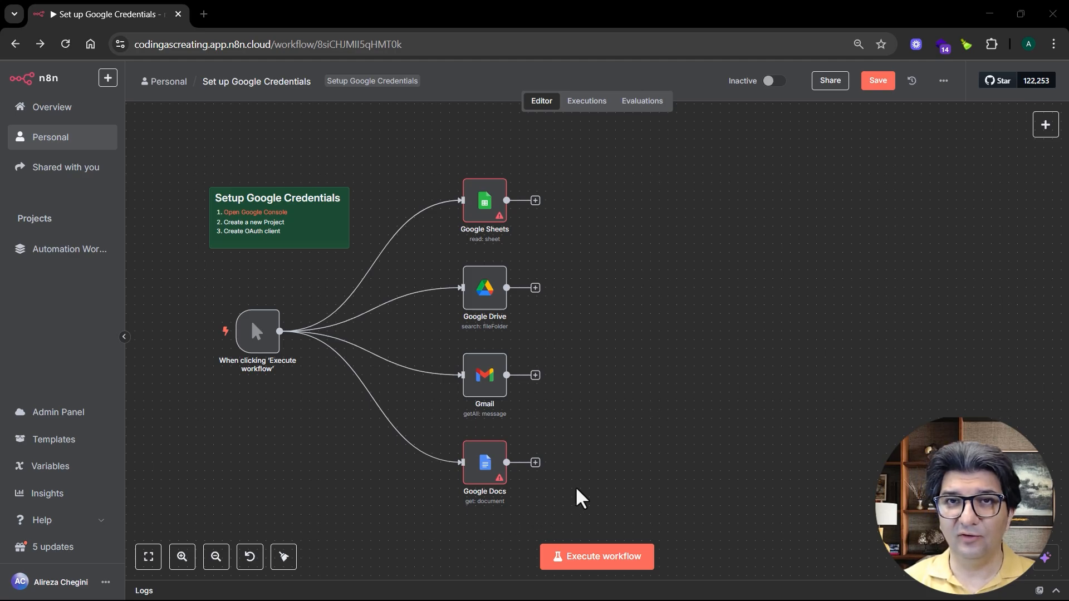
Open the Google Sheets node and start creating a new credential for it
mouse_move(499, 222)
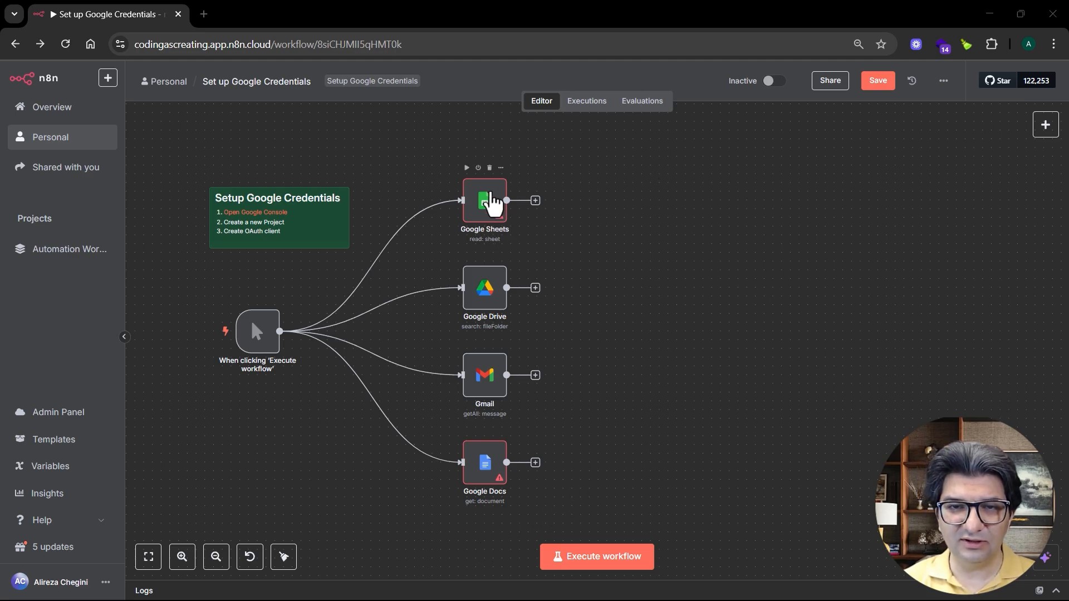
double_click(485, 207)
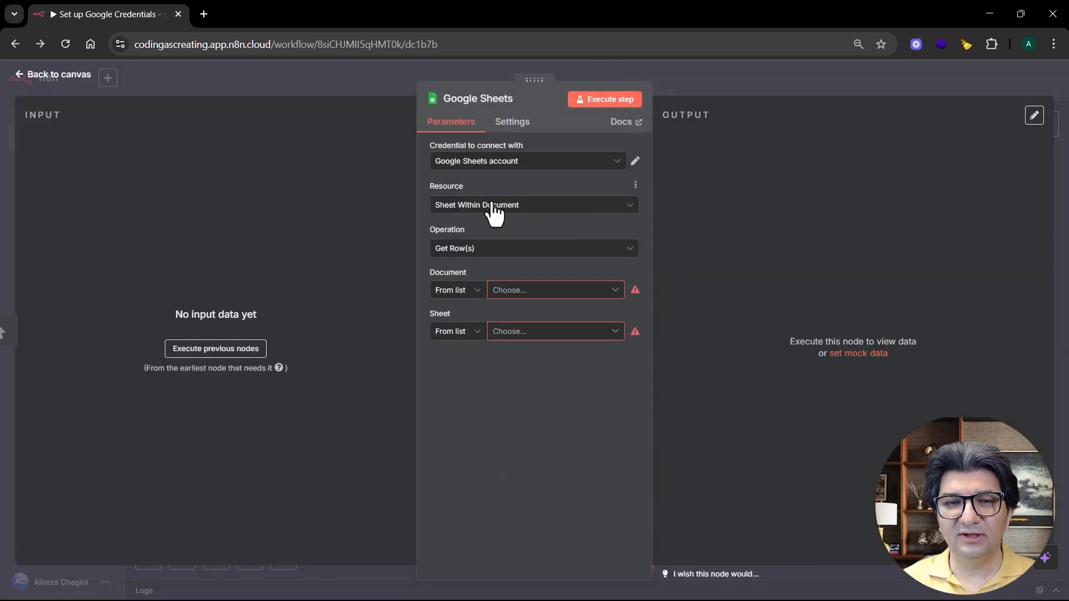
click(619, 164)
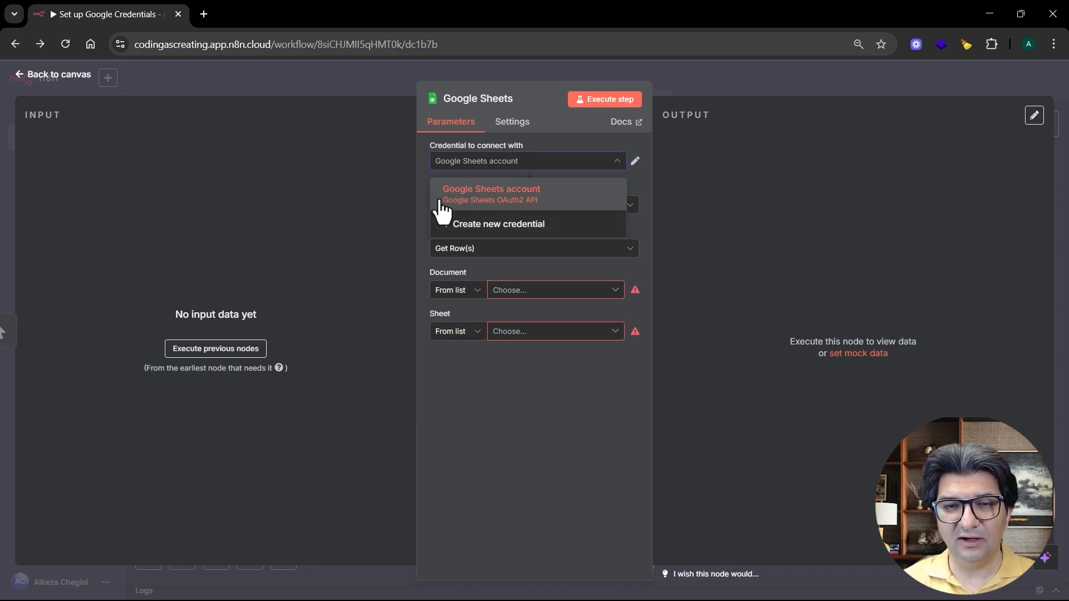
click(533, 226)
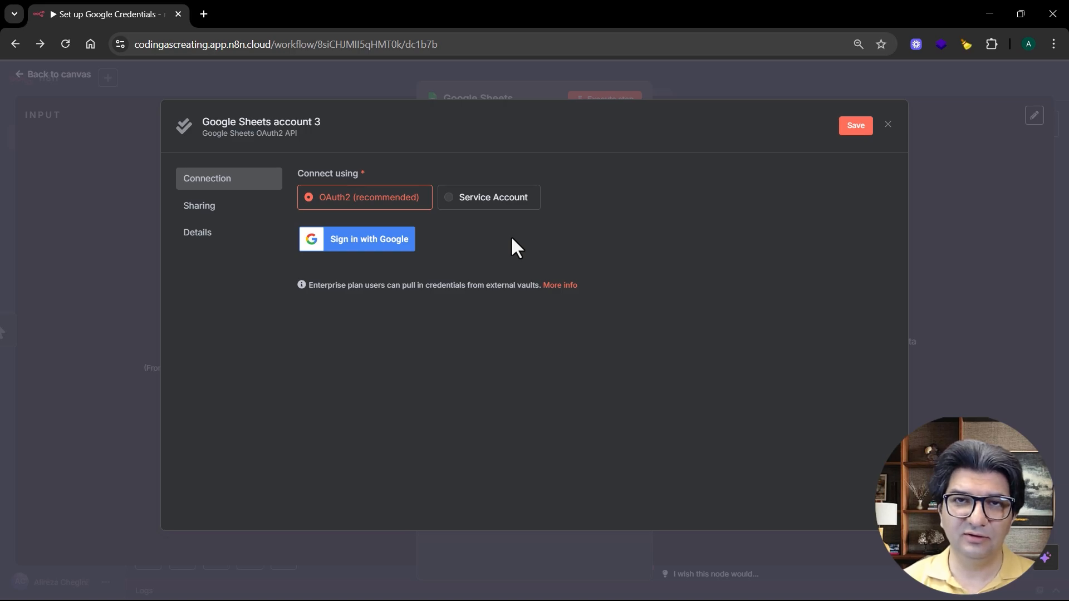
Sign in with Google using the listed account and select all the access permissions requested by n8n.cloud
click(370, 245)
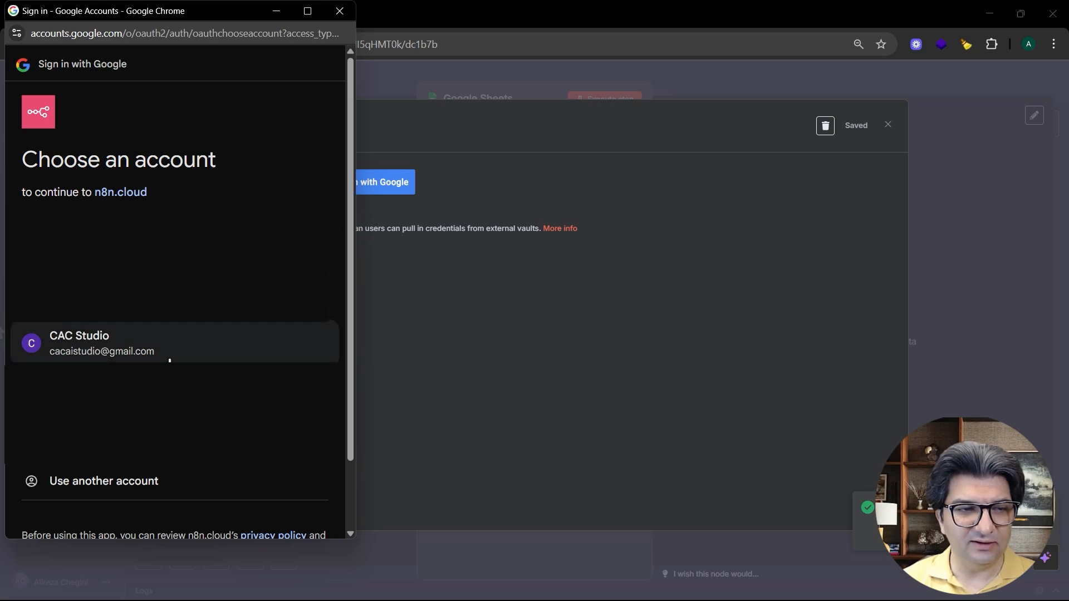
click(126, 356)
scroll(141, 297, down, 3)
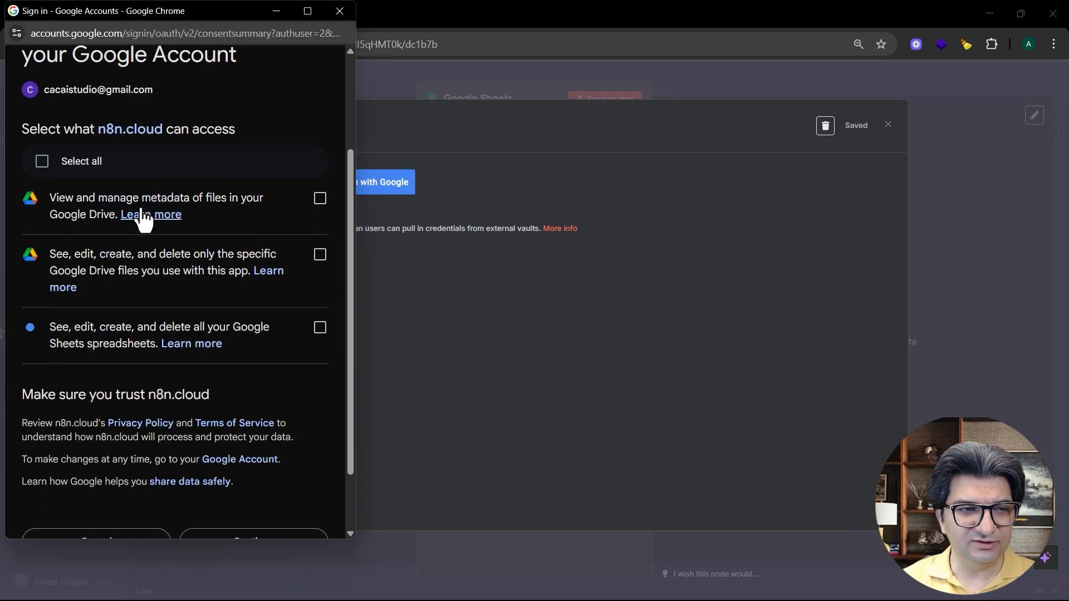
click(42, 162)
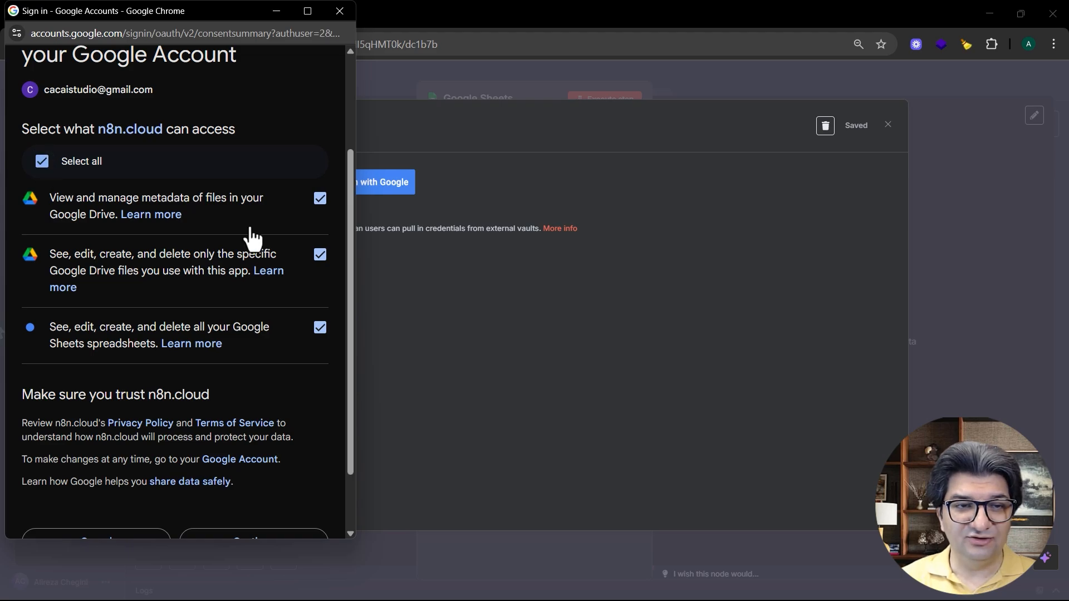
scroll(242, 237, down, 2)
scroll(242, 237, up, 2)
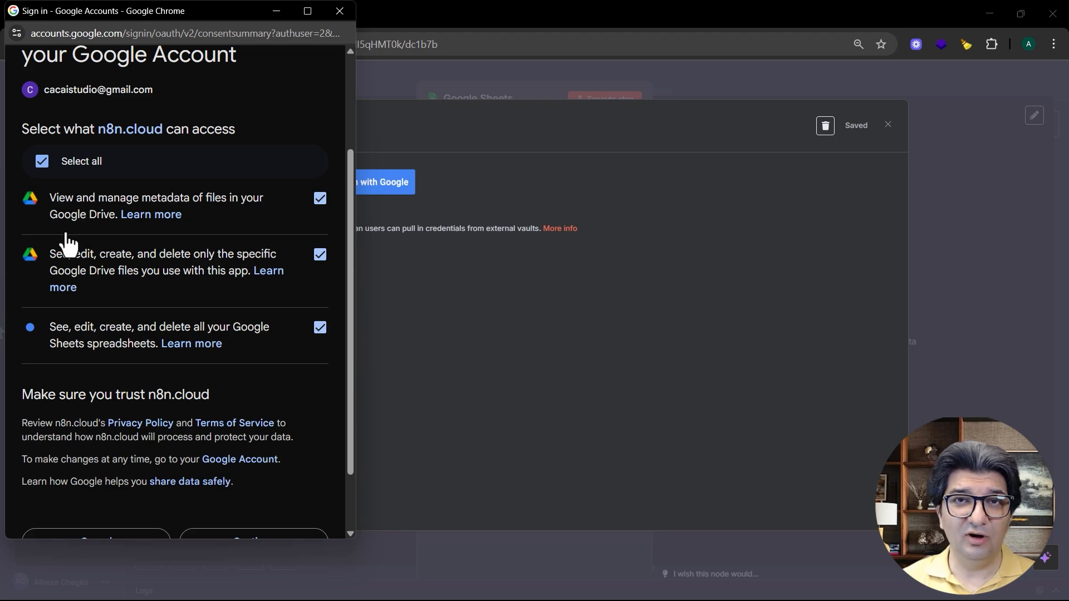
scroll(110, 270, down, 1)
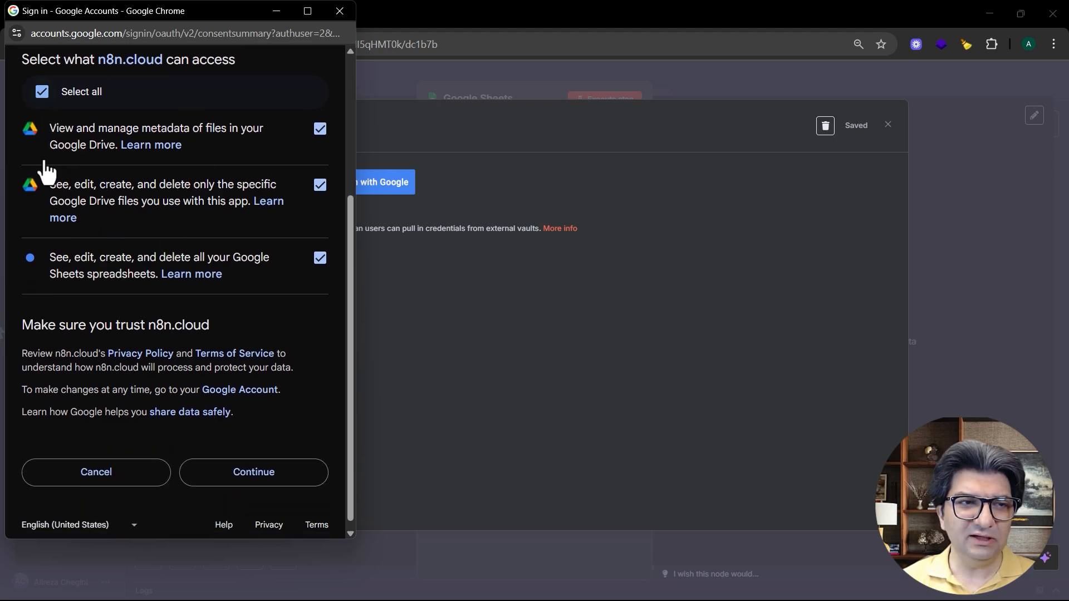
scroll(108, 208, up, 1)
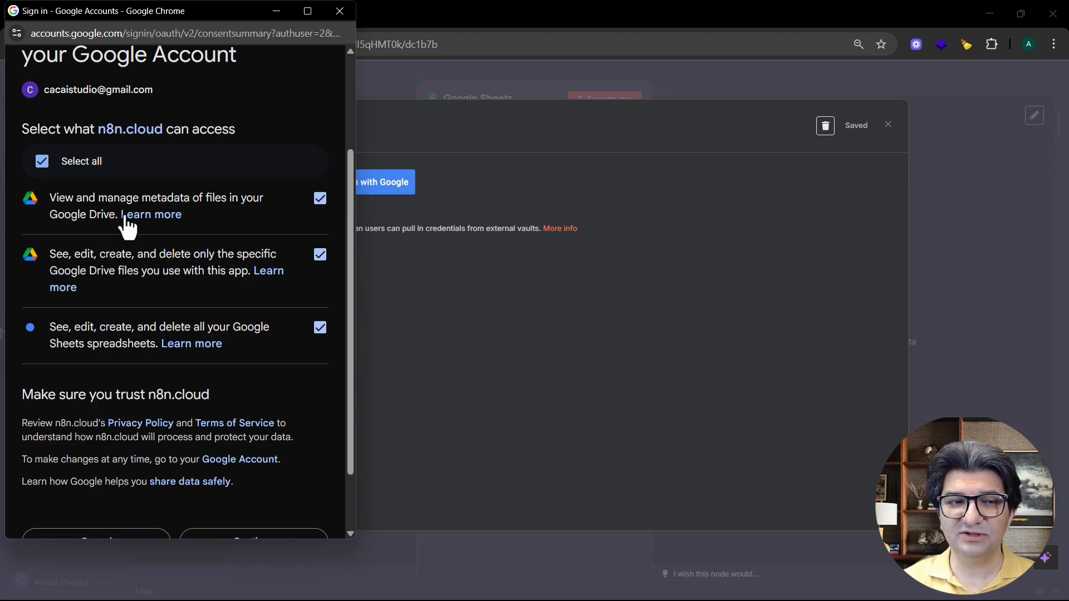
click(321, 255)
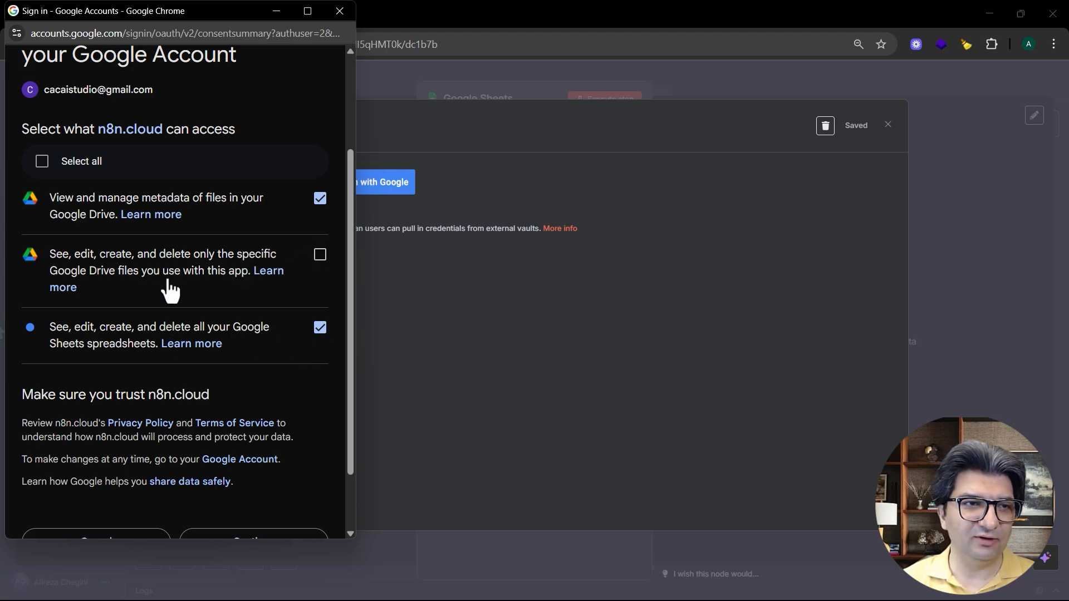
click(42, 162)
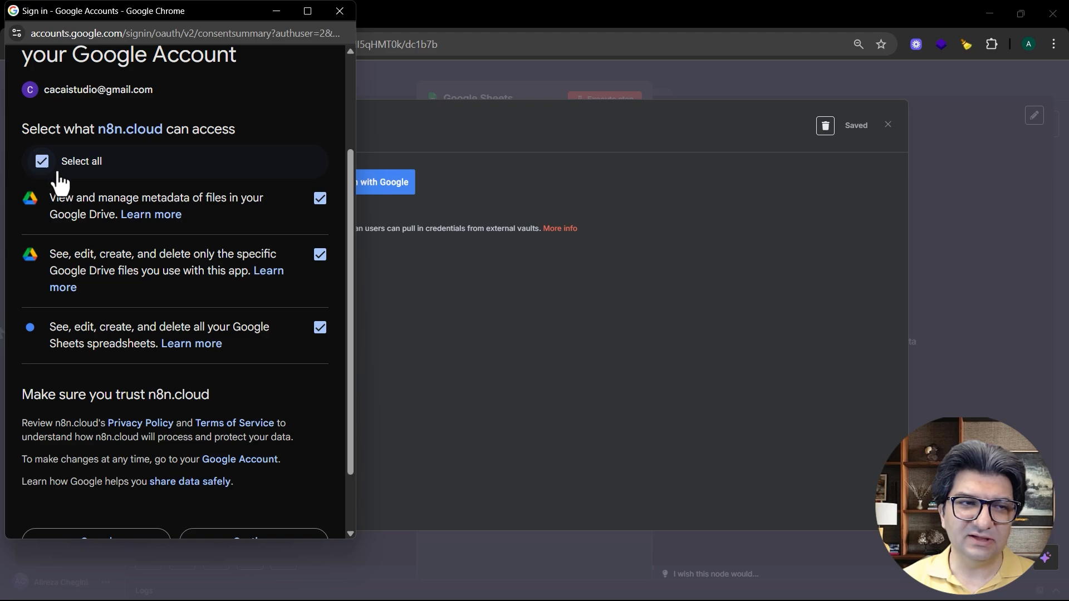
Grant n8n.cloud the selected access and close the Google Sheets credential
scroll(172, 303, up, 2)
scroll(210, 291, down, 3)
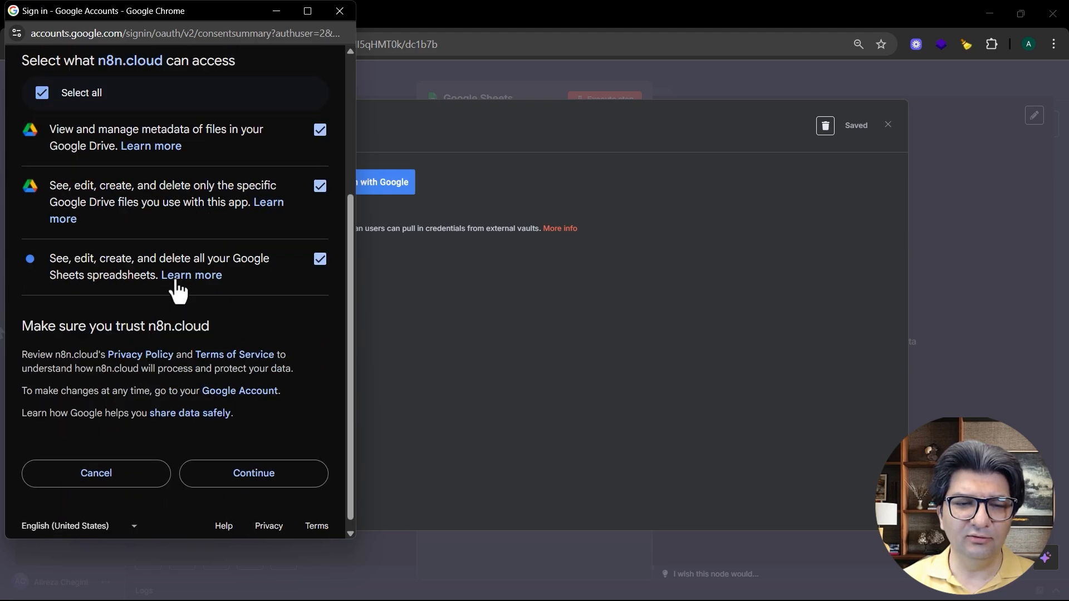
click(274, 482)
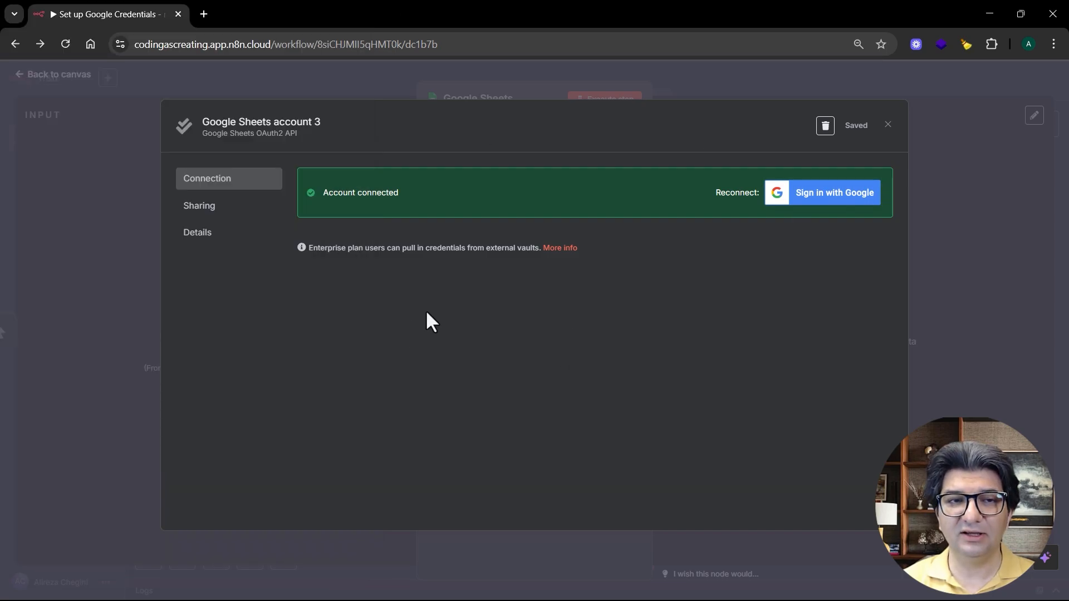
click(888, 128)
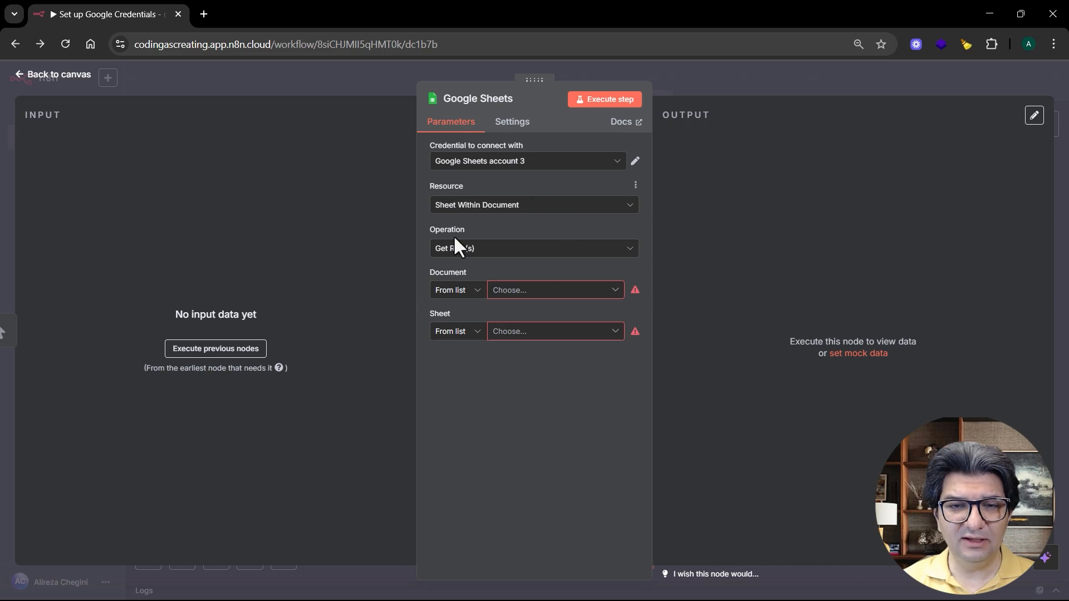
Set the Google Sheets node to Get Row(s) from Sheet1 of the Video Ideas document, execute it and return to the canvas
click(509, 248)
click(525, 387)
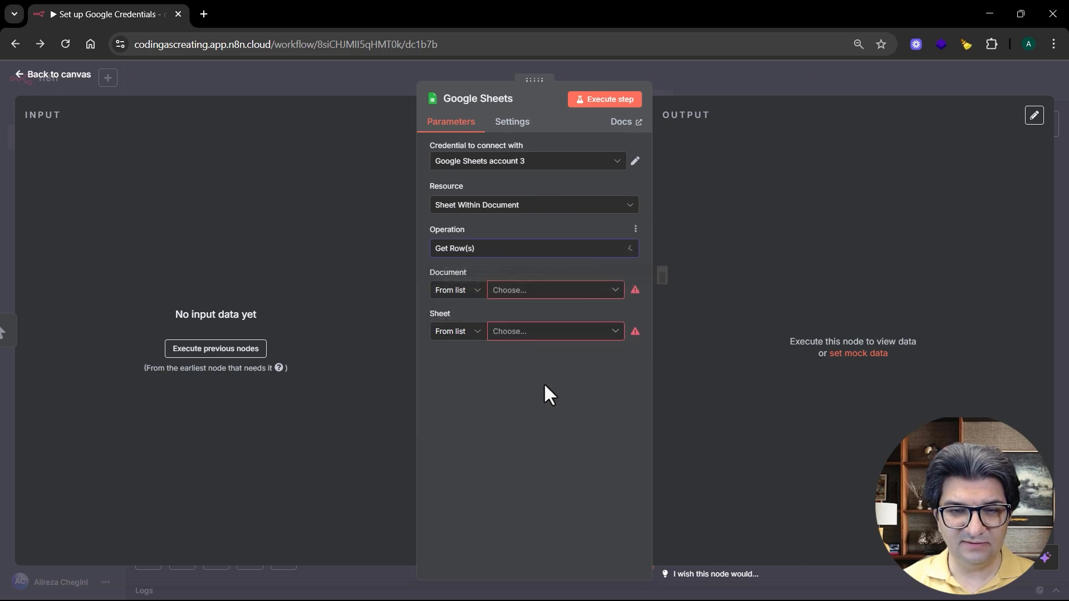
click(615, 291)
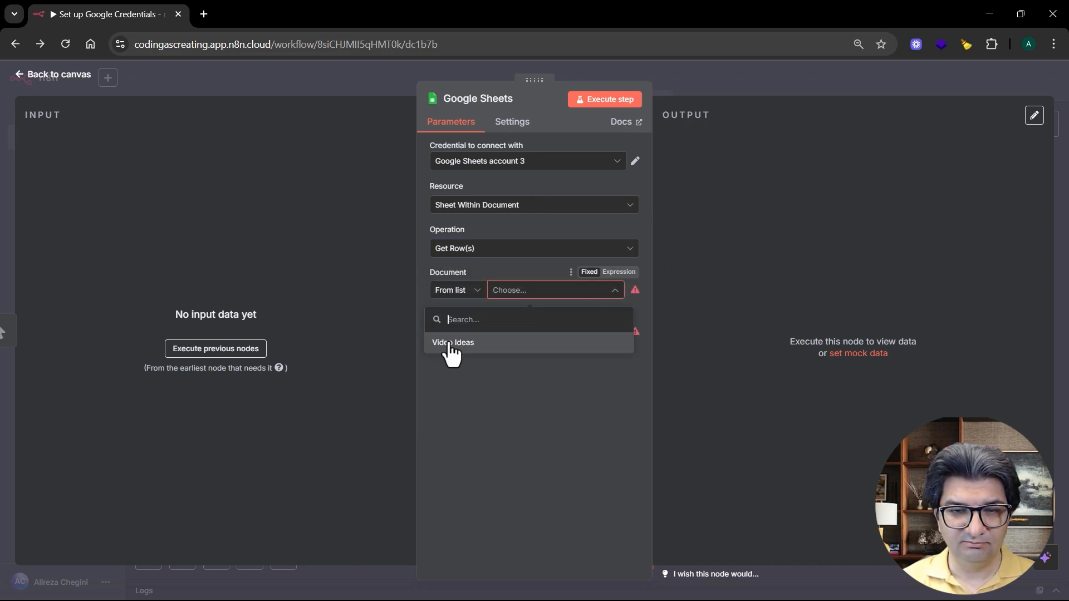
click(448, 343)
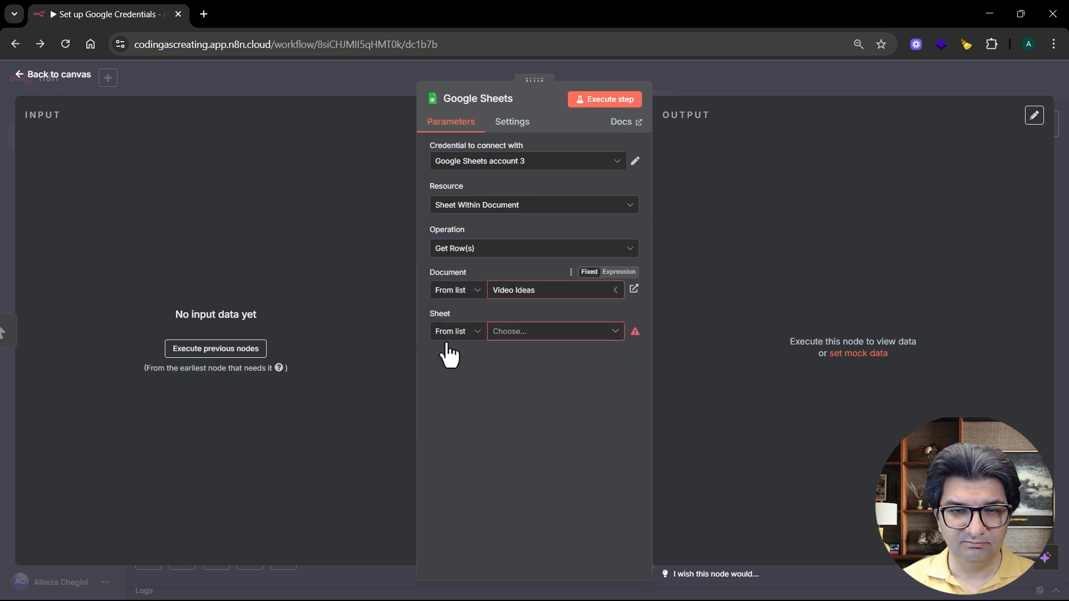
click(593, 332)
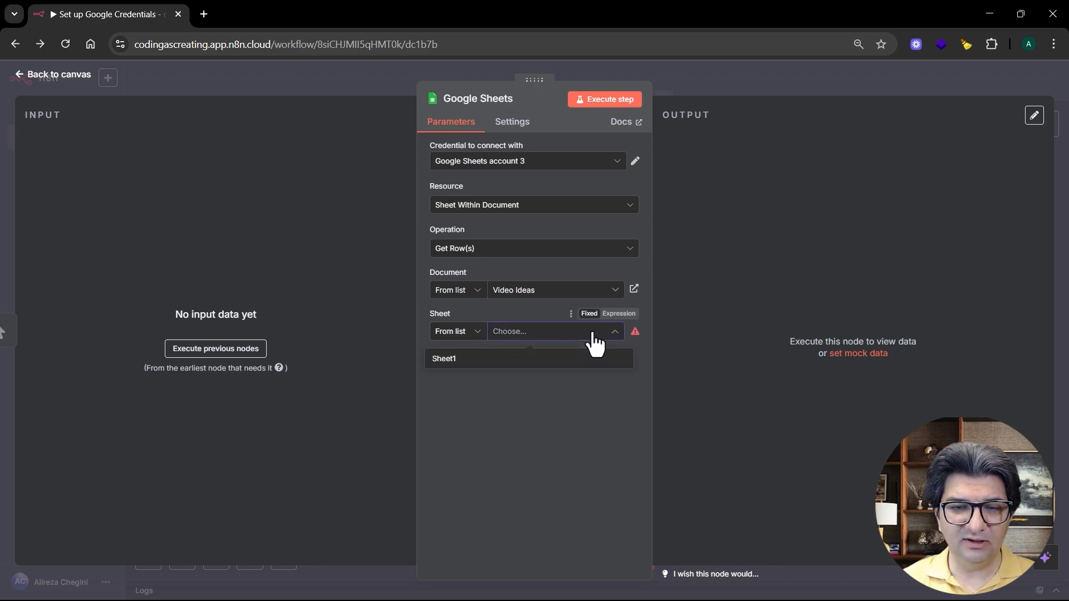
click(462, 361)
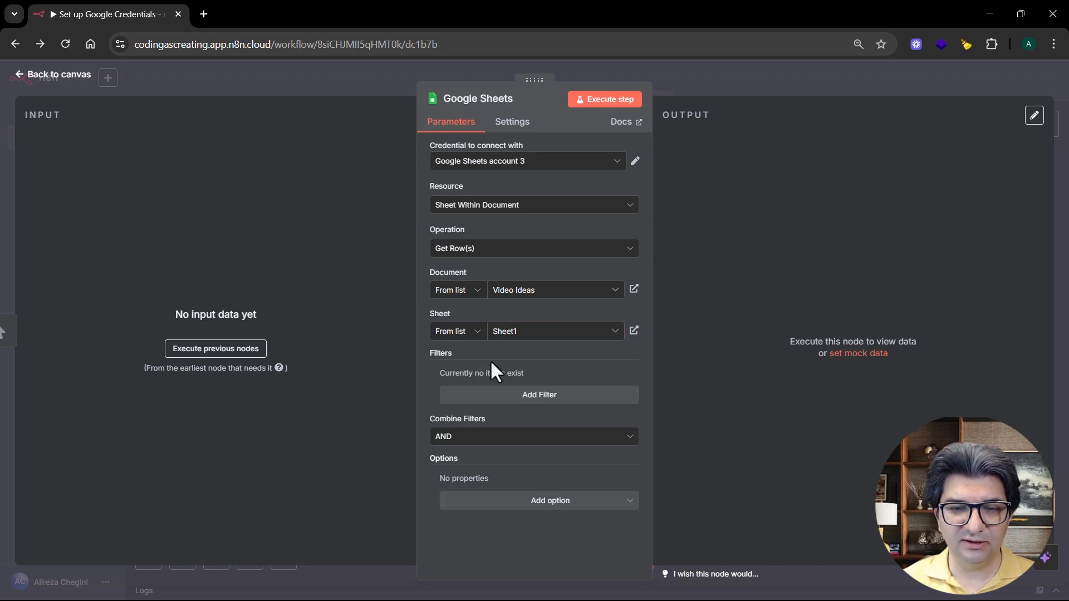
click(619, 102)
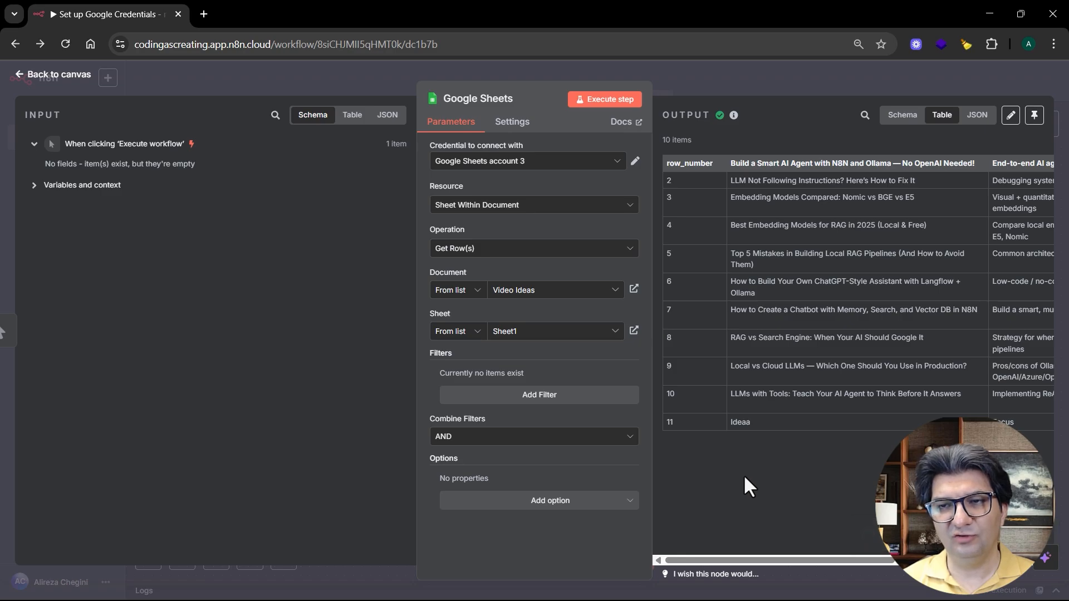
click(703, 81)
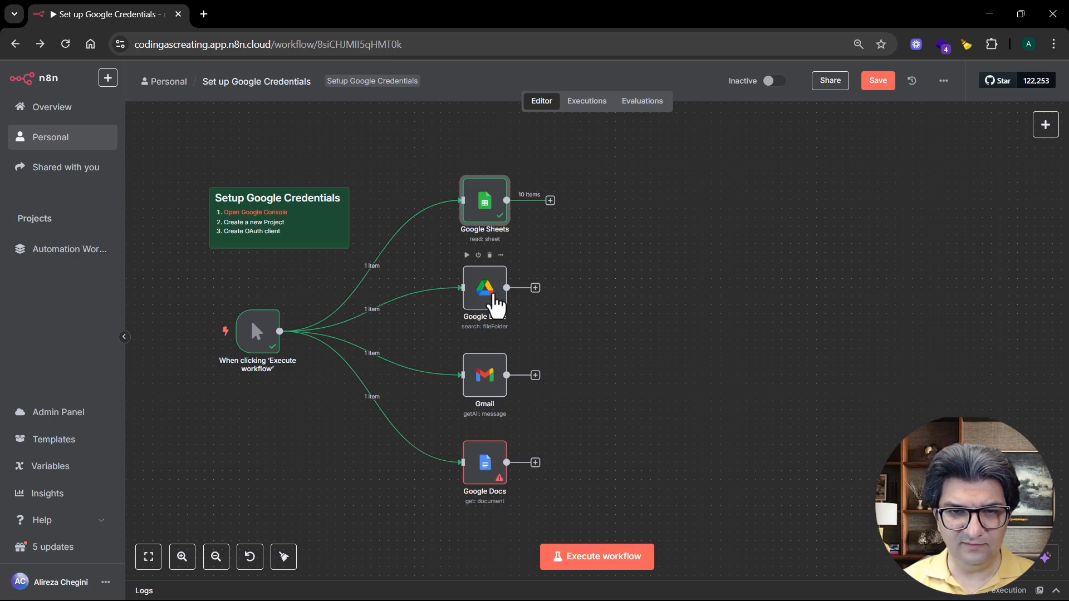
Start a new credential for the Google Drive node and review its OAuth2 connection fields
click(495, 302)
double_click(495, 302)
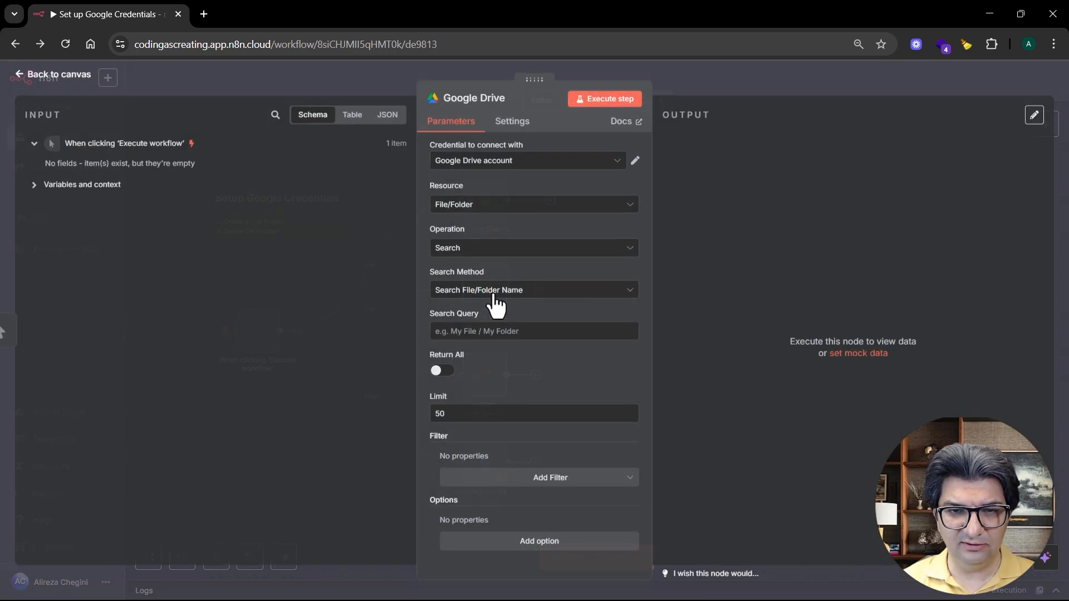
click(616, 161)
click(545, 228)
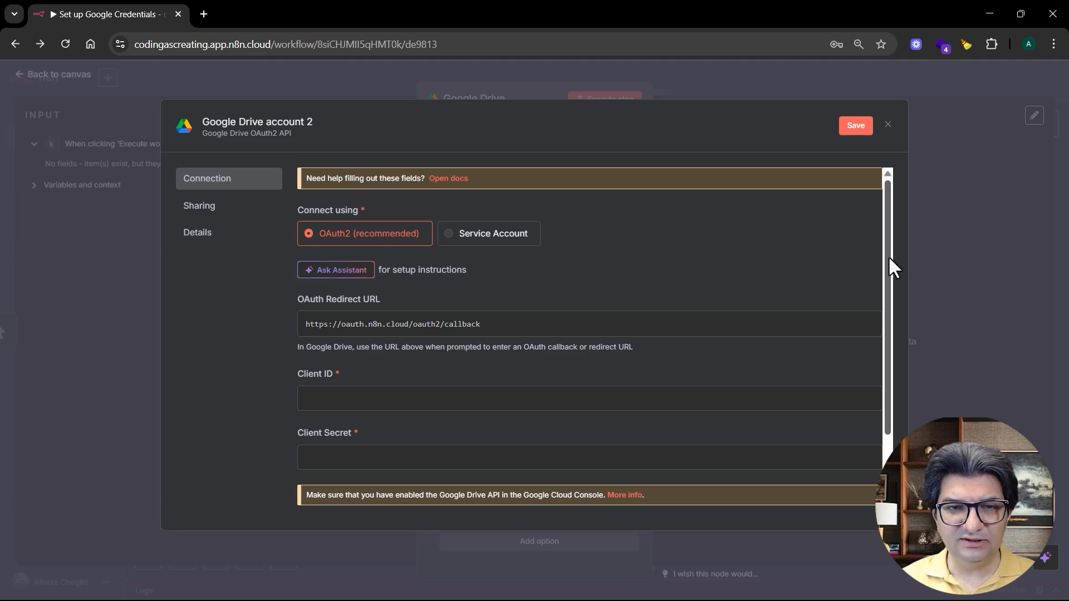
mouse_move(889, 258)
mouse_down()
mouse_move(882, 274)
mouse_move(877, 258)
mouse_up()
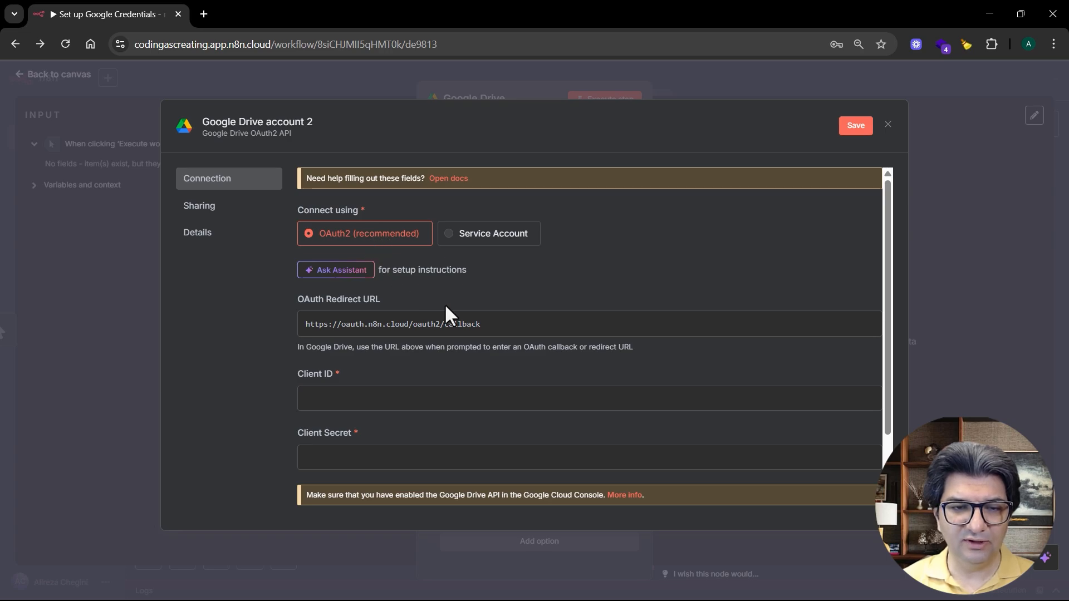
scroll(444, 303, down, 2)
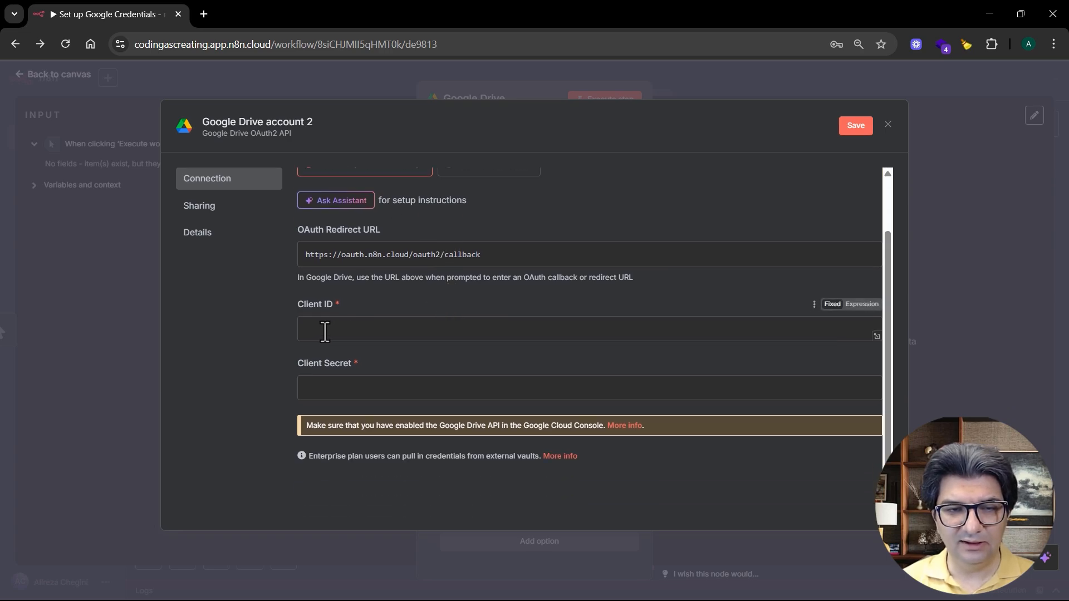
scroll(327, 384, up, 1)
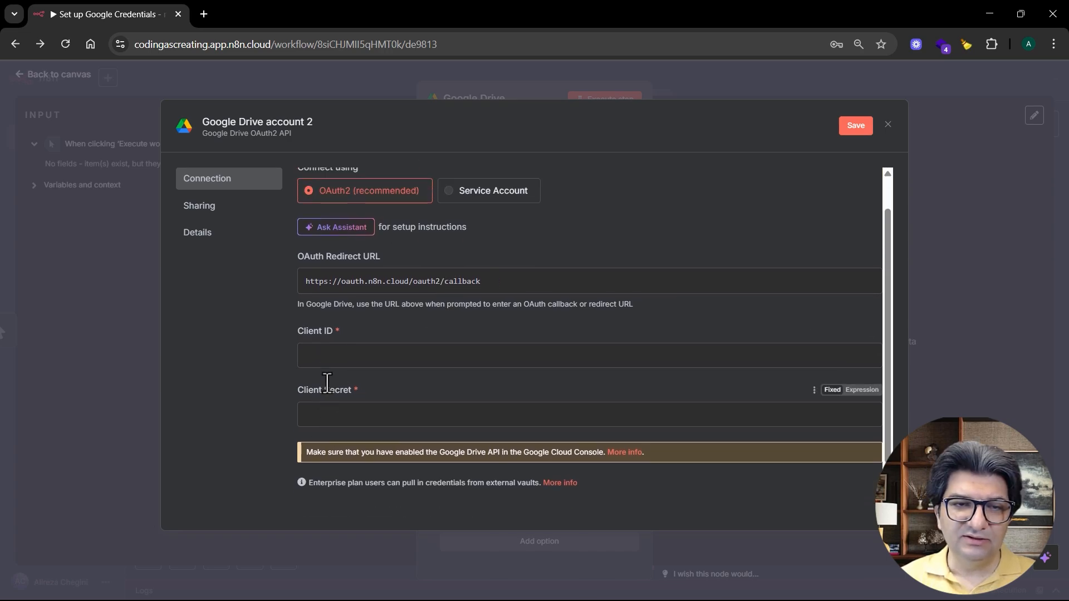
scroll(327, 384, up, 1)
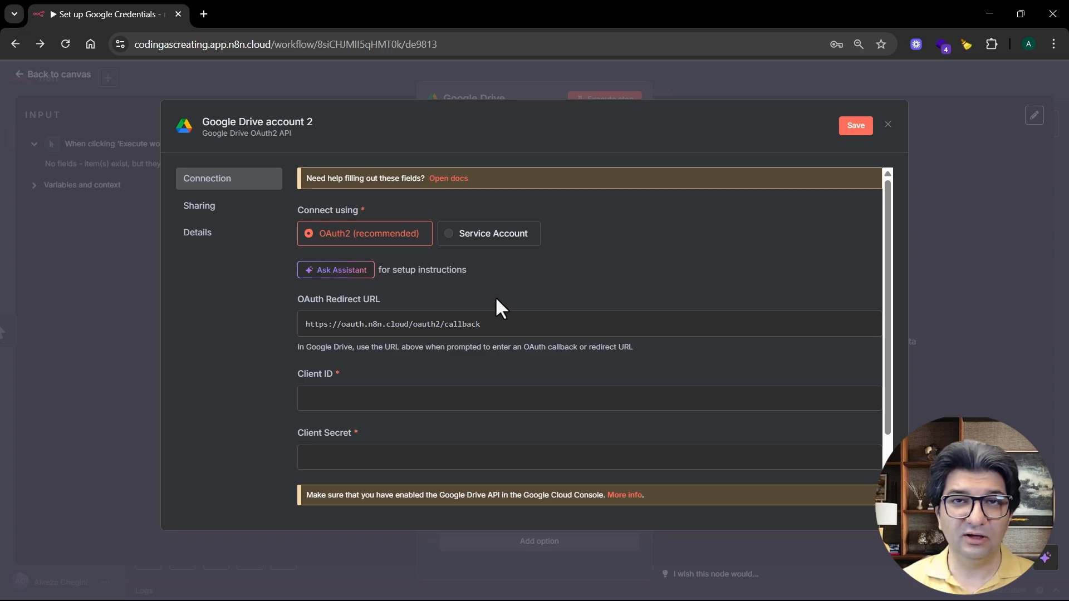
Open the n8n documentation for the credential, examine its OAuth setup steps for Google, and return to the Google Drive credential
click(449, 179)
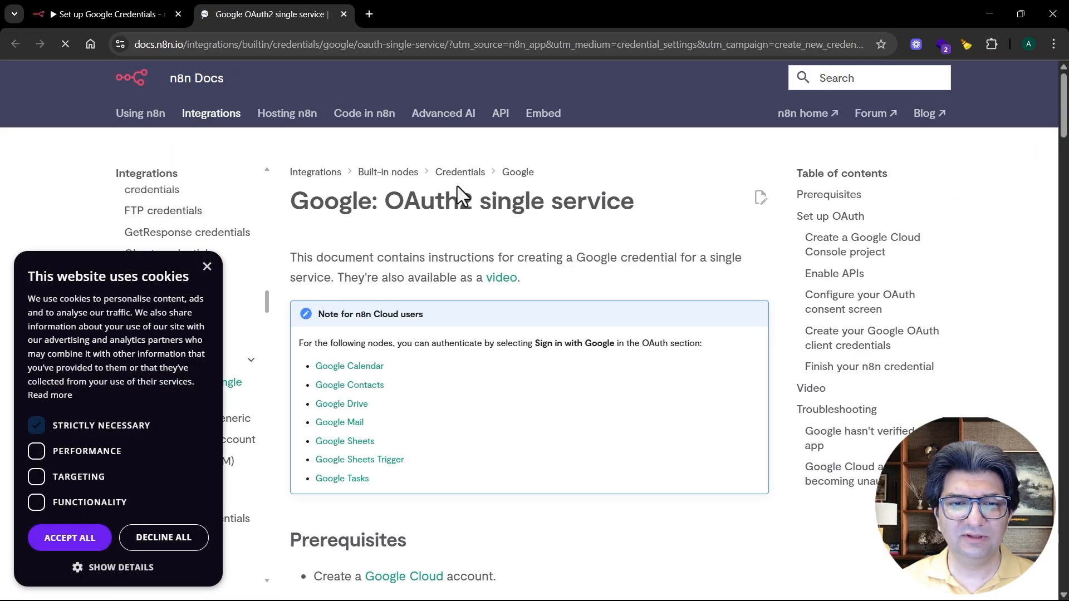
click(206, 266)
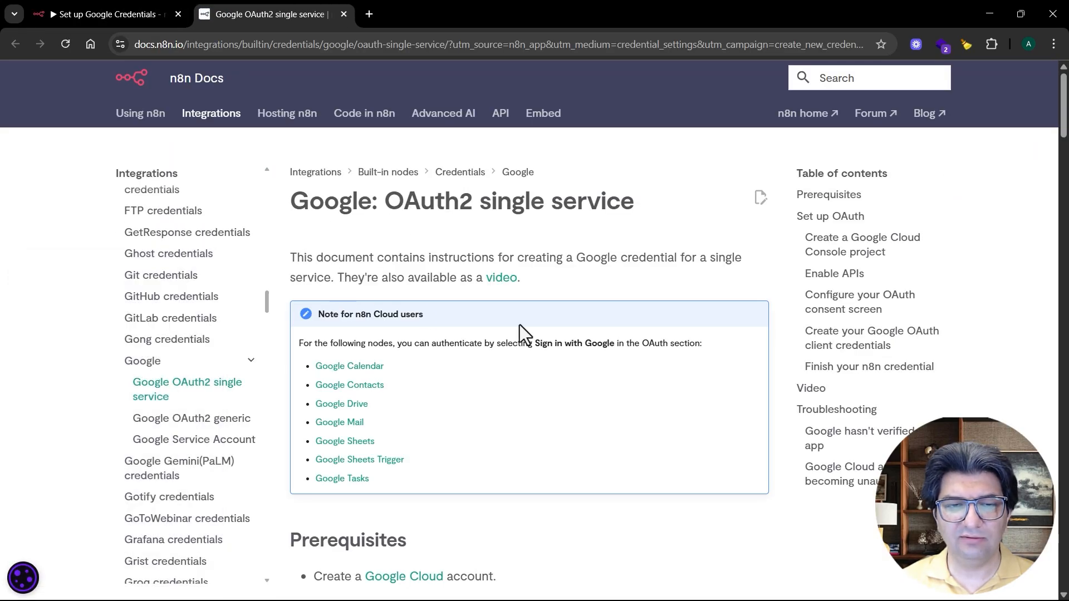
scroll(519, 325, down, 1)
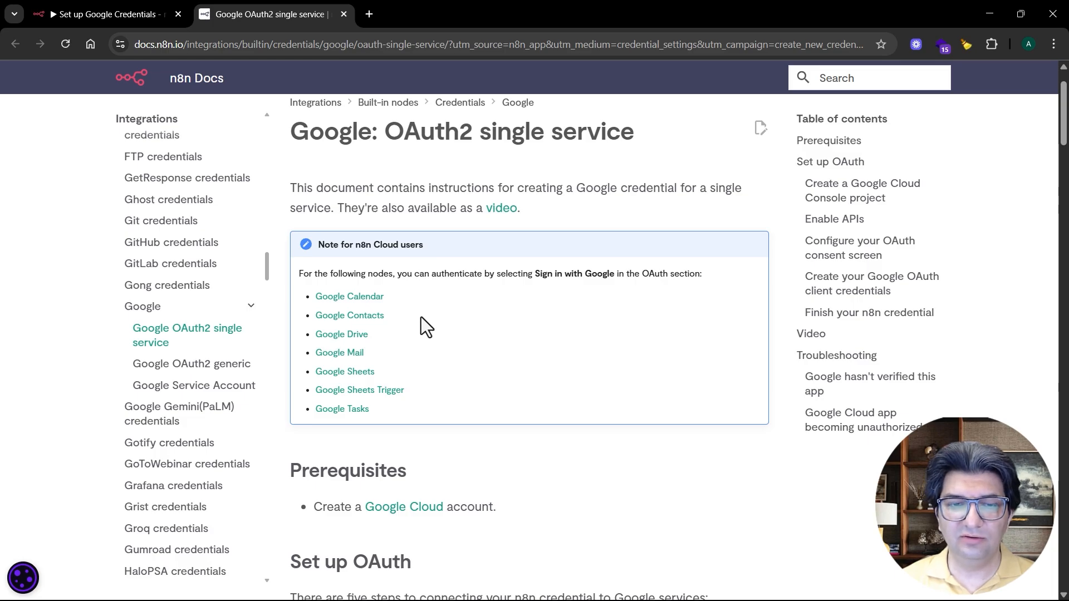
scroll(423, 320, down, 3)
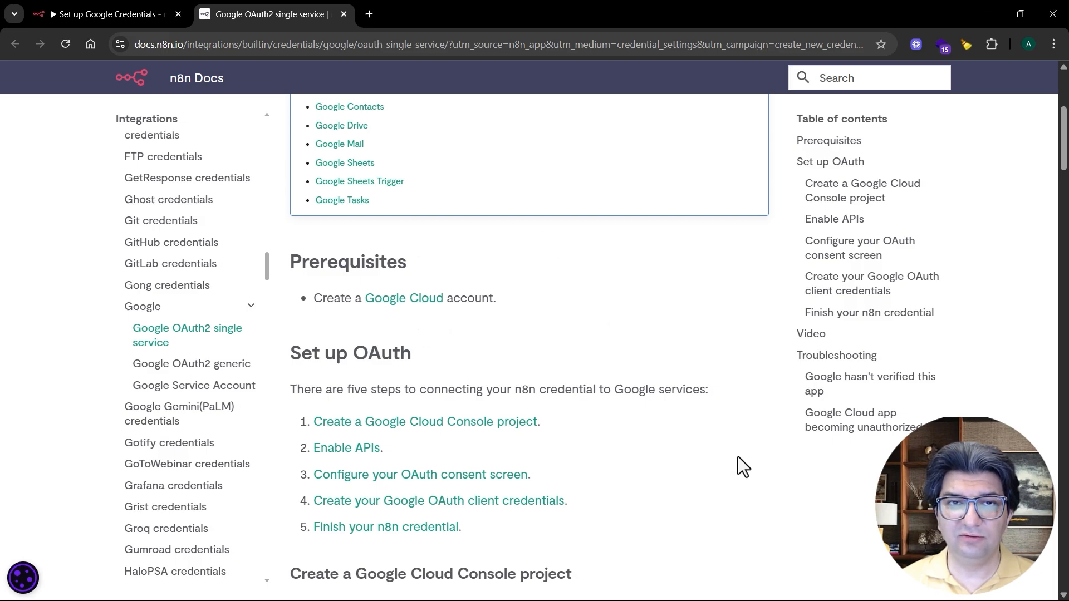
scroll(724, 462, down, 1)
scroll(722, 464, up, 1)
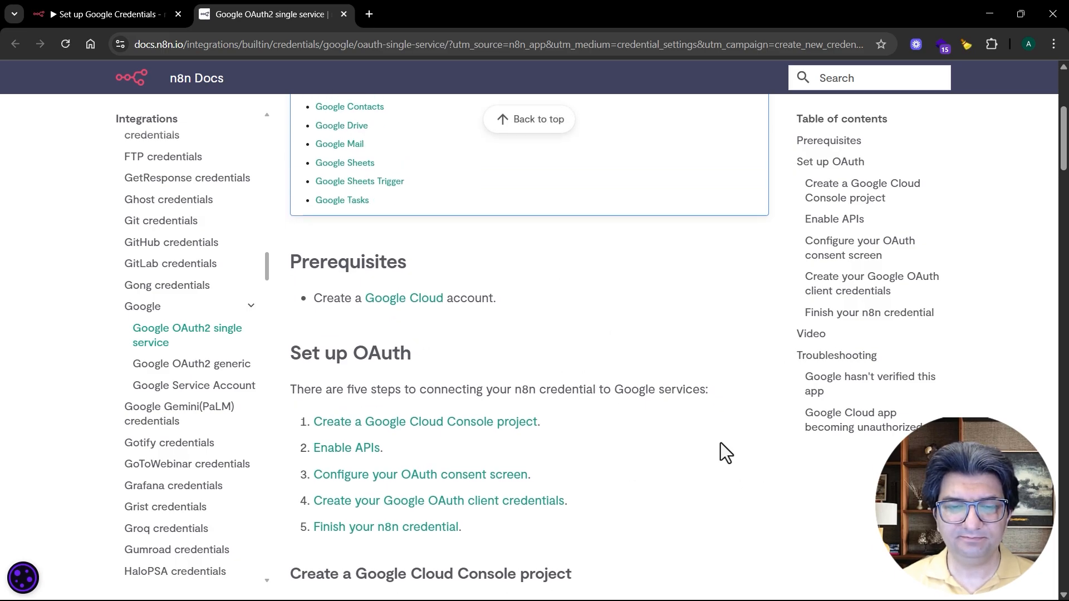
scroll(675, 425, down, 1)
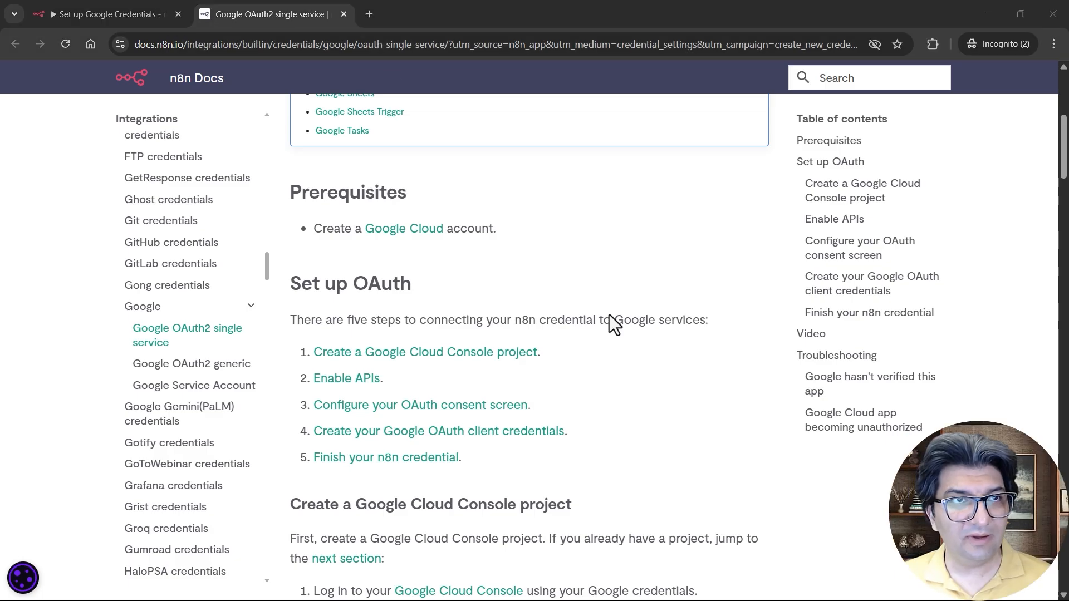
click(110, 7)
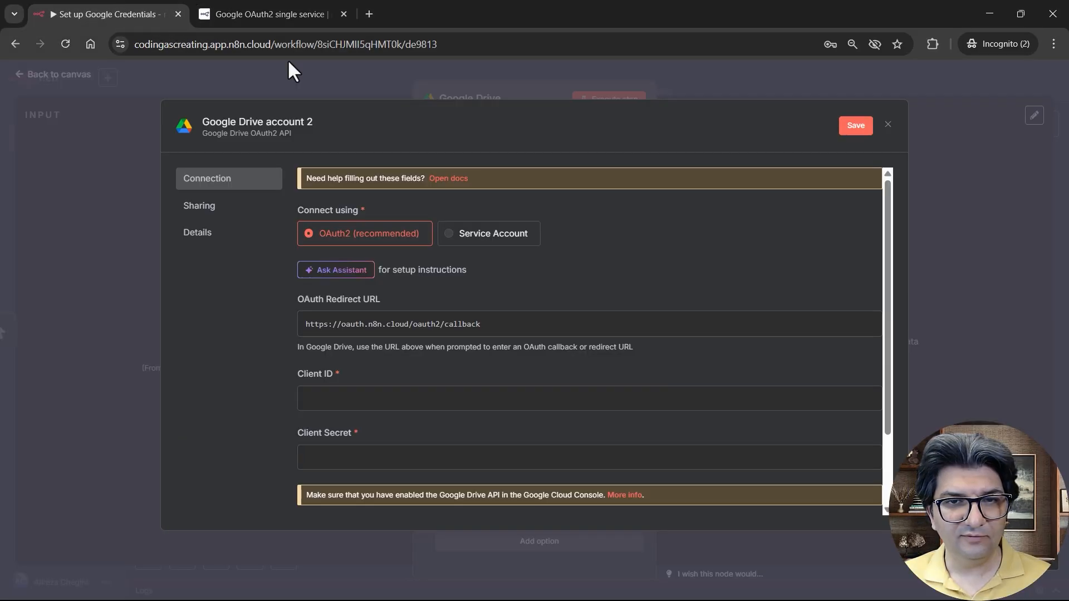
Close the Google Drive credential without connecting, return to the canvas and open Google Console from the setup note
click(919, 91)
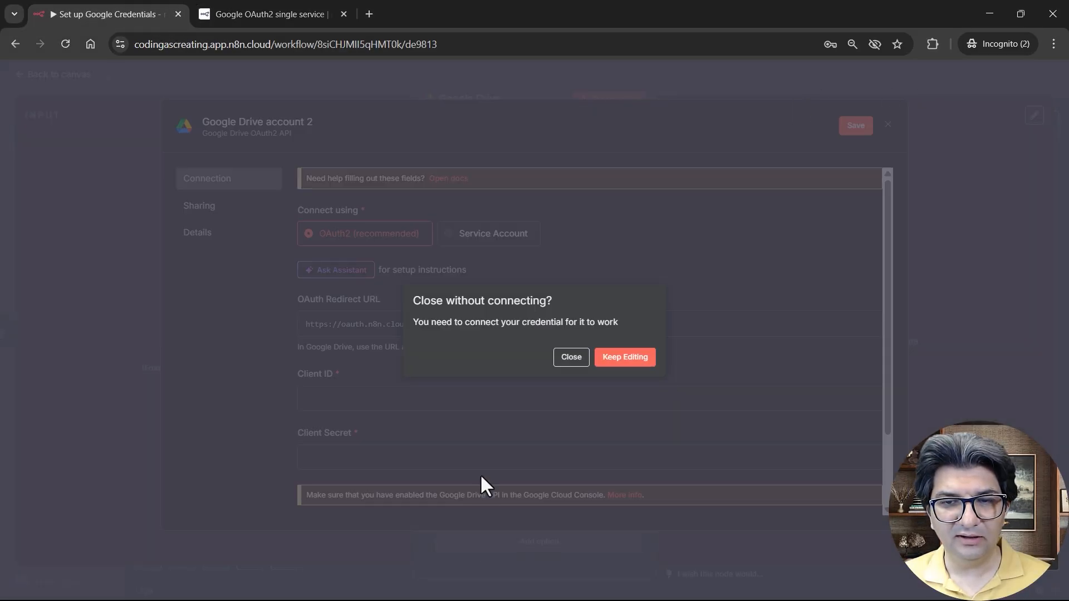
click(569, 357)
click(853, 74)
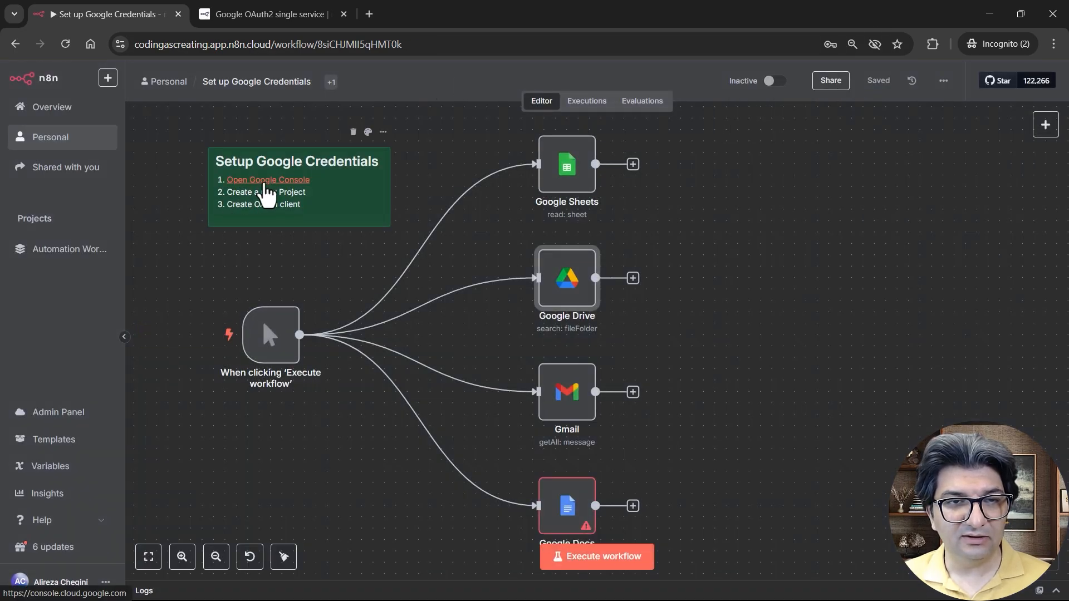
click(266, 184)
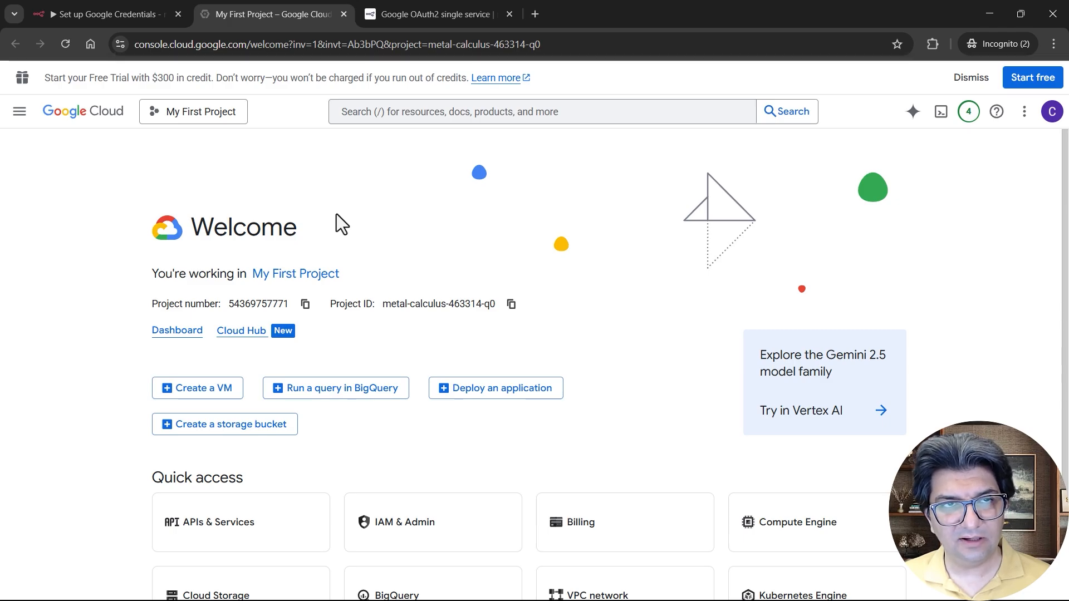
Create a new Google Cloud project named "n8n tutorials 2025" with no organization
click(231, 111)
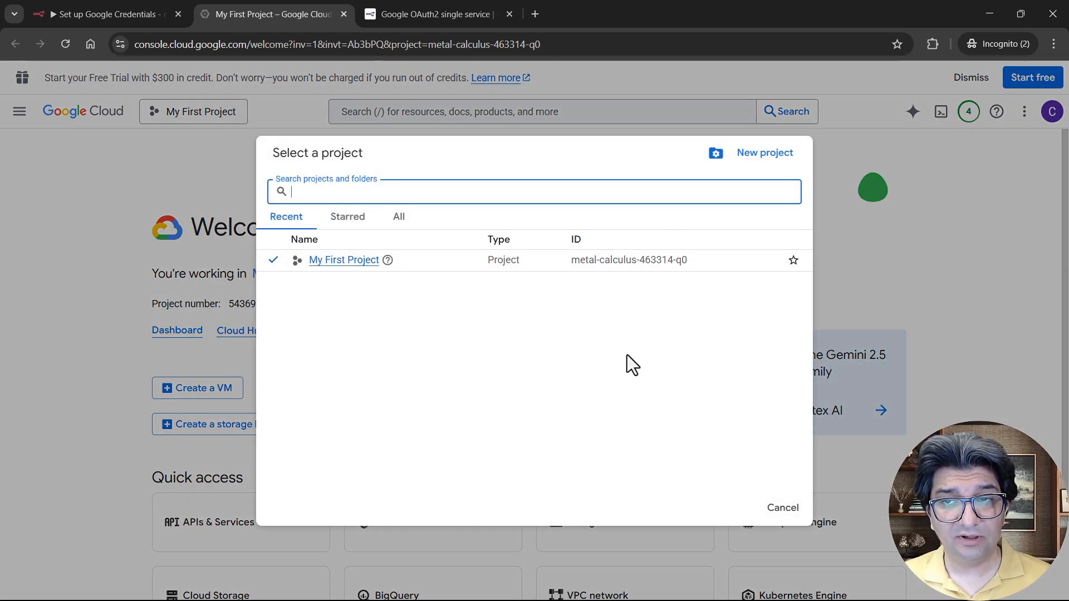
click(740, 160)
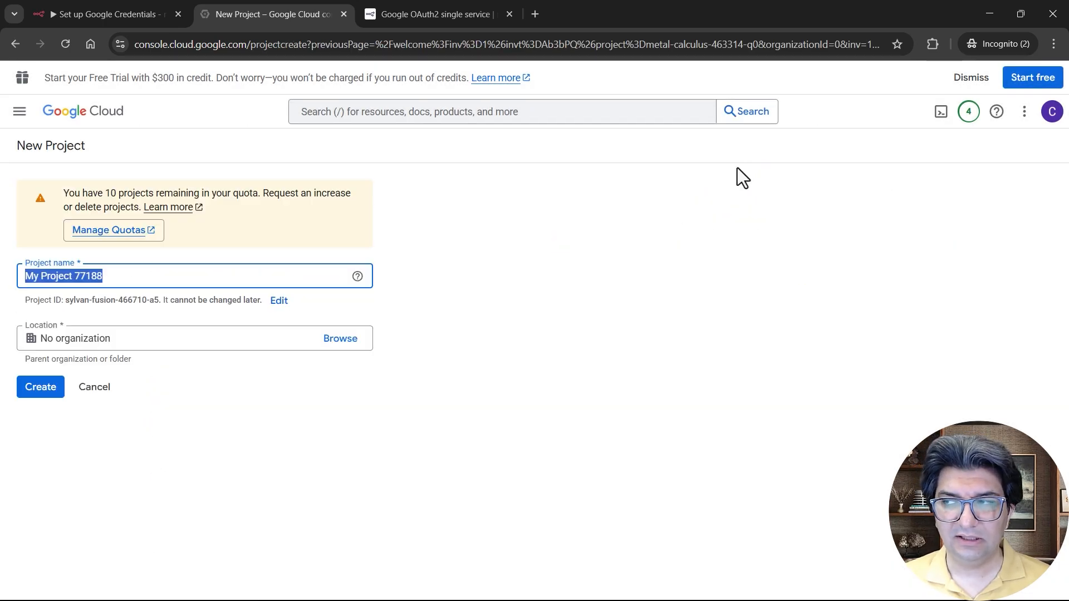
text(n8n )
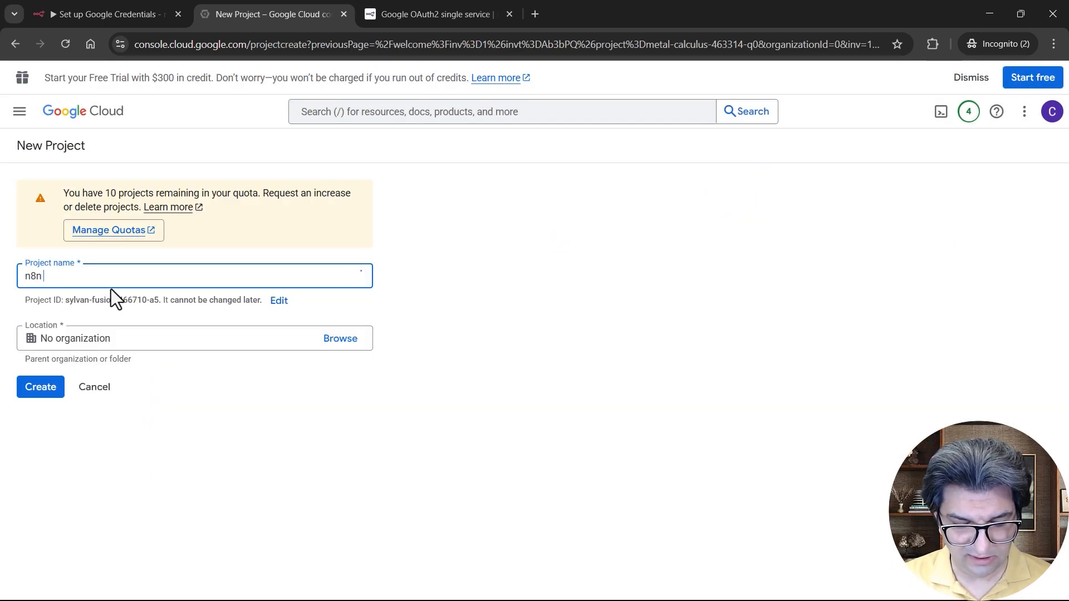
text(tutorials 2025)
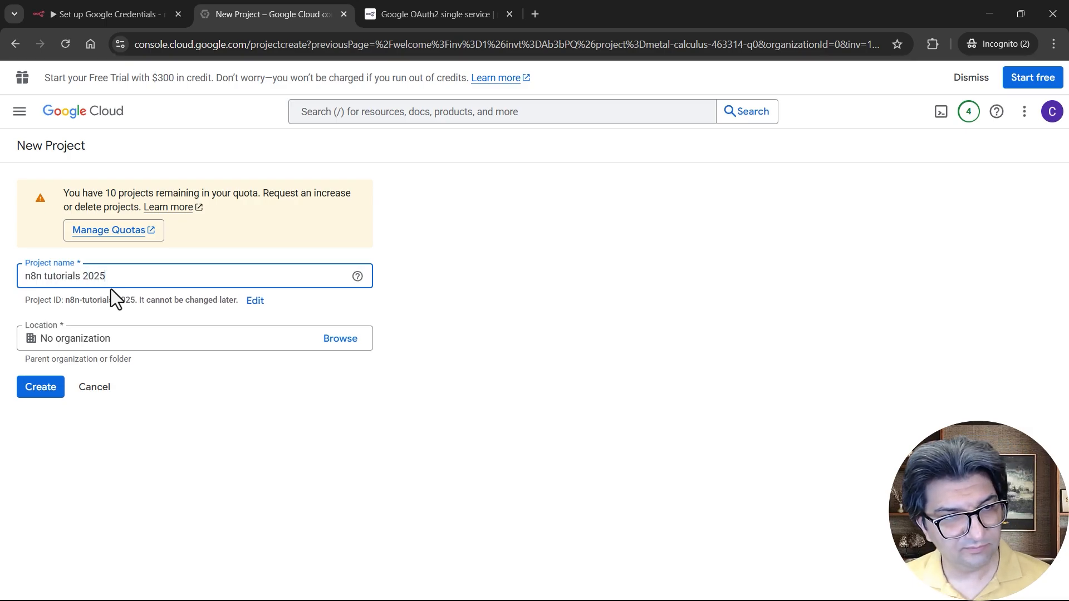
click(43, 389)
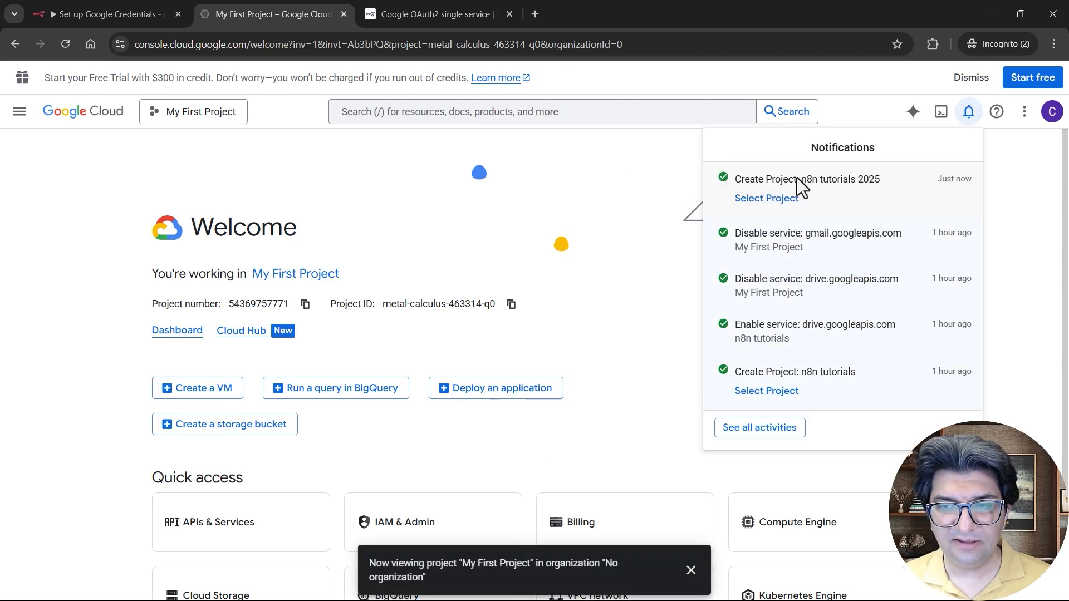
Switch Google Cloud to the n8n tutorials 2025 project
click(561, 178)
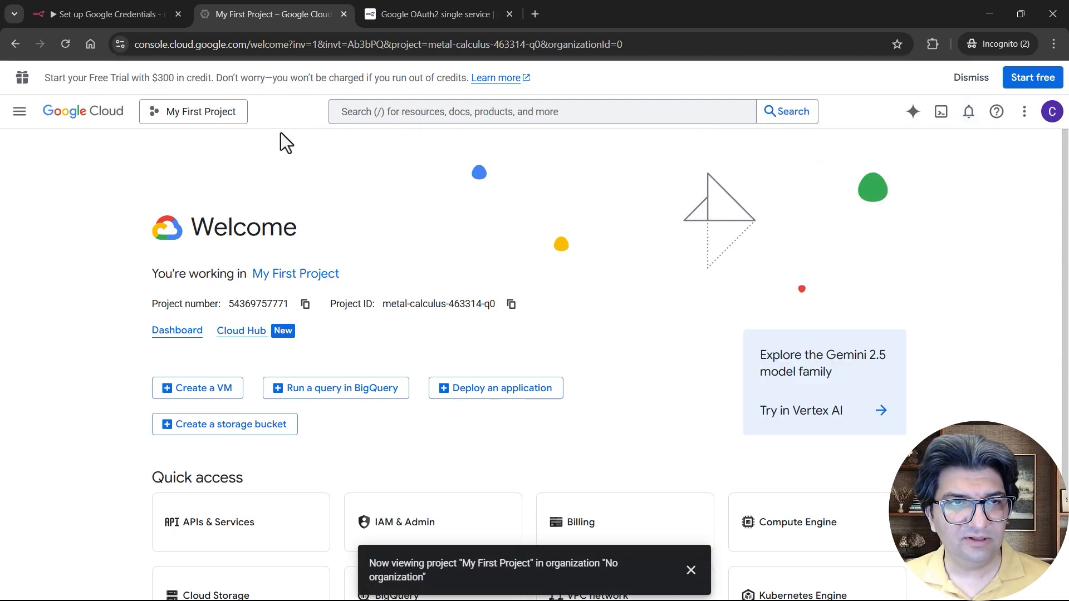
click(213, 117)
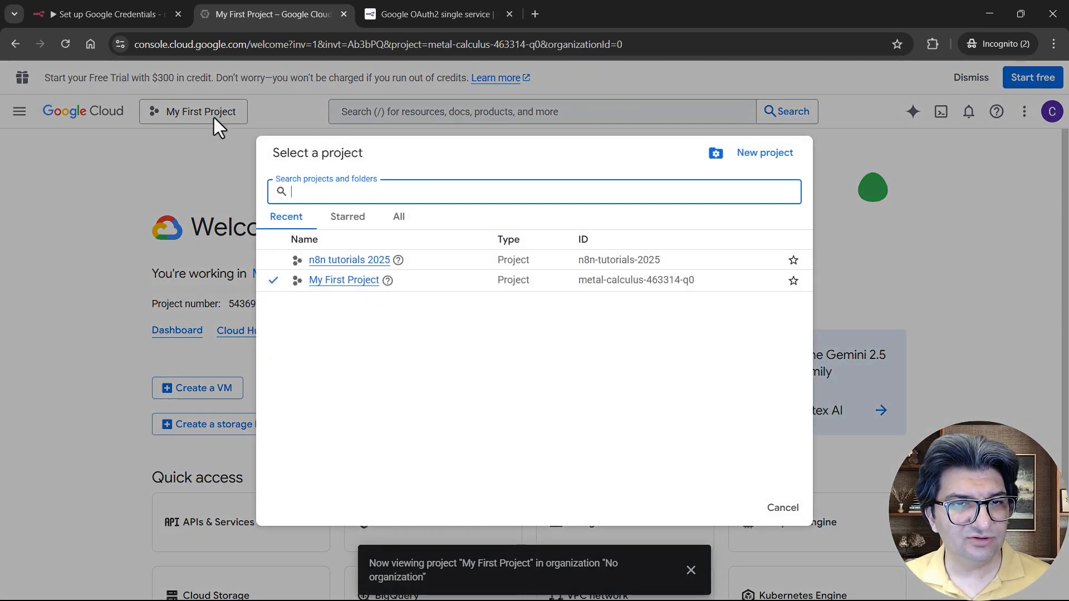
click(349, 260)
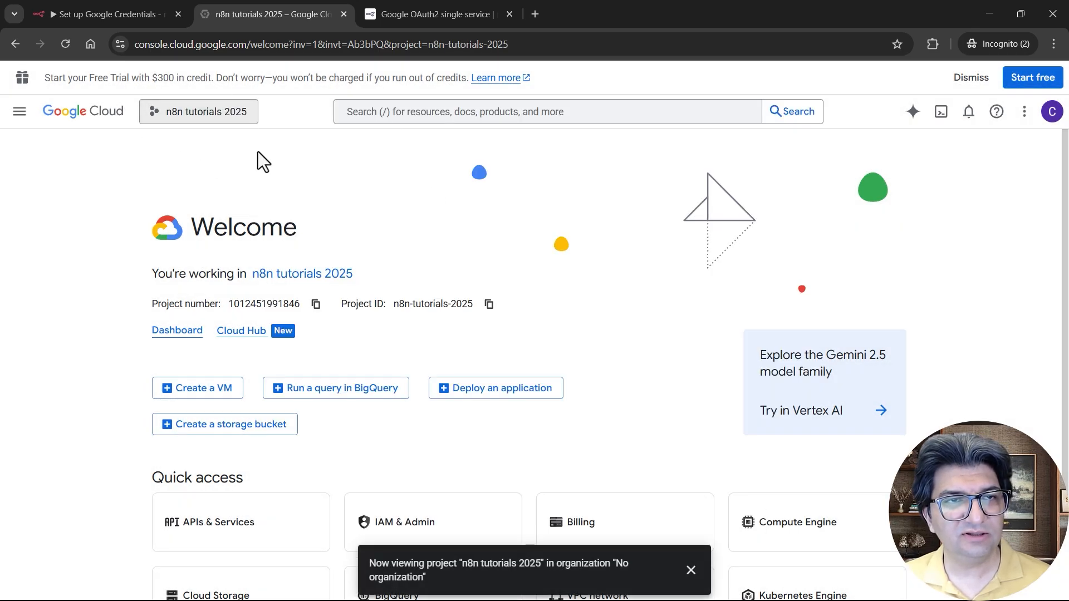
Start configuring the project's OAuth consent screen, with app name "n8n" and the account's email as user support email
click(19, 112)
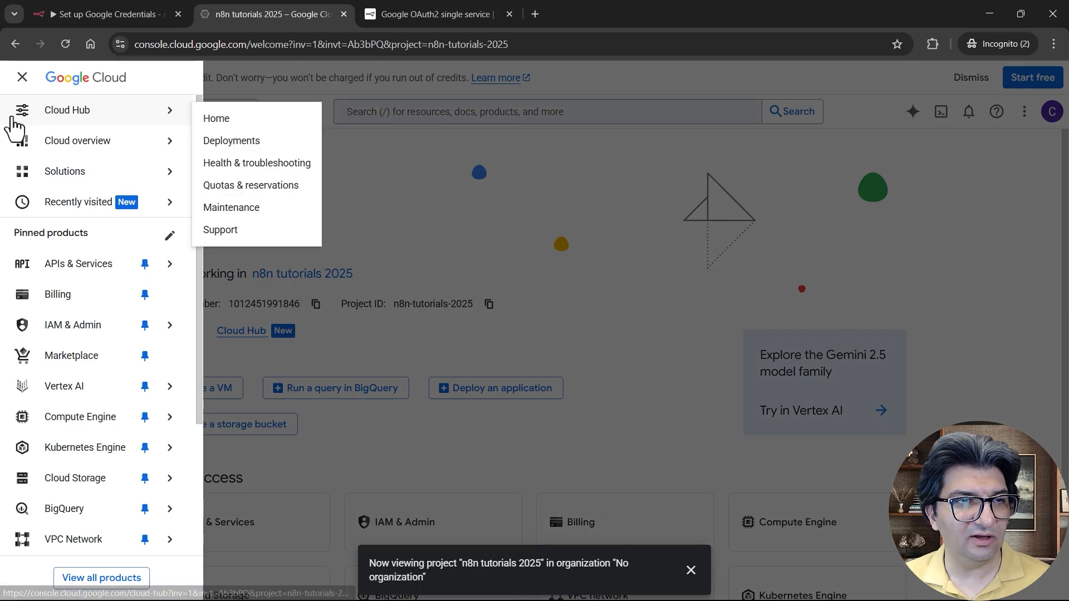
mouse_move(158, 276)
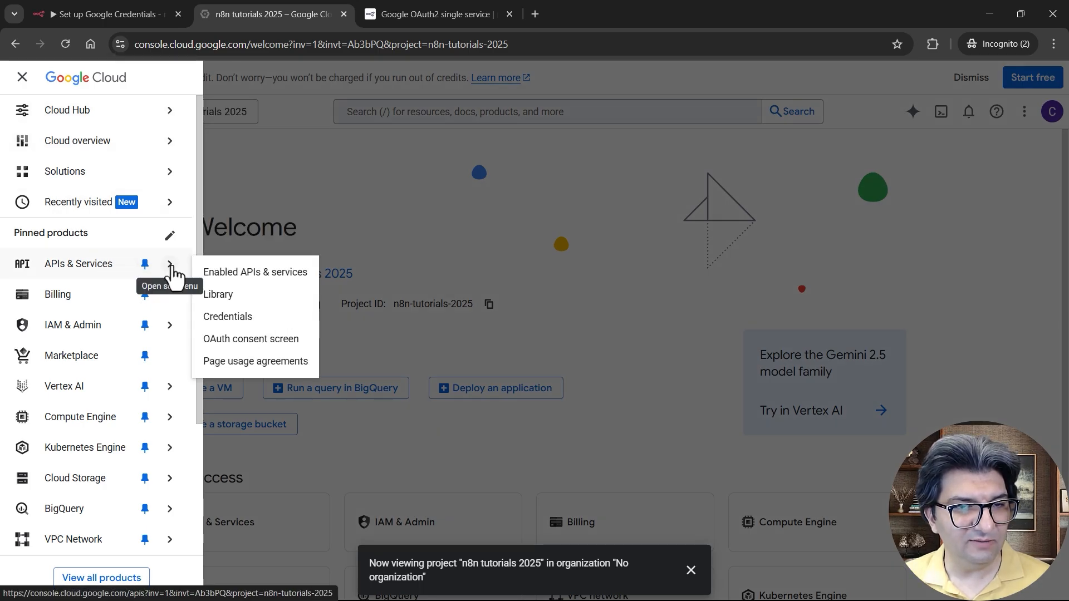
click(225, 346)
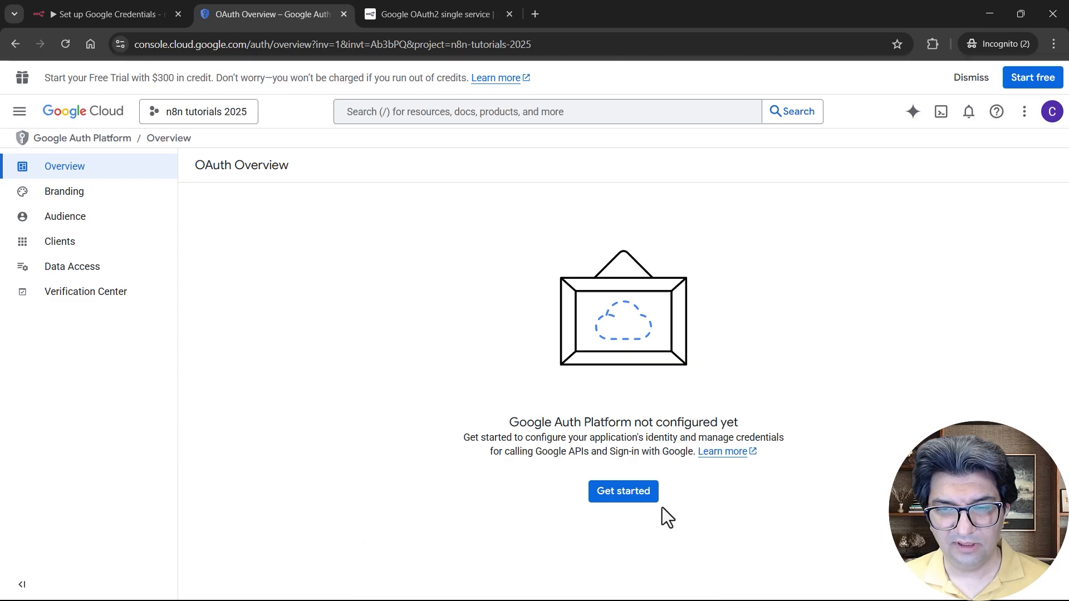
click(633, 495)
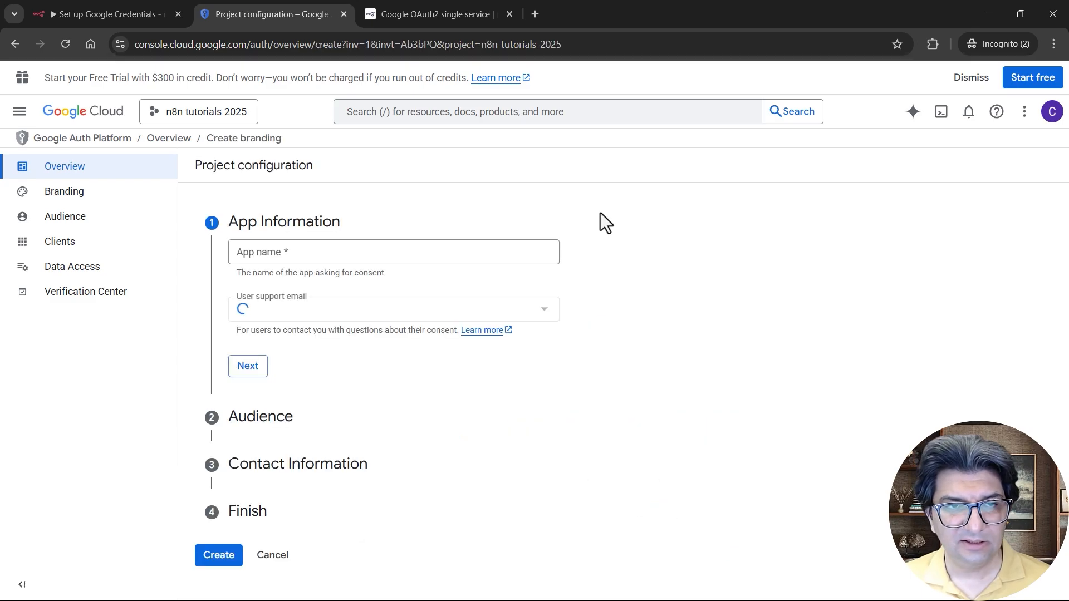
click(318, 252)
text(n8n)
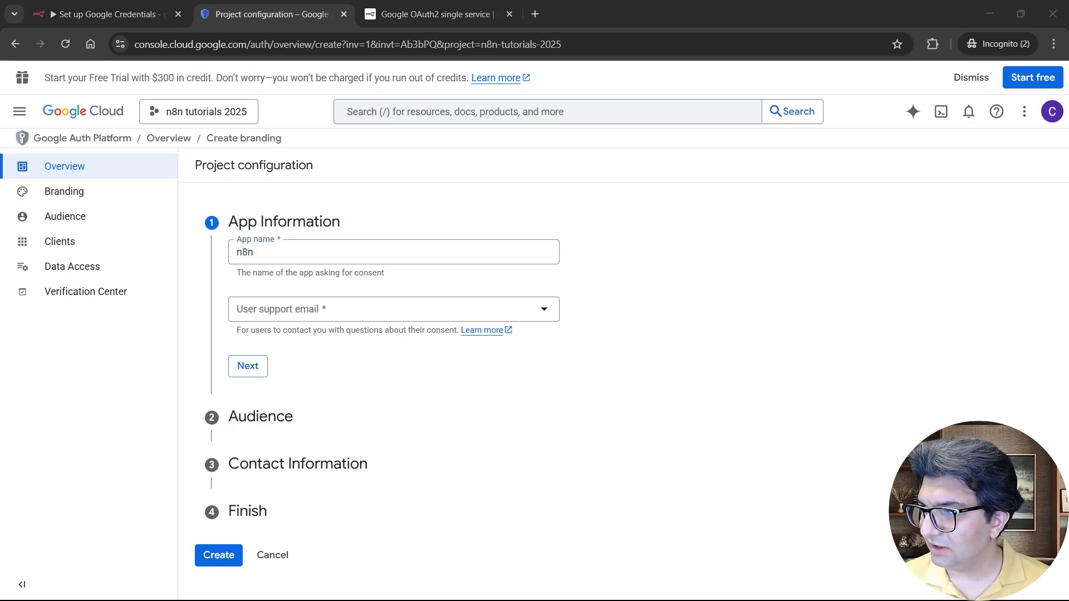
click(356, 312)
click(345, 320)
click(247, 366)
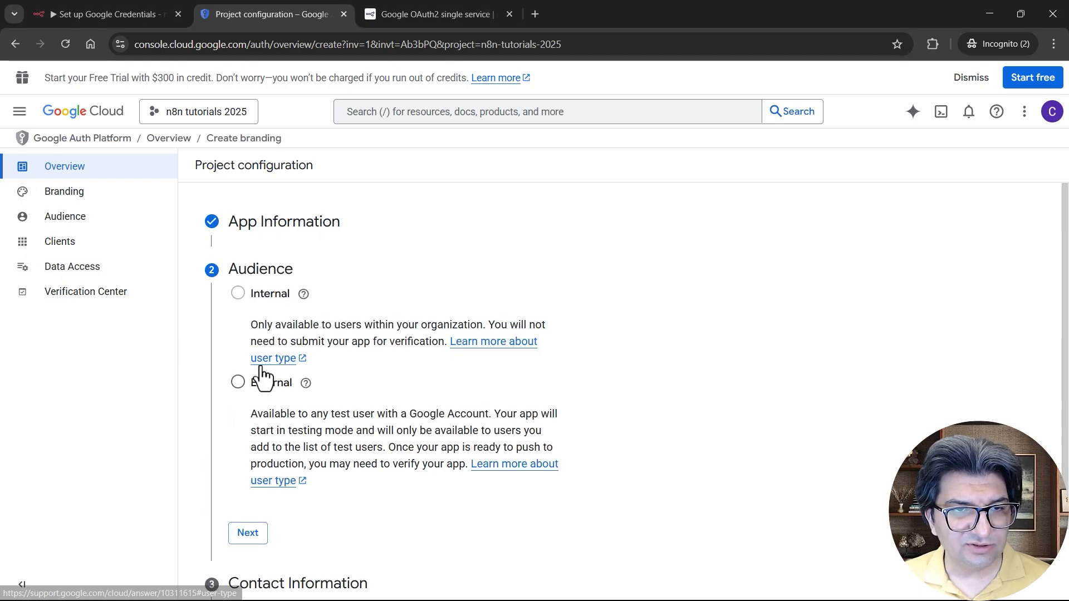
Set the audience to External and enter the contact email address for the project configuration
click(238, 382)
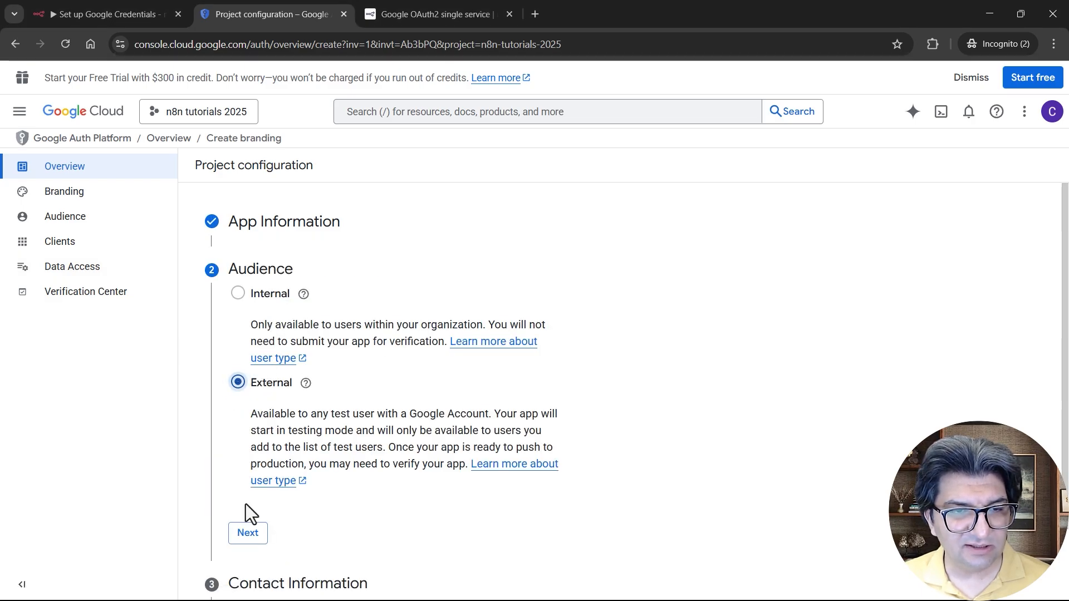
click(246, 536)
click(345, 348)
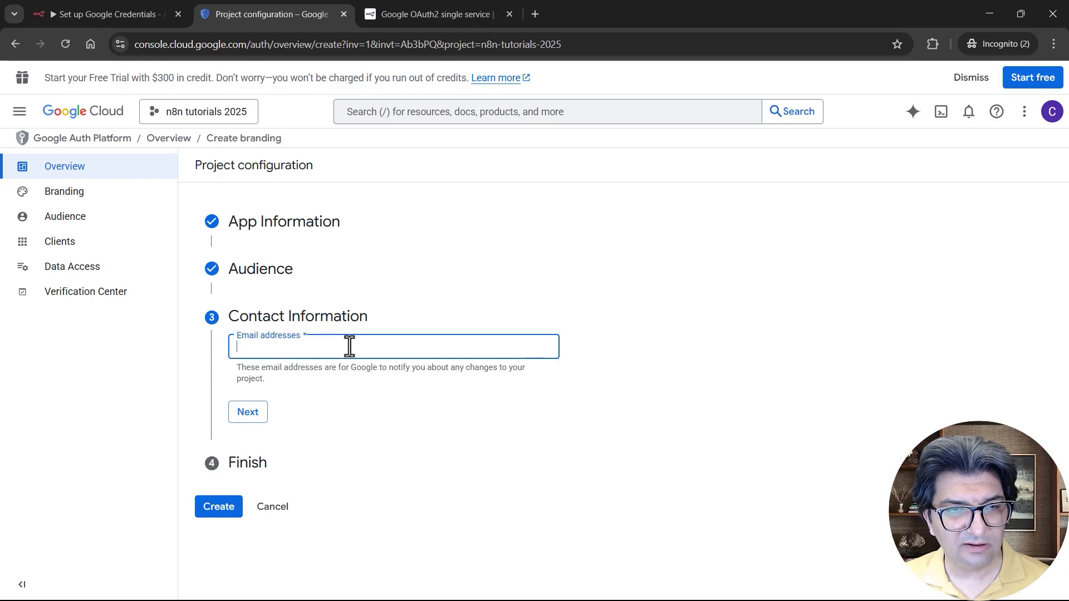
key(ctrl+v)
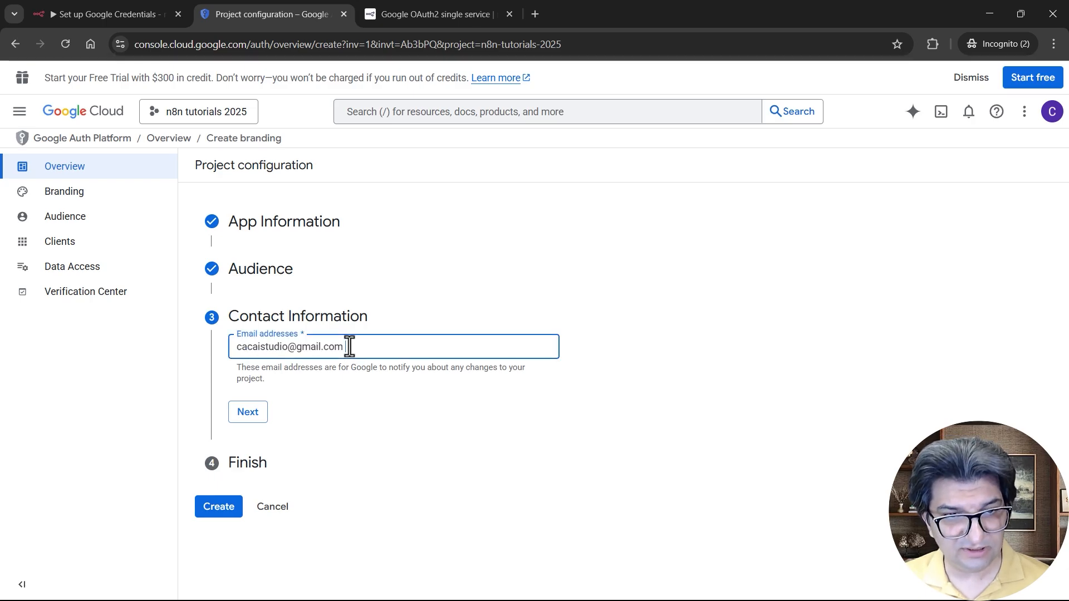
click(260, 422)
Agree to the Google API Services User Data Policy and create the OAuth configuration
click(237, 390)
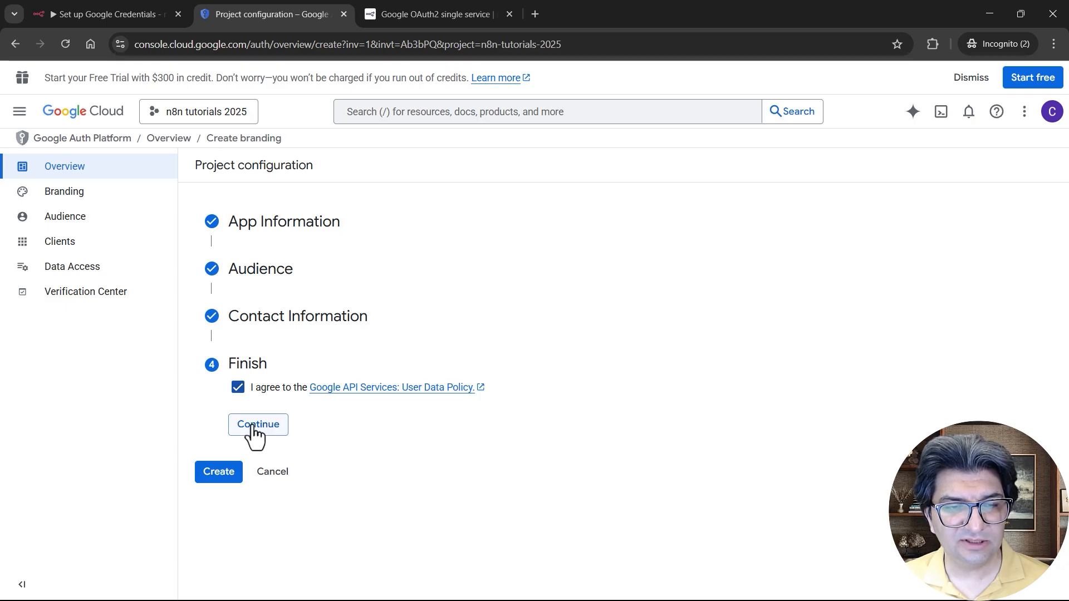
click(253, 426)
click(213, 411)
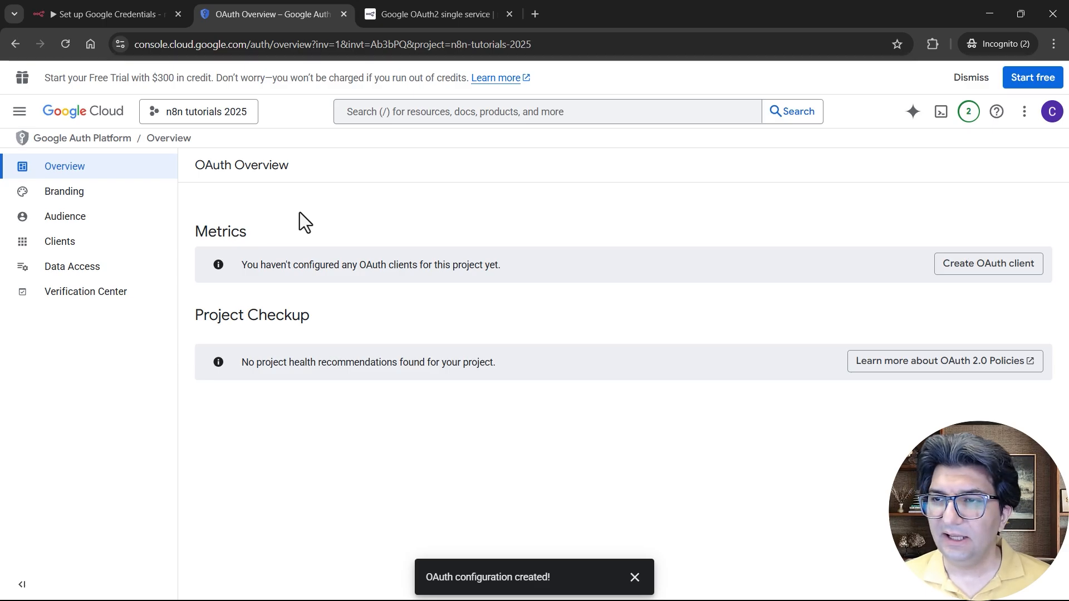
Start a new OAuth client with application type Web application and name it "Web client"
click(996, 279)
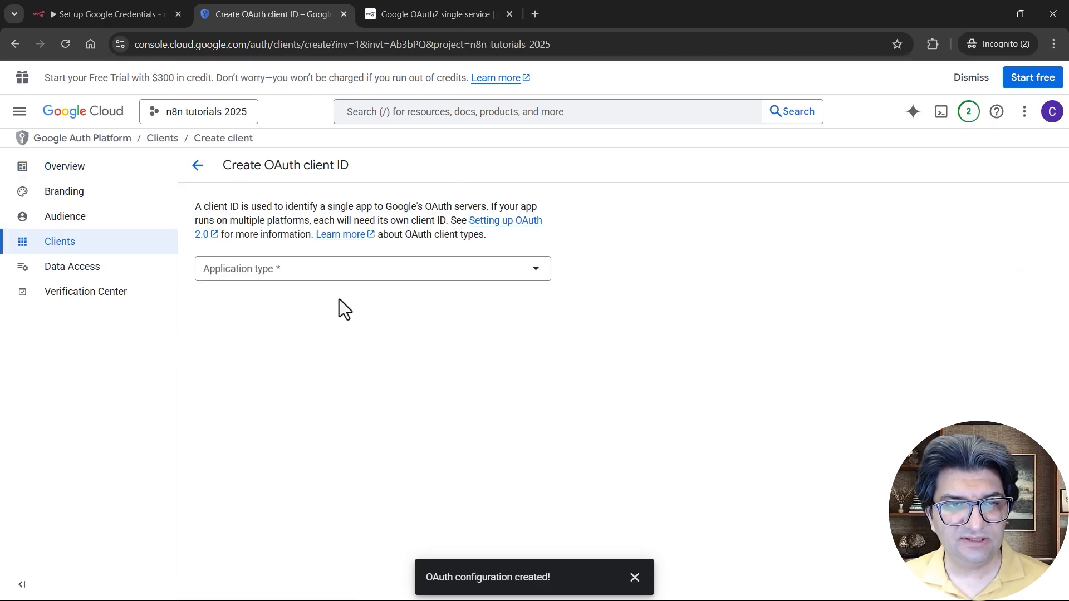
click(394, 281)
click(249, 284)
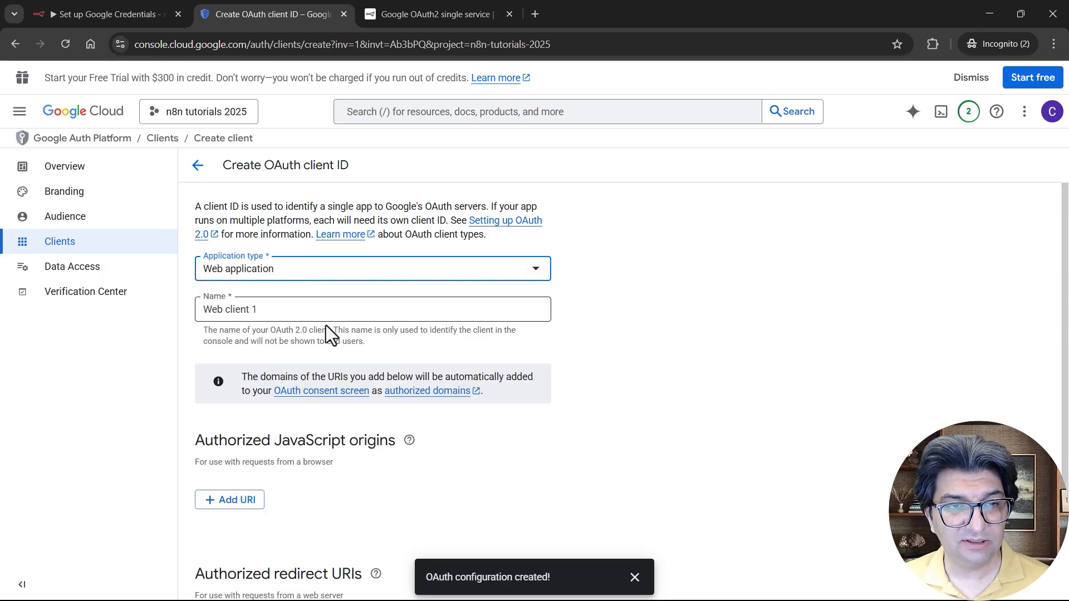
click(293, 310)
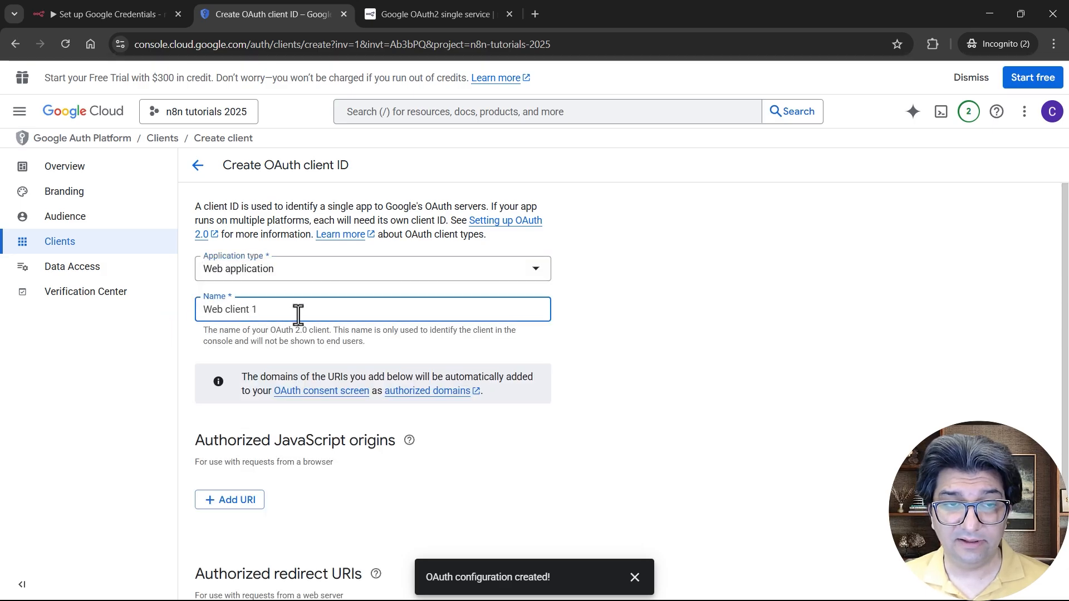
drag(223, 311, 179, 317)
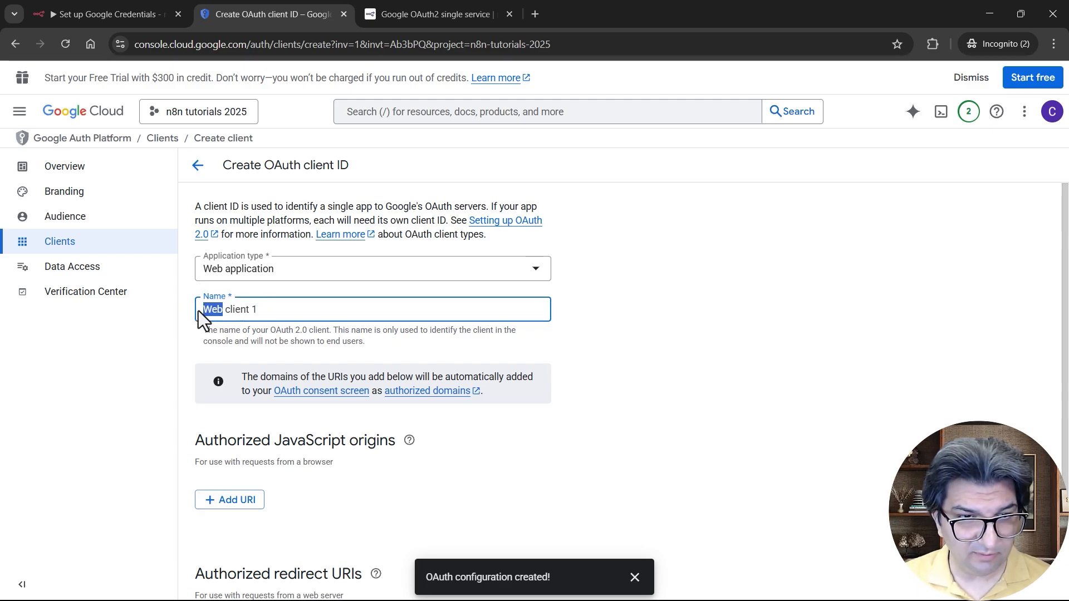
key(End)
key(BackSpace)
scroll(633, 409, down, 3)
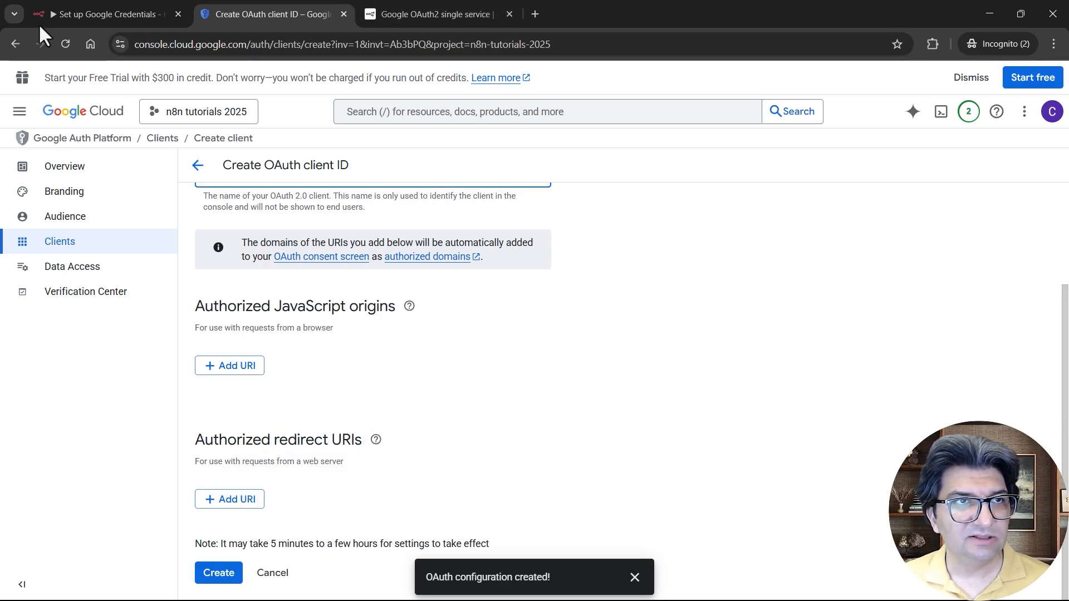
Switch to n8n, start a new credential in the Google Drive node and copy its OAuth redirect URL
click(65, 14)
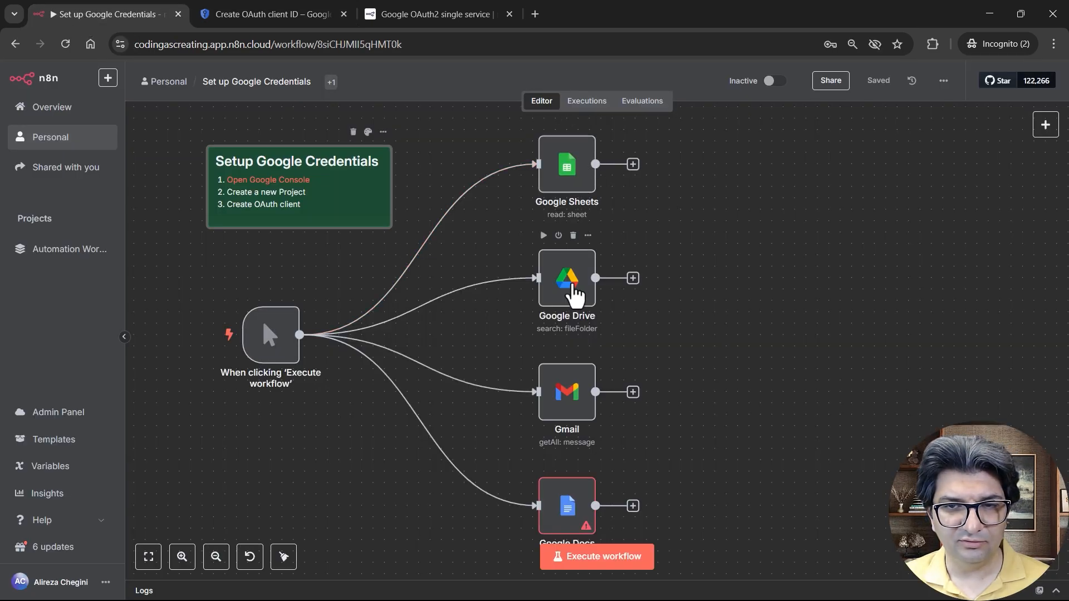
double_click(579, 300)
click(613, 164)
click(510, 228)
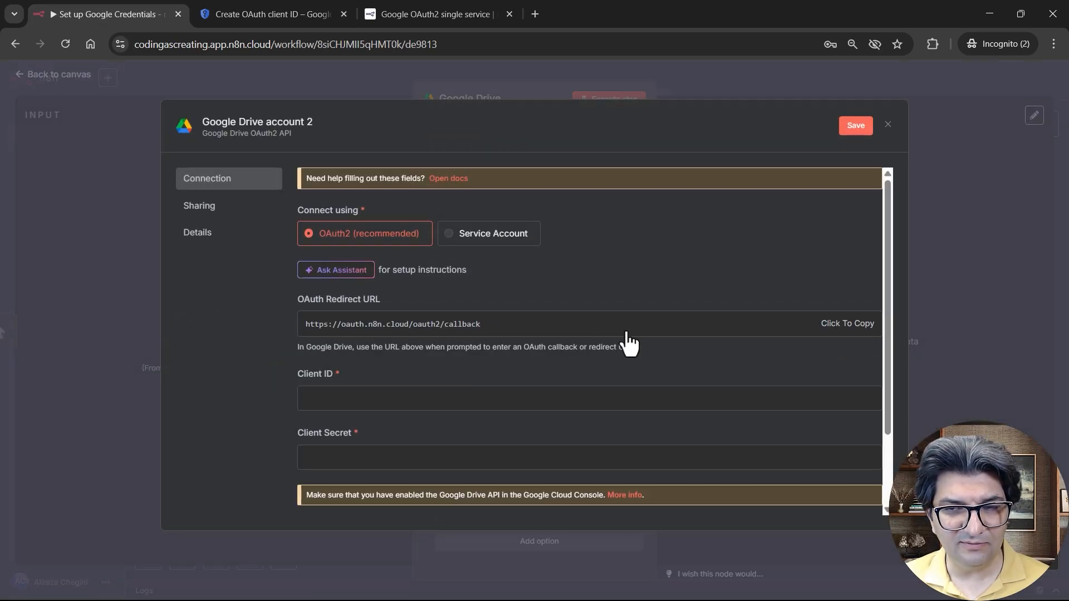
click(842, 326)
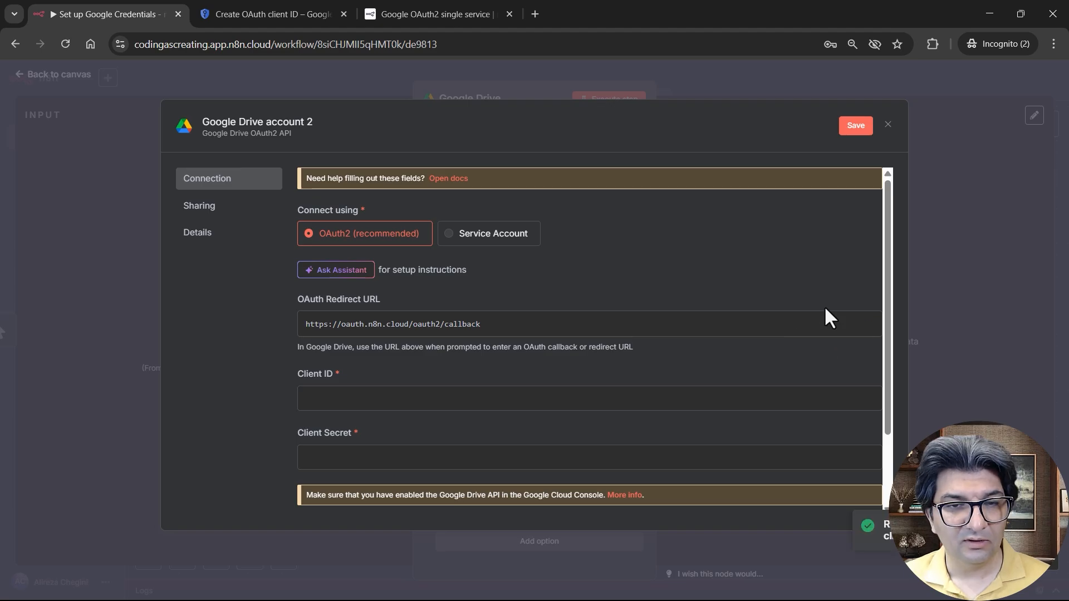
click(258, 11)
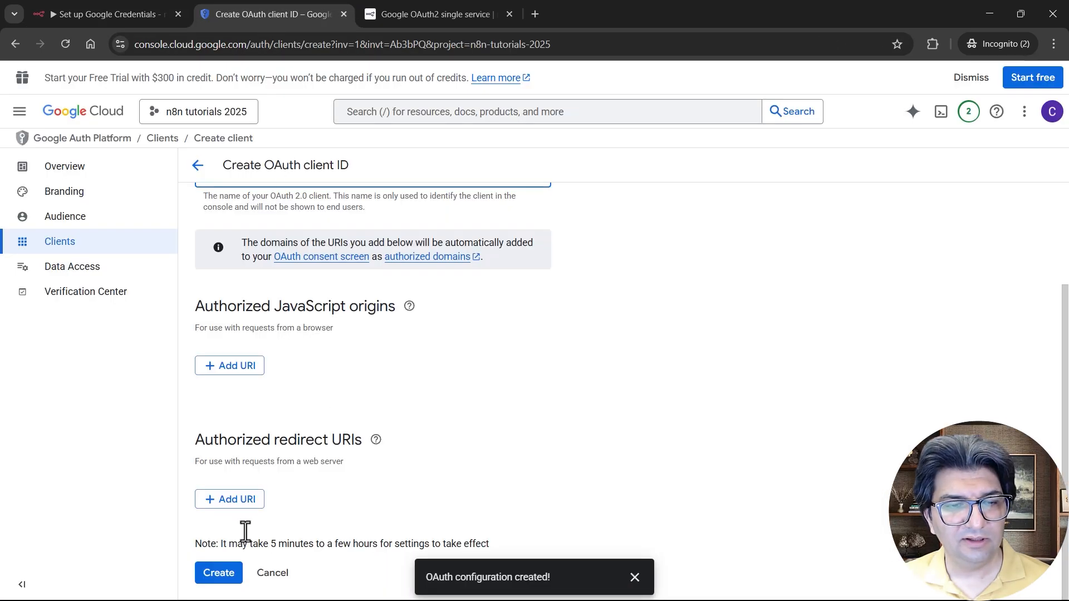
click(245, 499)
key(ctrl+v)
key(Return)
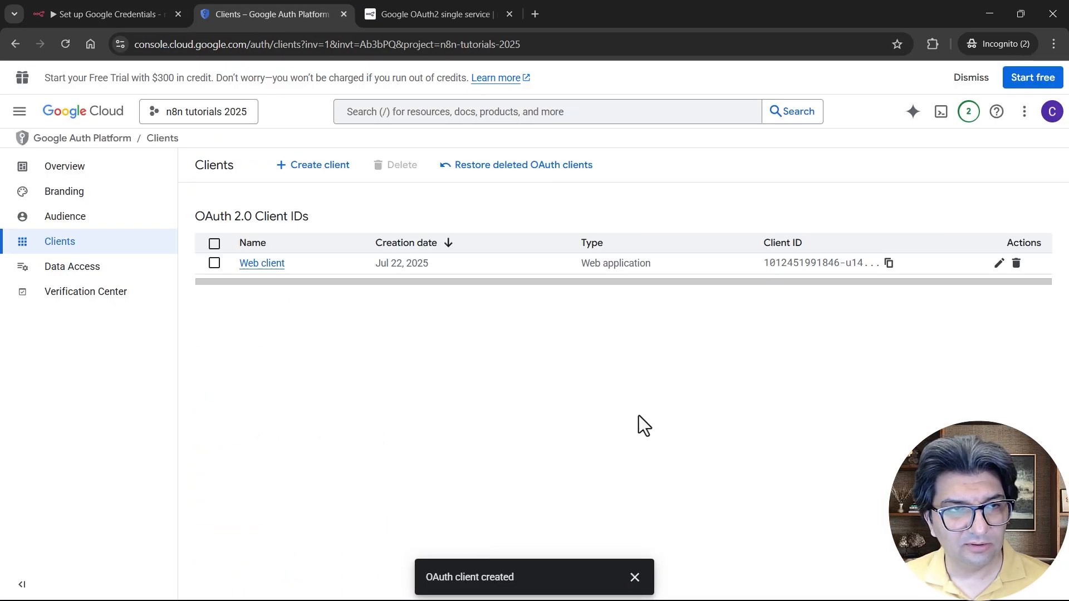
Open the Web client's details and examine its client ID, client secret and authorized redirect URI
click(272, 266)
scroll(522, 400, down, 2)
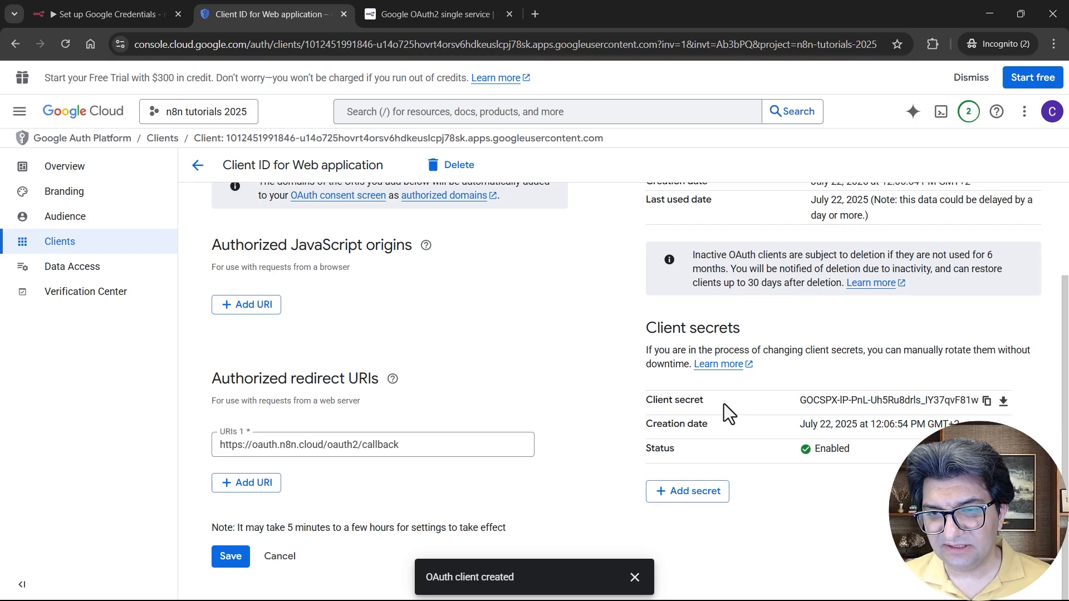
scroll(1033, 205, up, 2)
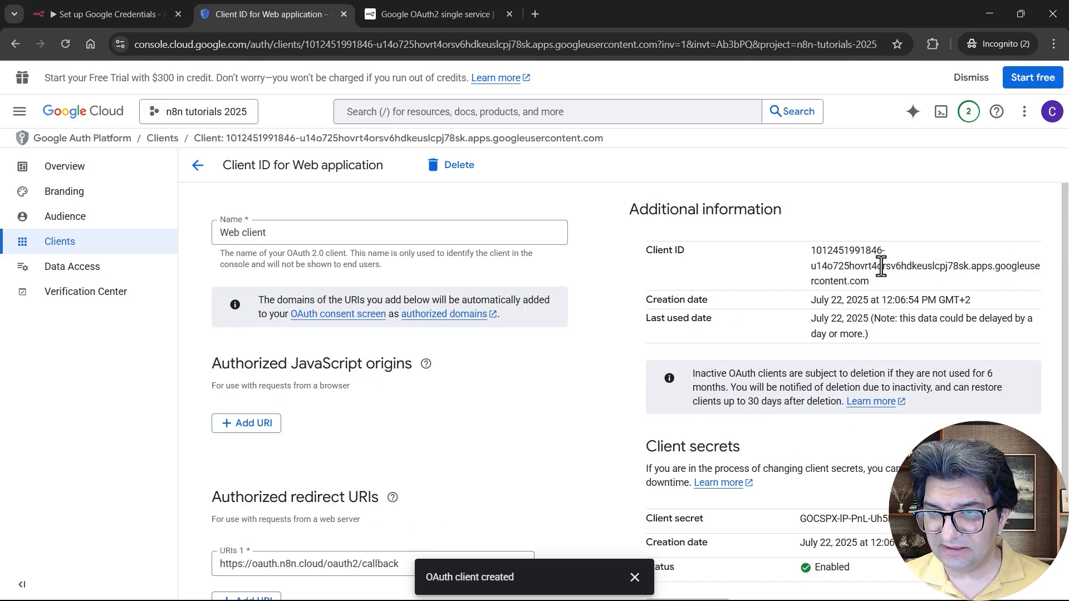
scroll(579, 315, down, 2)
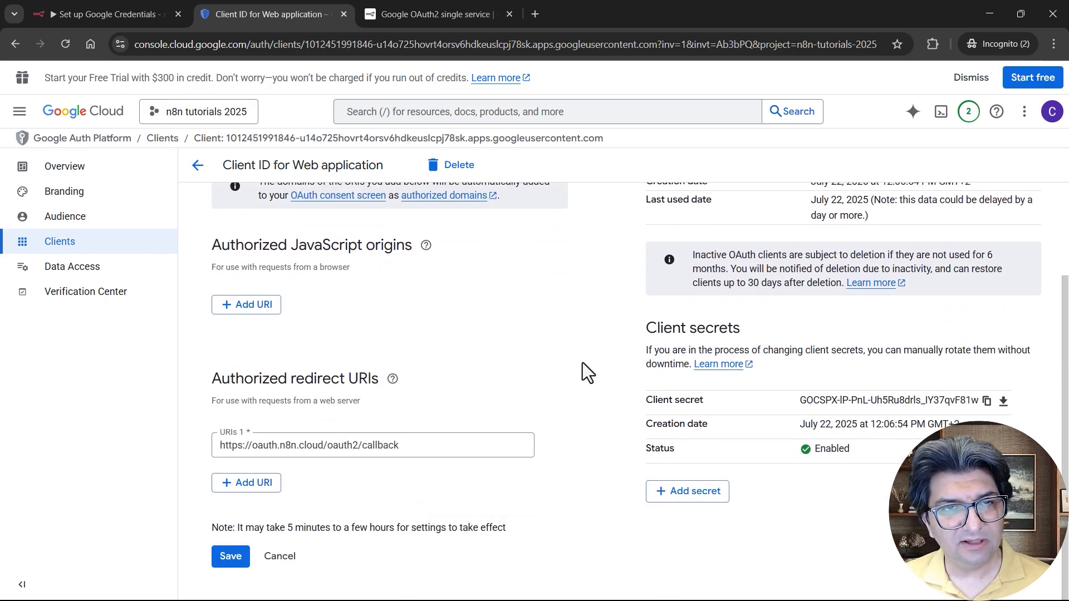
Copy the Web client's client ID from Google Cloud into the Client ID field of n8n's Google Drive credential
scroll(768, 340, up, 1)
scroll(769, 329, up, 1)
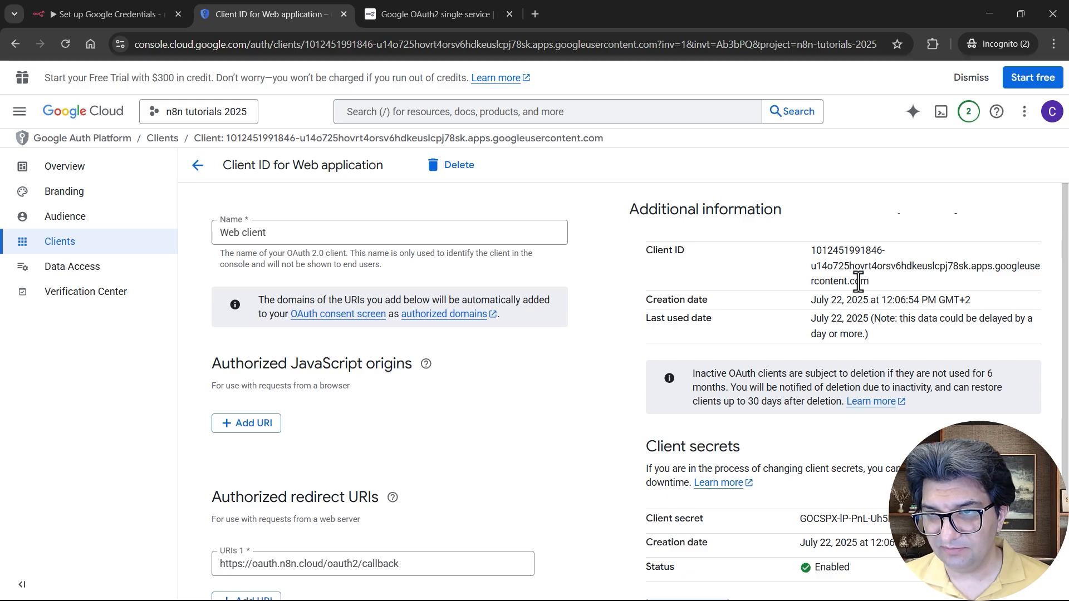
drag(867, 289, 799, 251)
key(ctrl+c)
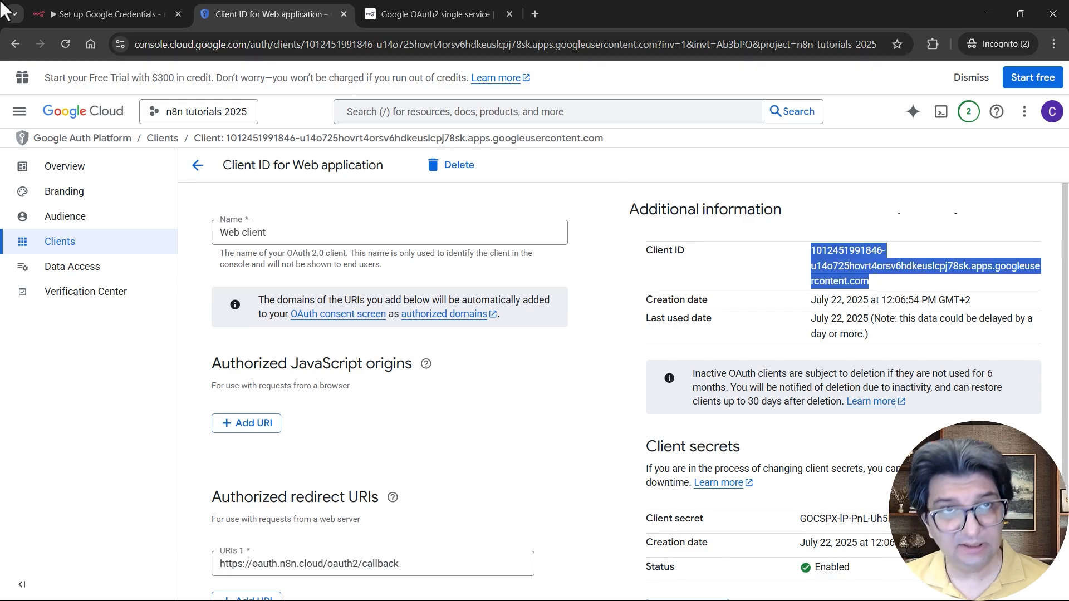
click(105, 14)
click(425, 399)
key(ctrl+v)
Copy the Web client's client secret from Google Cloud into the Client Secret field of n8n's Google Drive credential
click(189, 14)
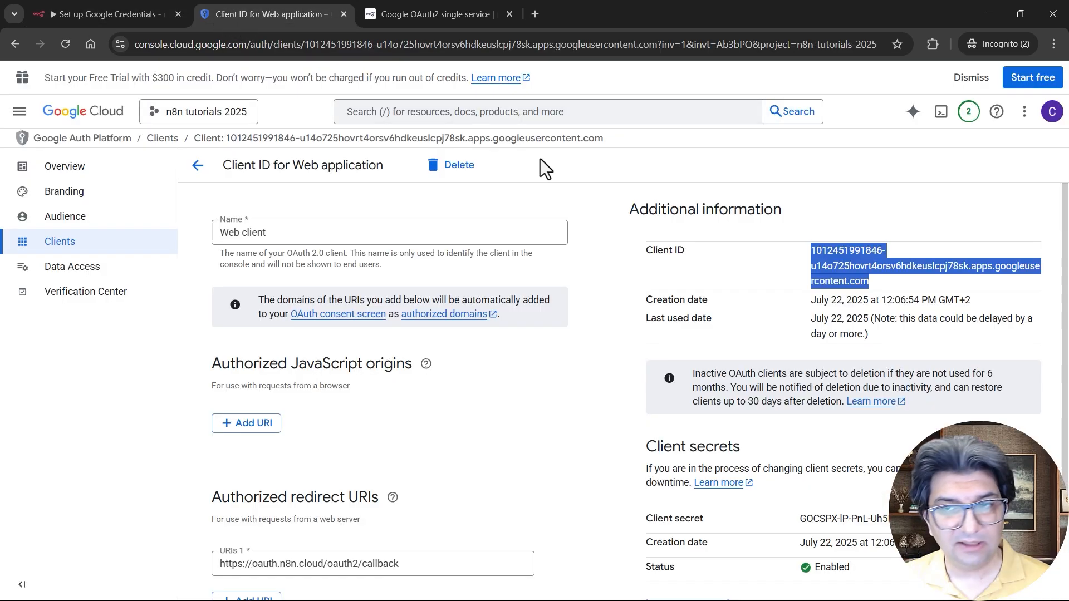
scroll(540, 167, down, 1)
click(981, 406)
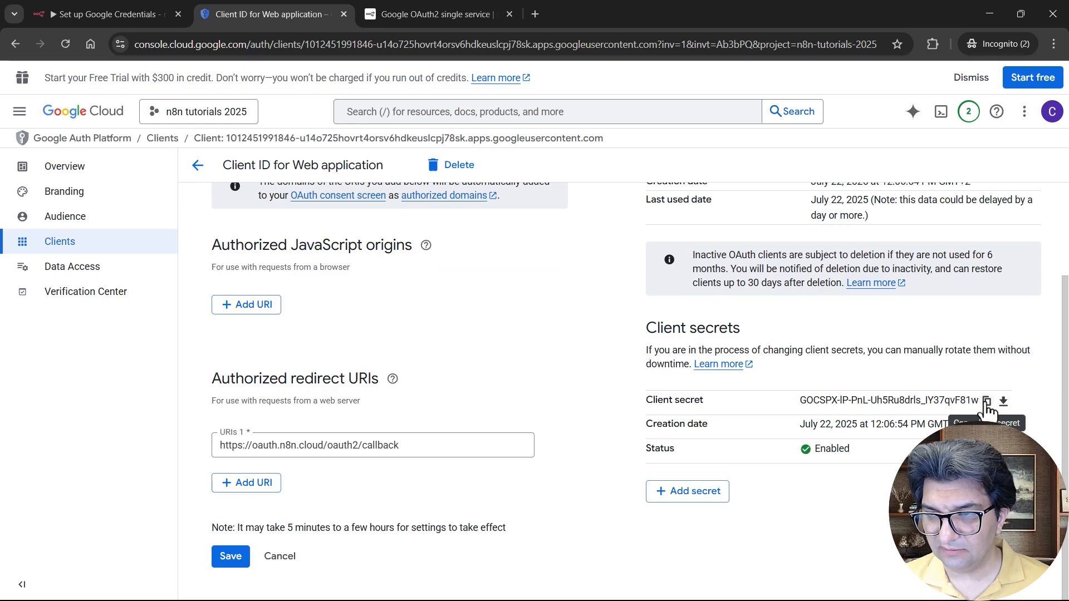
click(83, 12)
click(368, 458)
key(ctrl+v)
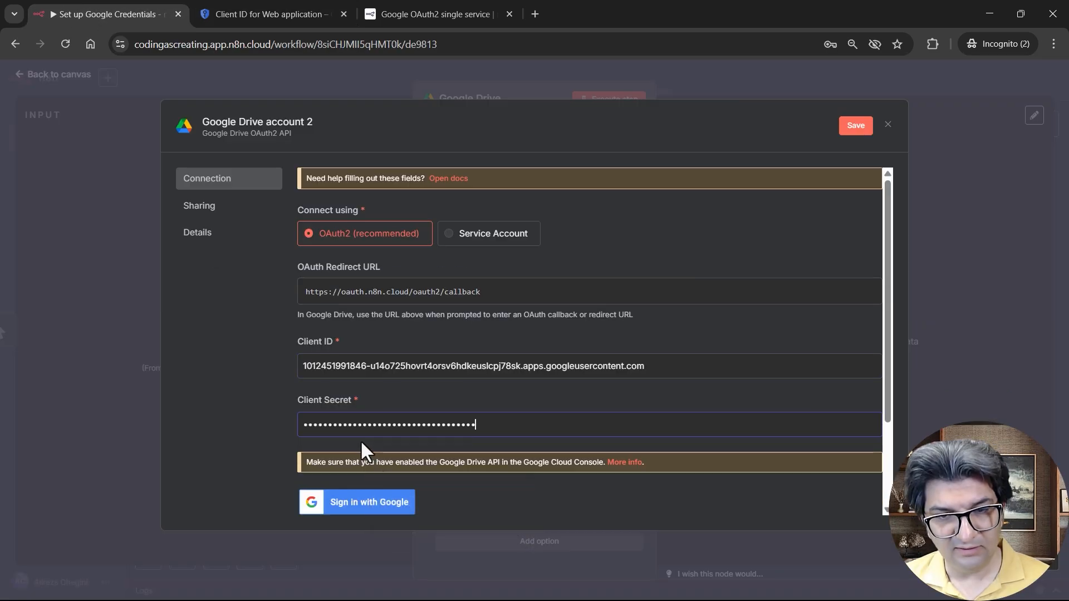
In Google Cloud's Audience settings, add the account's e-mail address as a test user and save
click(273, 14)
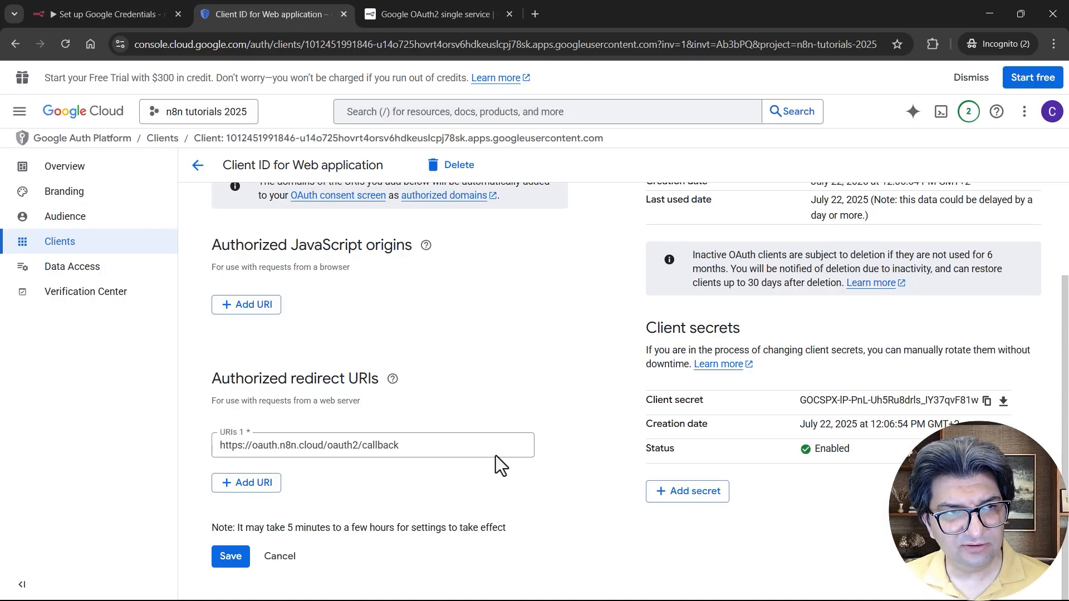
scroll(339, 299, up, 2)
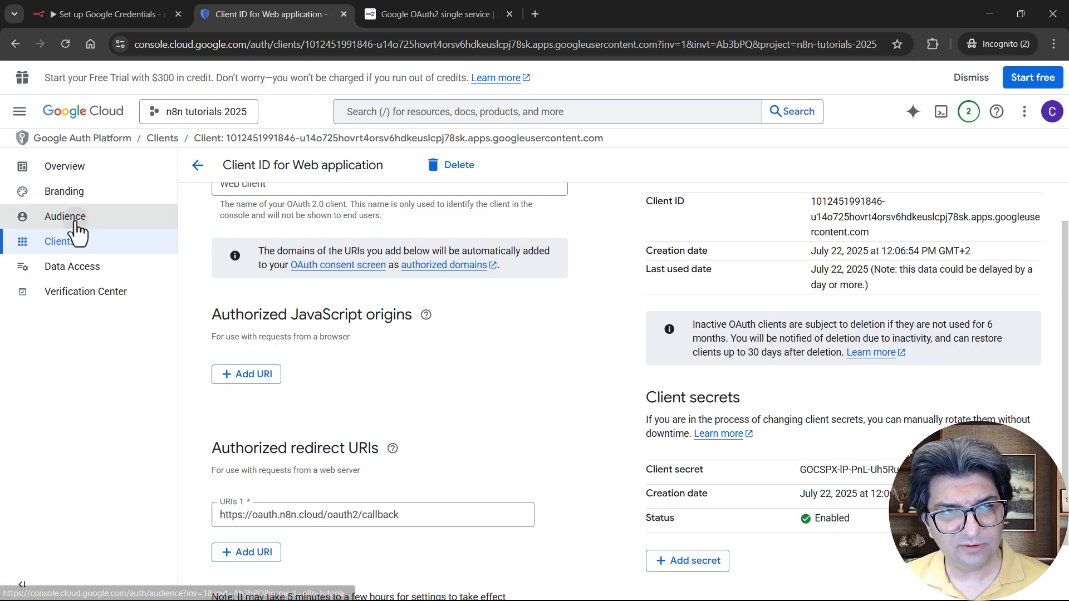
click(76, 224)
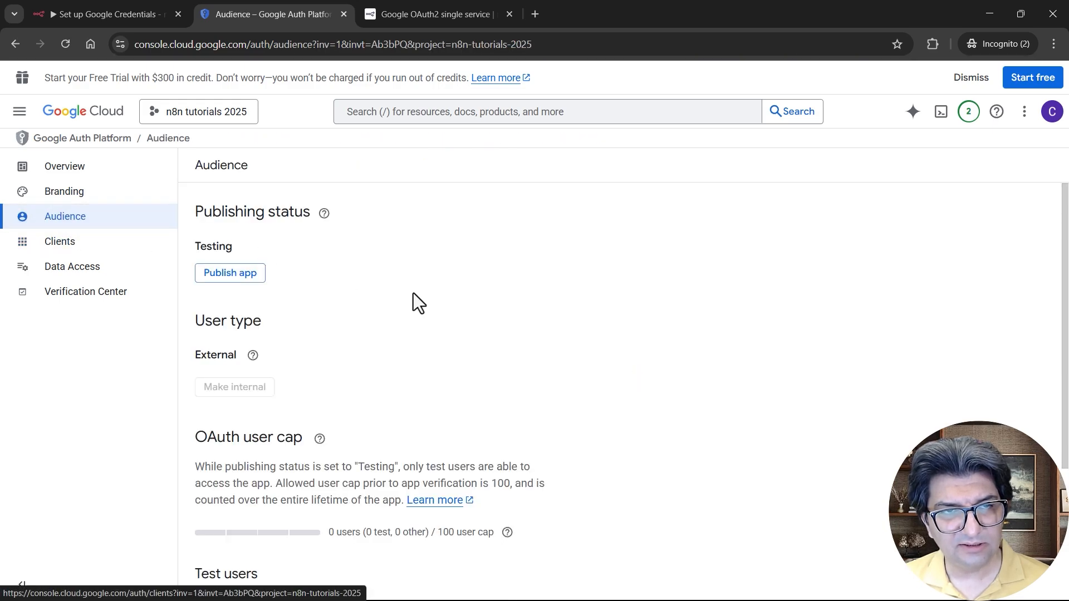
scroll(442, 311, down, 3)
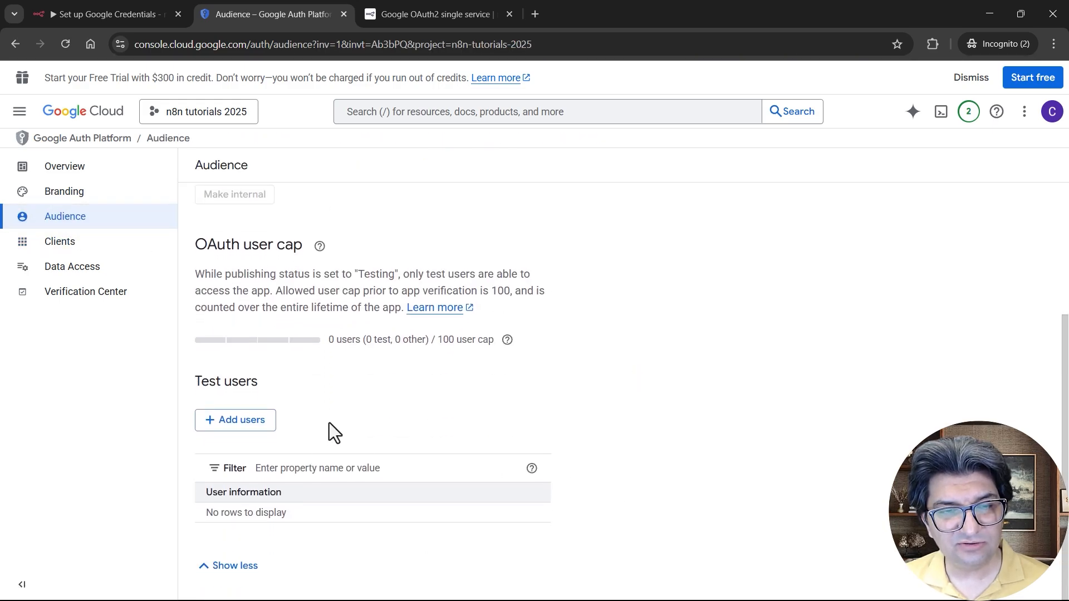
click(262, 421)
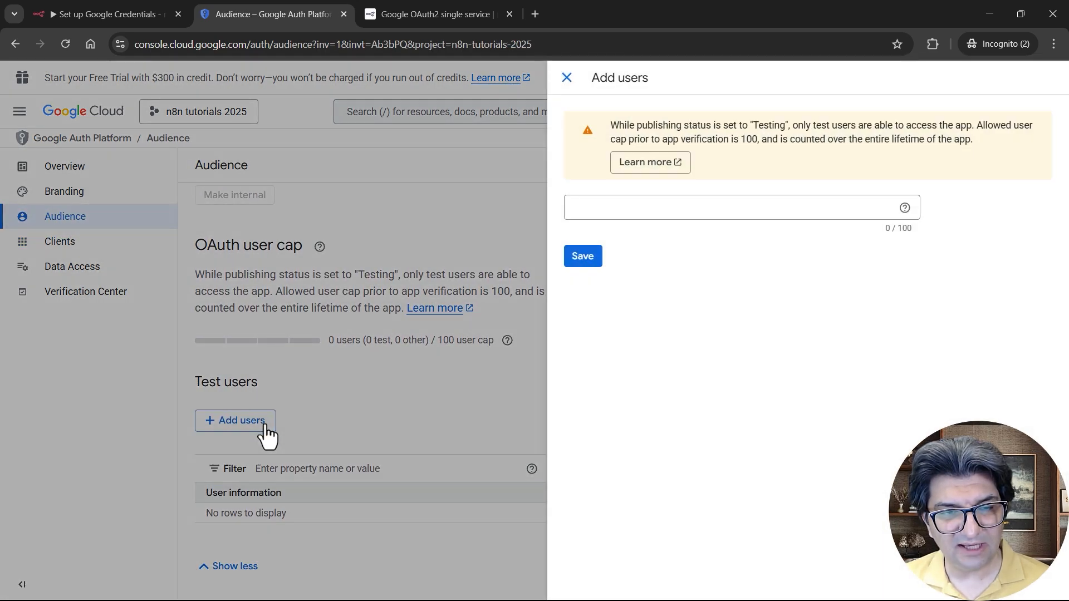
click(741, 208)
key(alt+Tab)
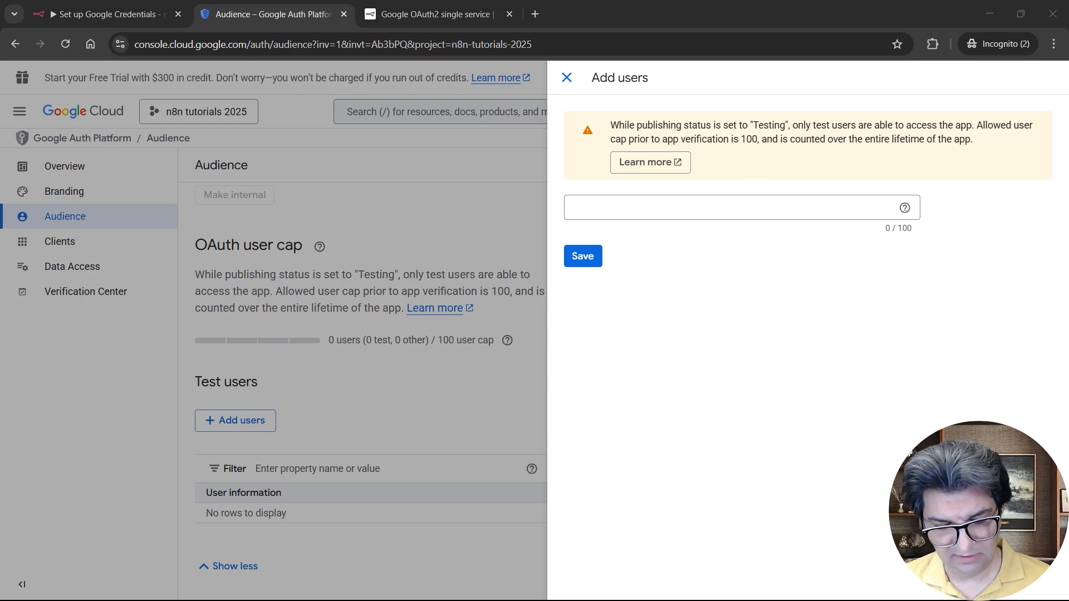
click(635, 206)
key(ctrl+v)
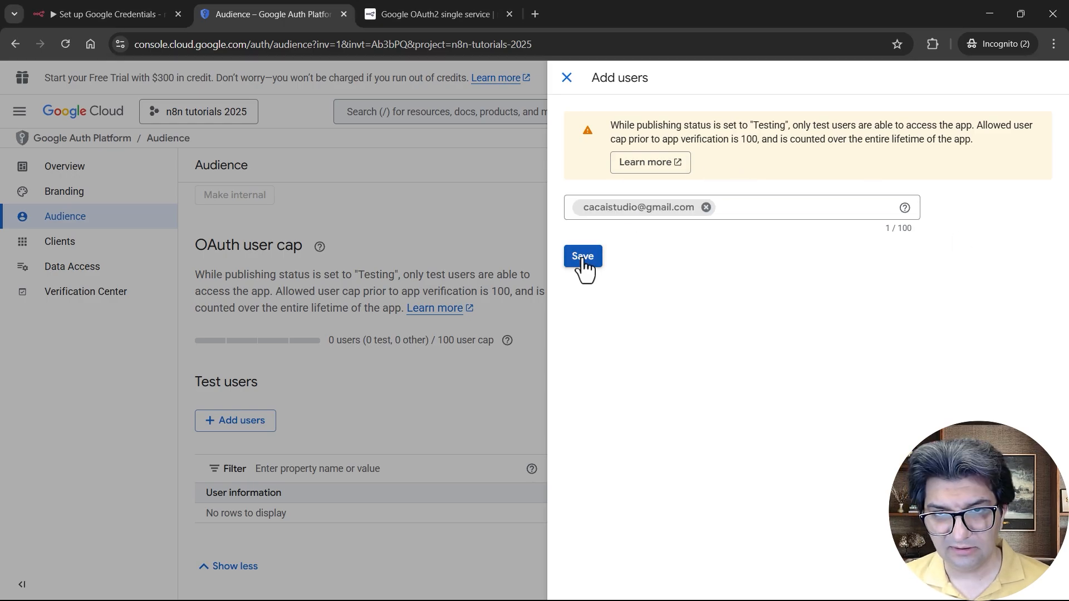
click(583, 258)
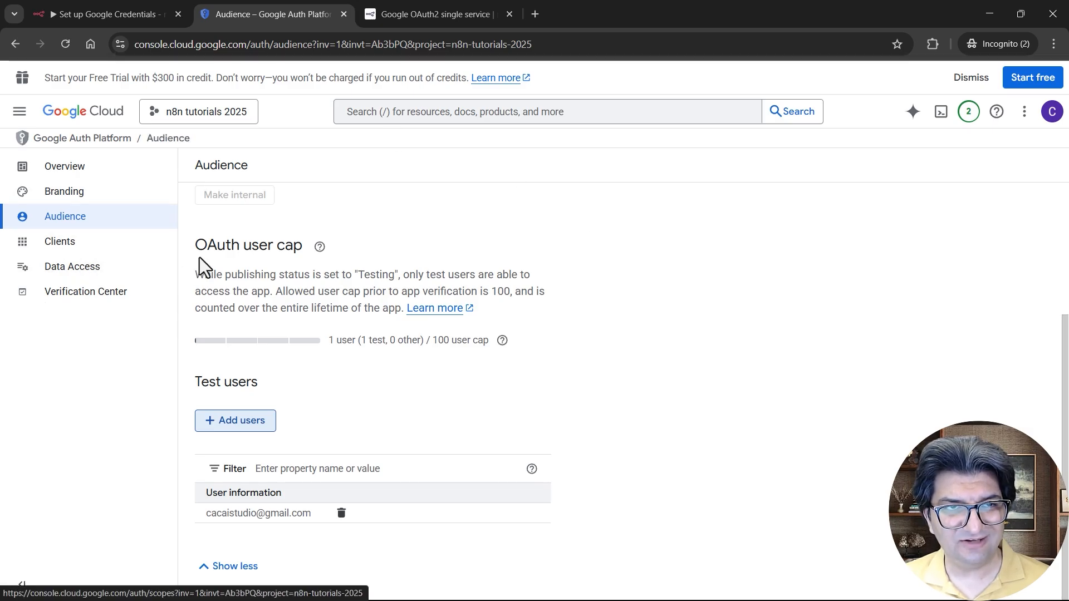
Back in n8n, start the Google sign-in for the Drive credential and choose the test user's Google account
click(96, 23)
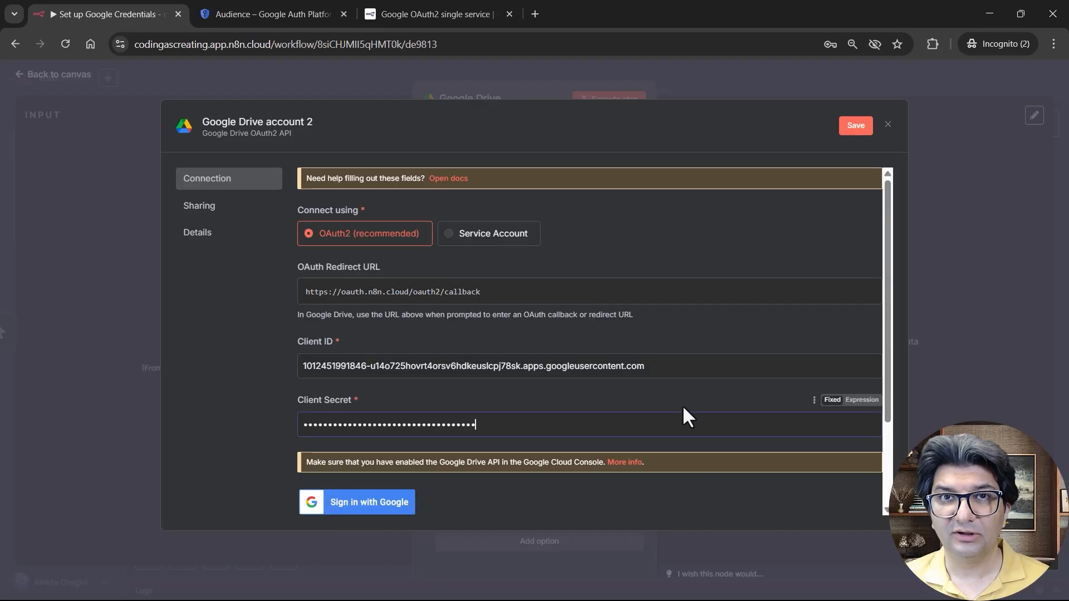
scroll(437, 395, down, 1)
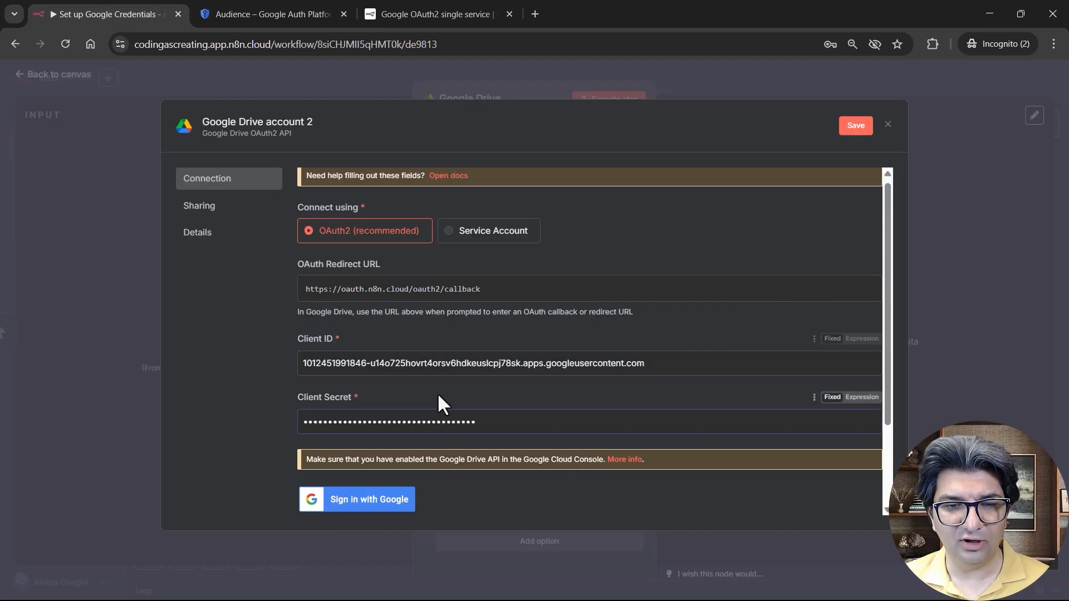
click(379, 438)
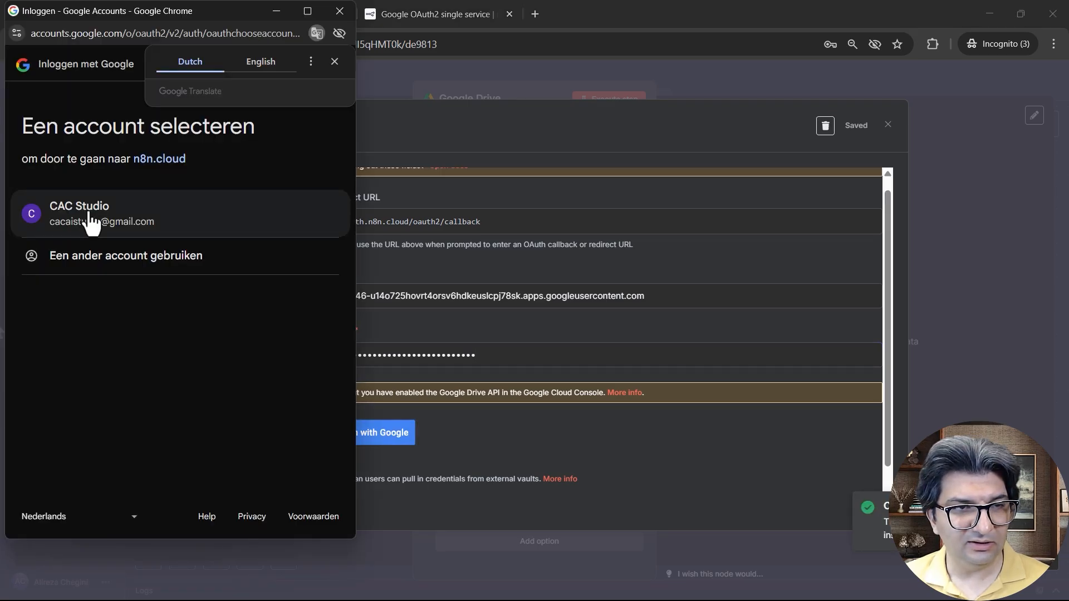
click(91, 220)
click(32, 245)
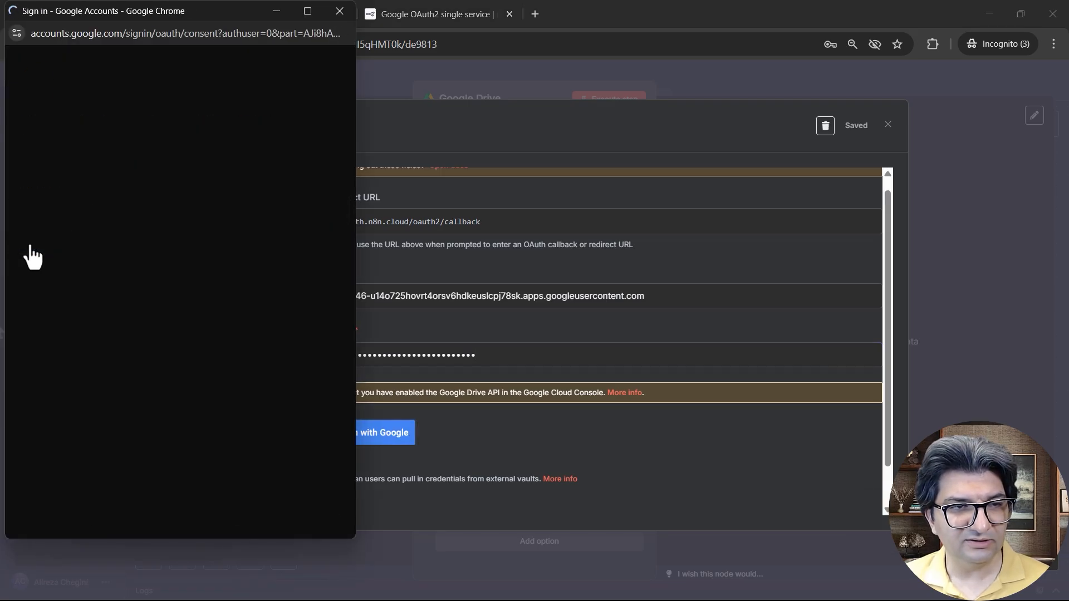
Grant n8n.cloud all the requested Google Drive permissions, complete the authorization and close the sign-in window
scroll(162, 223, down, 1)
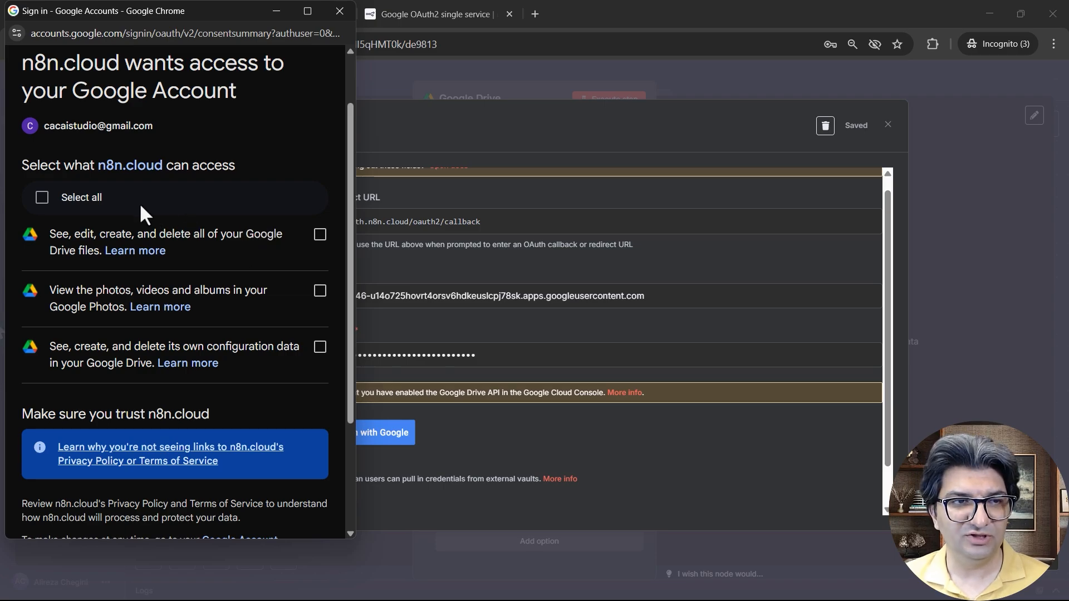
click(42, 199)
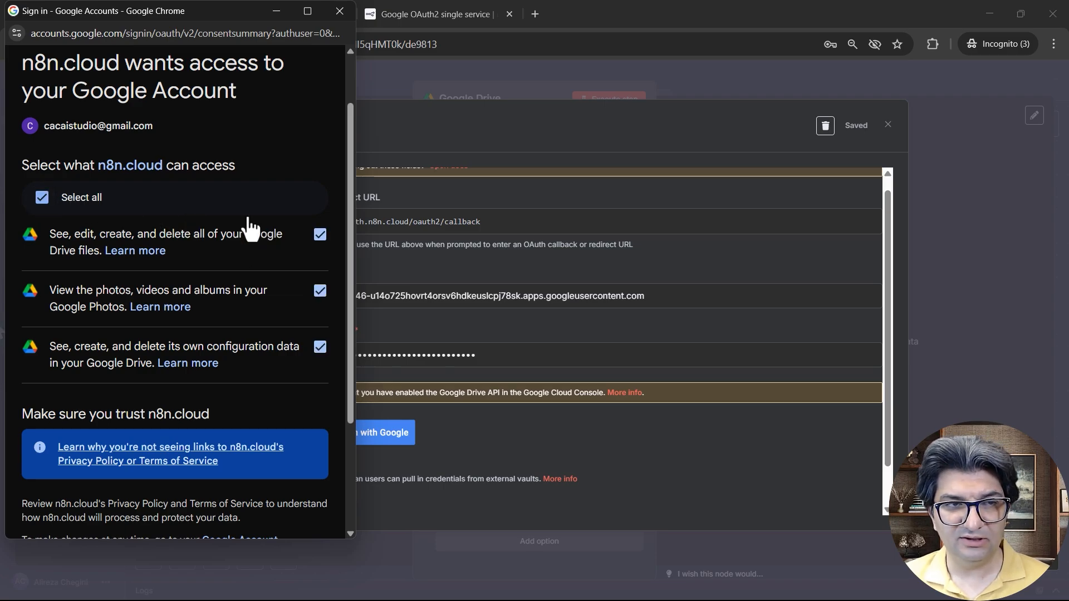
scroll(215, 227, down, 2)
scroll(219, 249, up, 1)
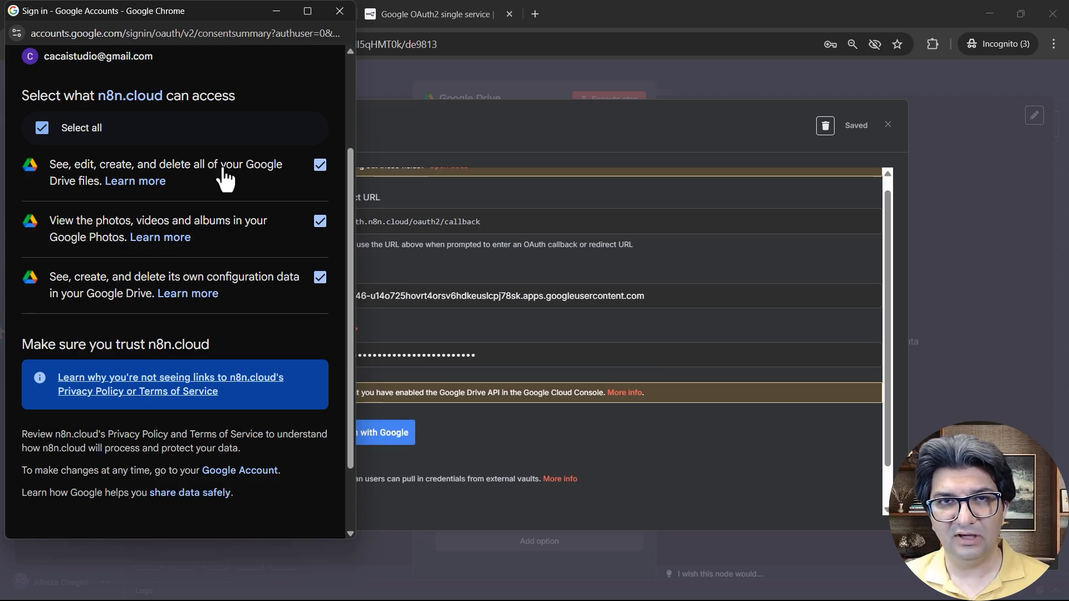
scroll(267, 490, down, 2)
click(285, 476)
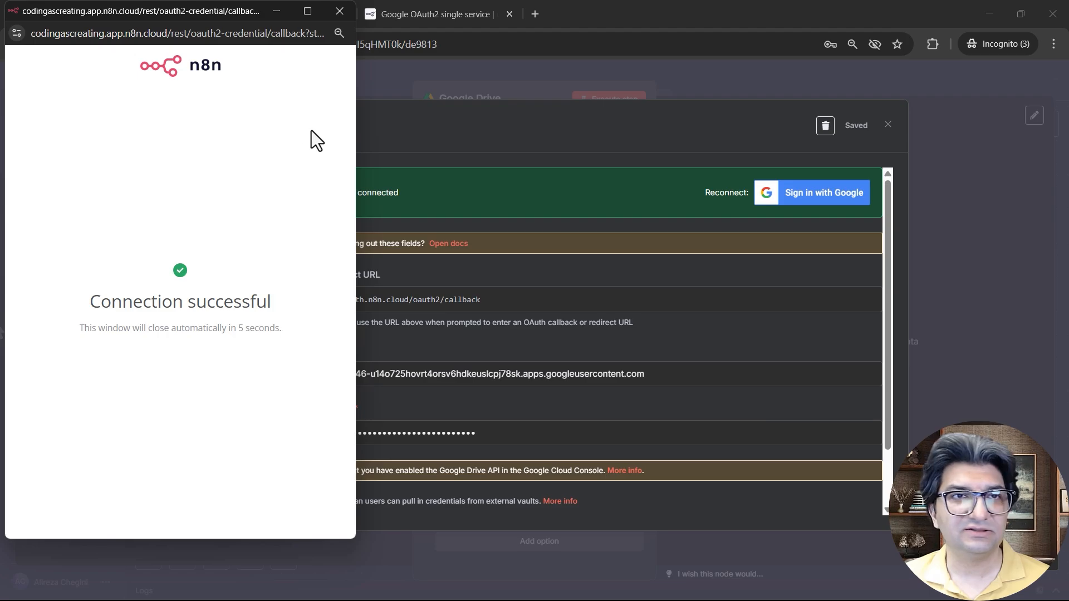
click(339, 11)
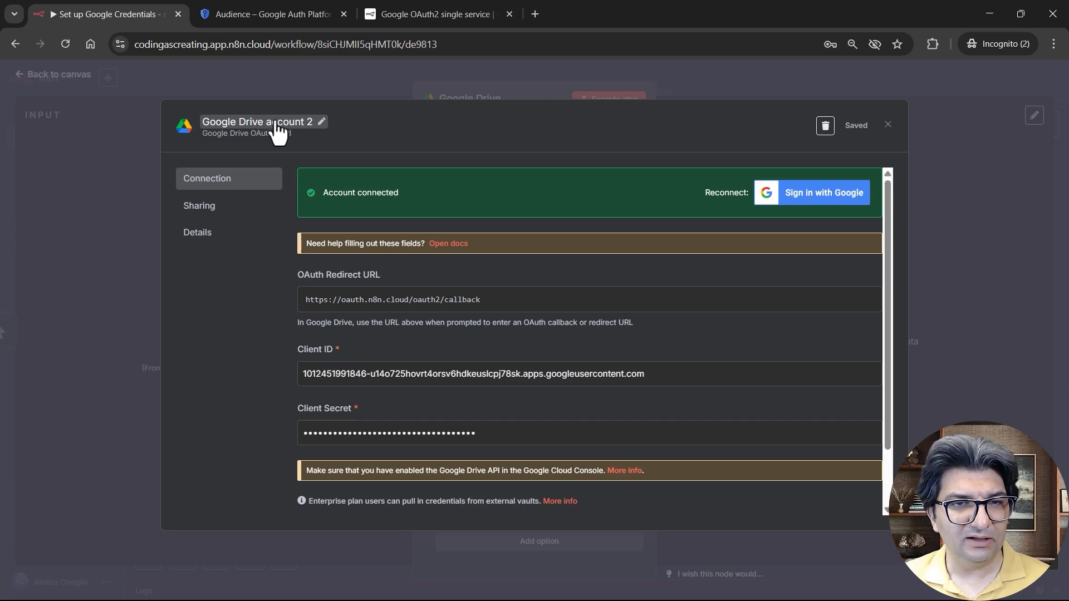
Close the credential dialog and execute the Google Drive node's file/folder search with an empty query to test the connection
click(887, 125)
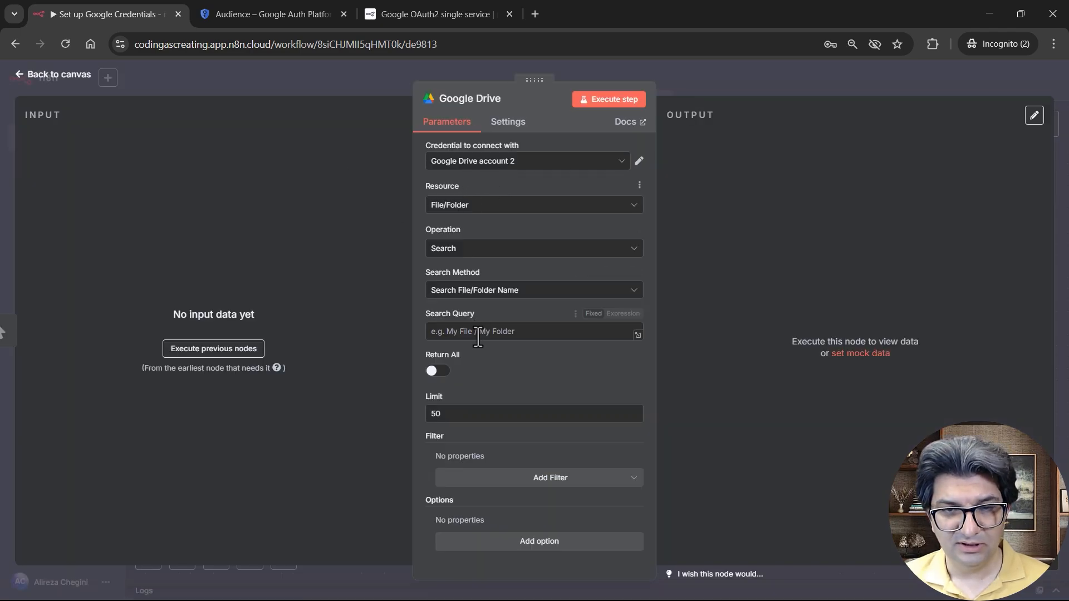
click(530, 253)
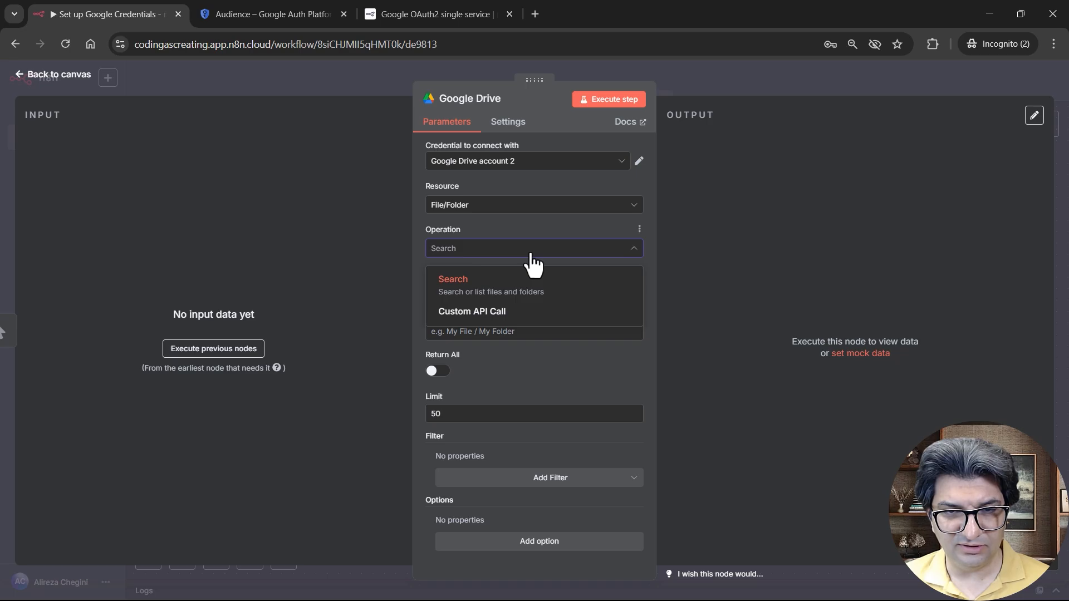
click(530, 254)
click(522, 292)
click(522, 291)
click(525, 332)
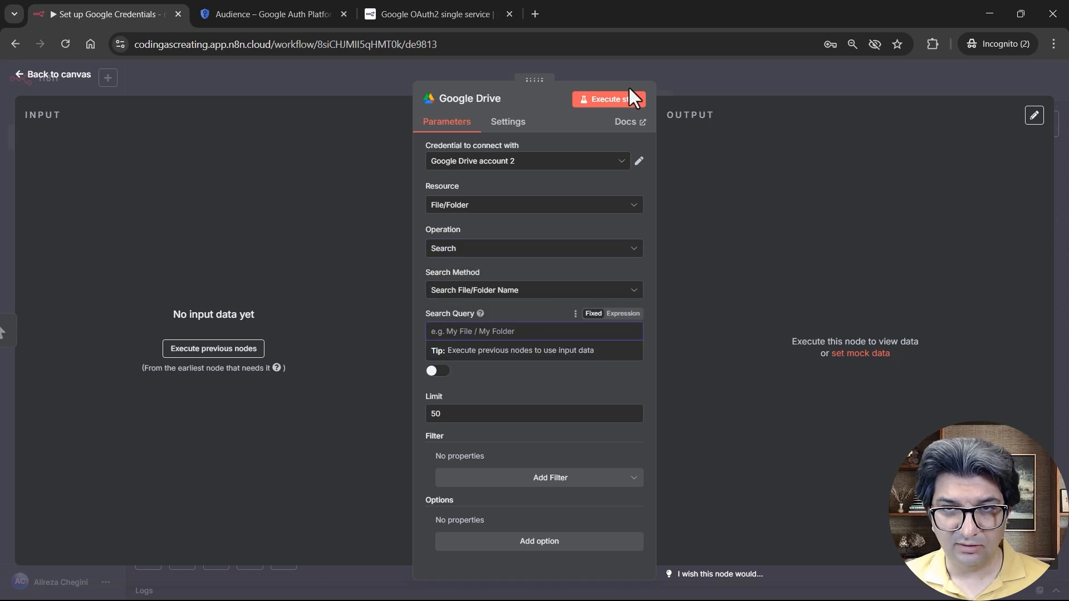
click(623, 100)
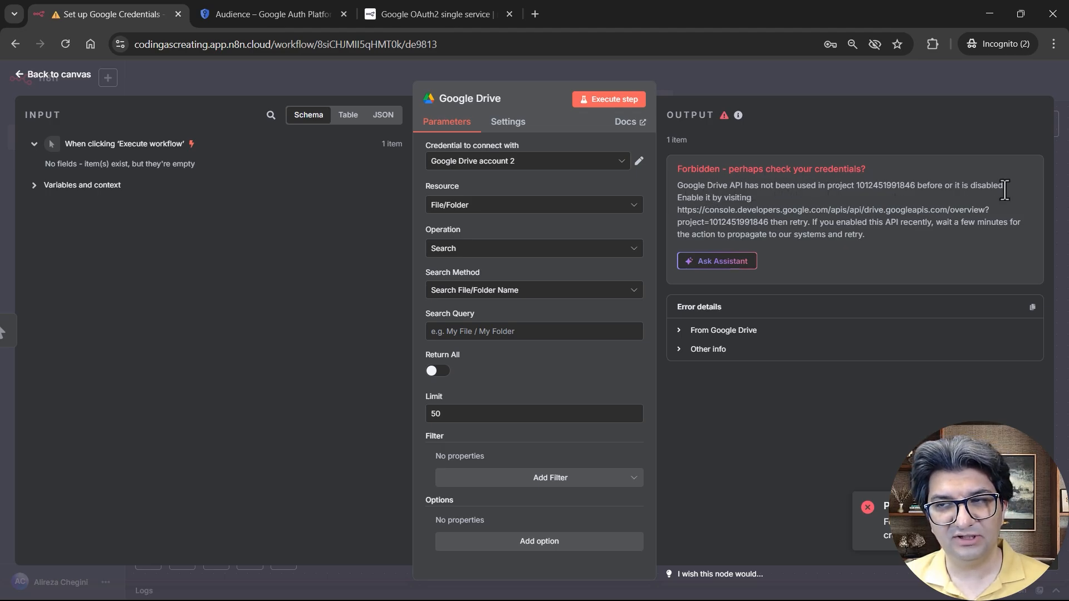
In Google Cloud, search for "google drive", open Google Drive API and enable it for the n8n tutorials 2025 project
click(278, 16)
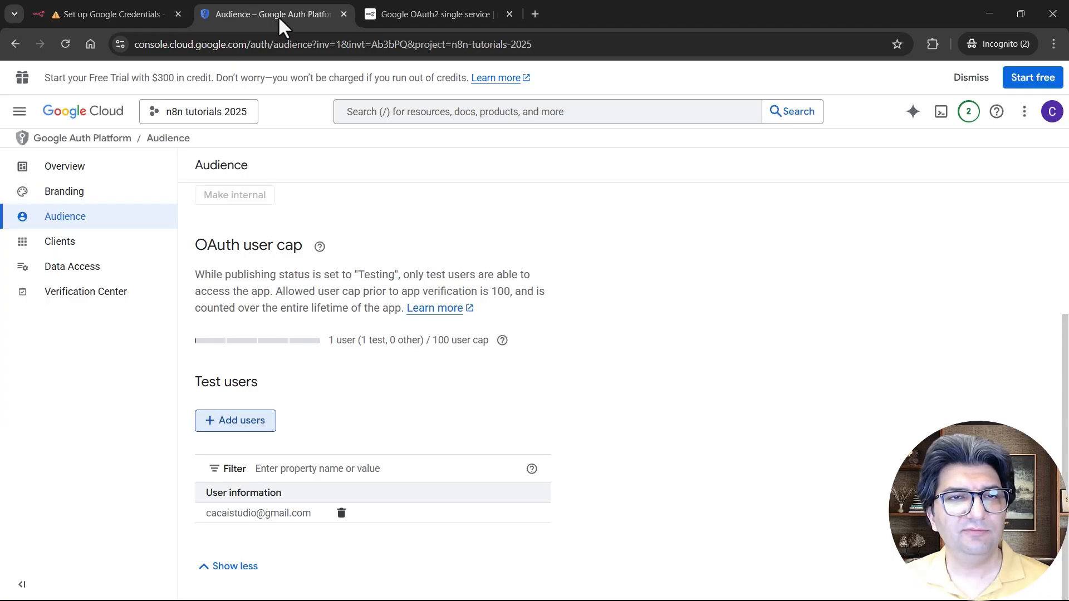
click(436, 114)
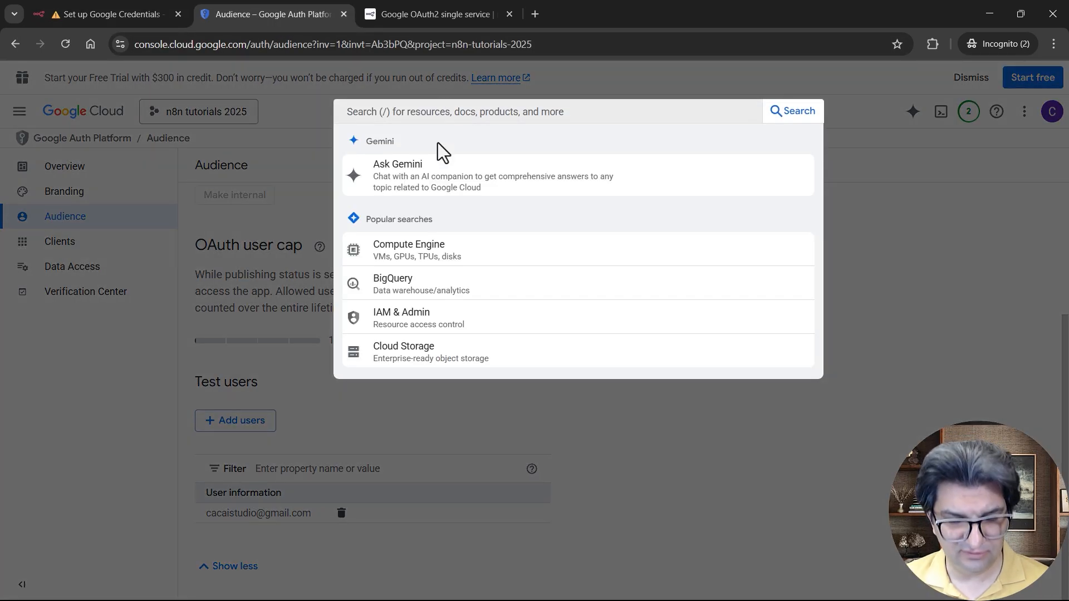
text(google drive)
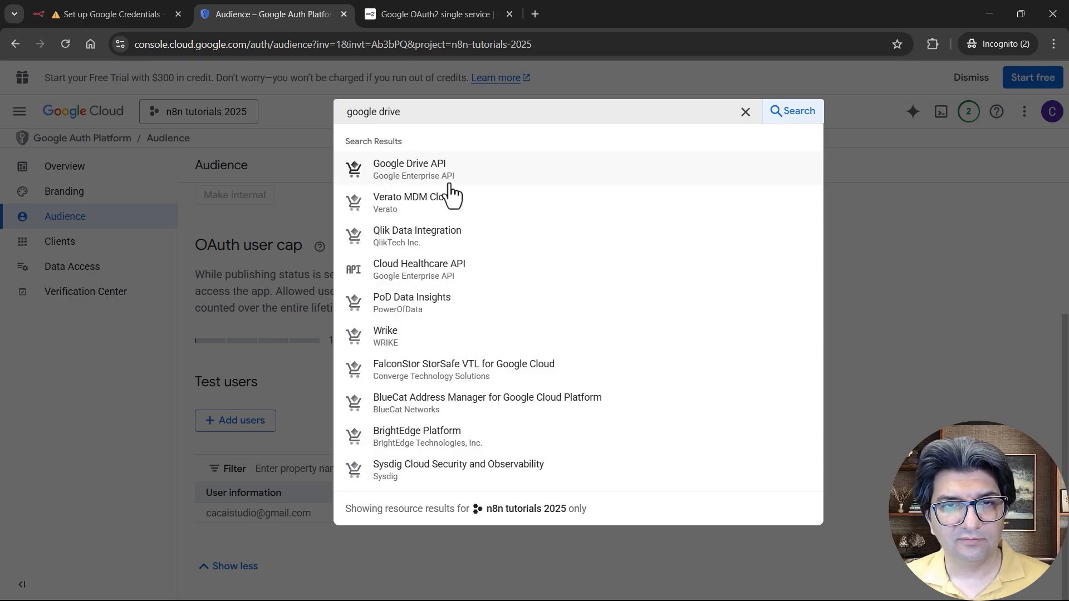
click(451, 179)
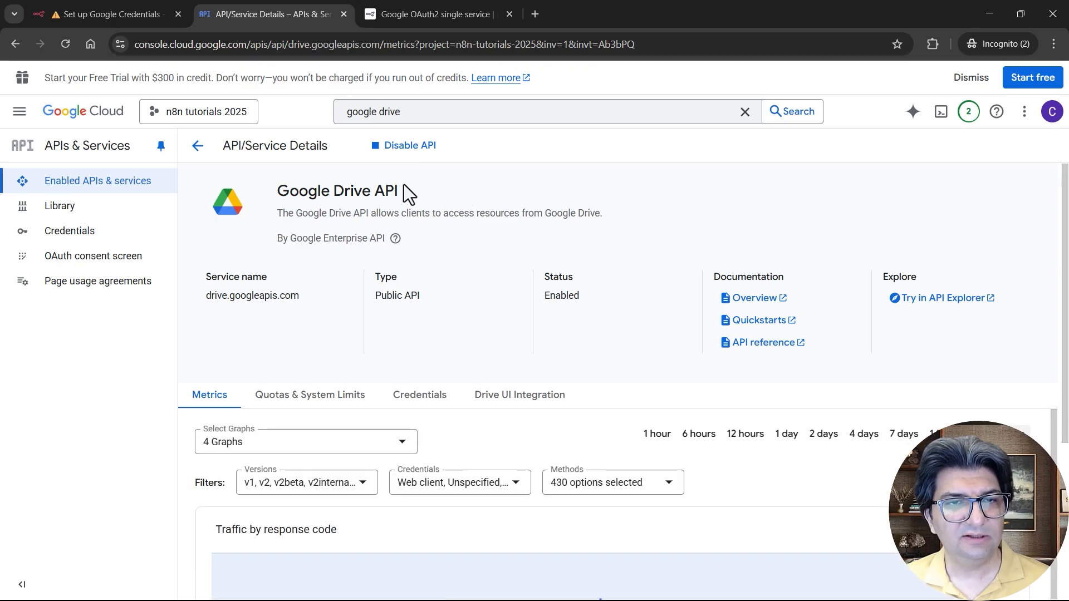
Return to n8n, execute the Google Drive search again and go back to the workflow canvas
click(112, 15)
click(608, 106)
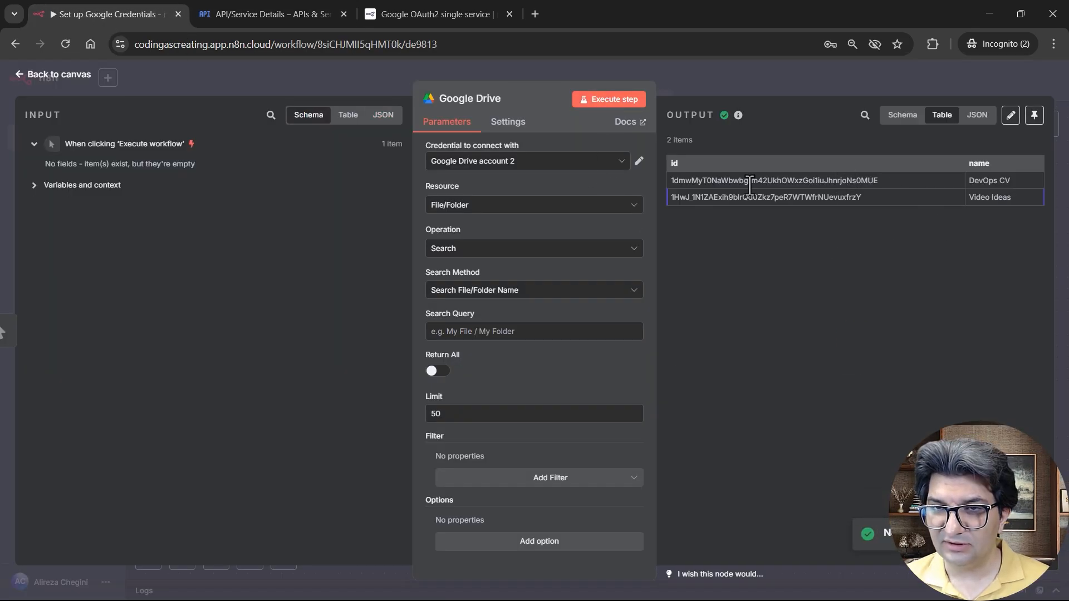
click(688, 78)
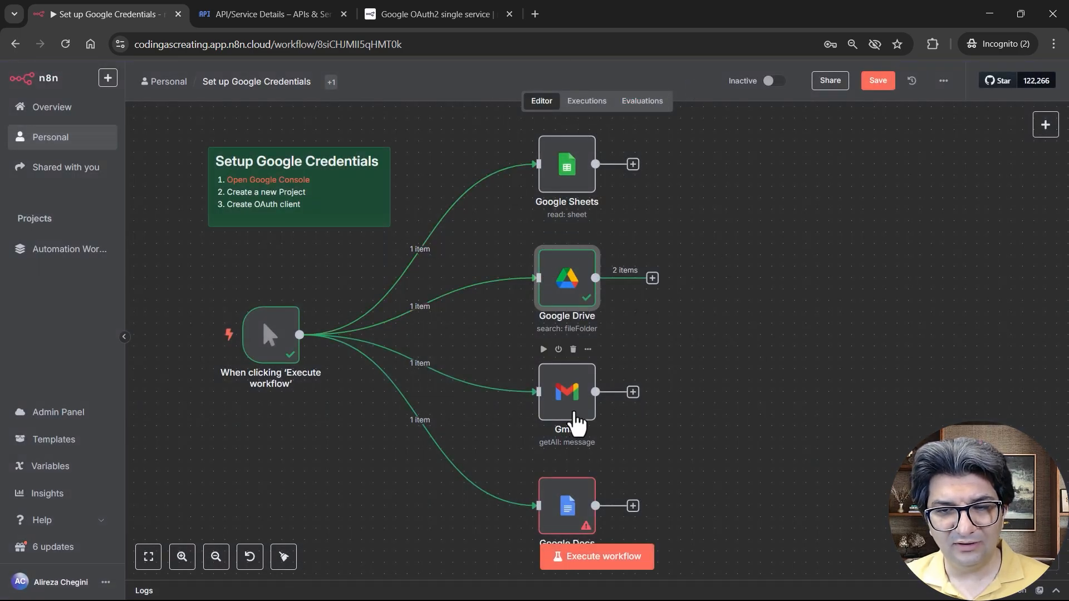
Open the Gmail node and start creating a new Gmail credential
double_click(575, 414)
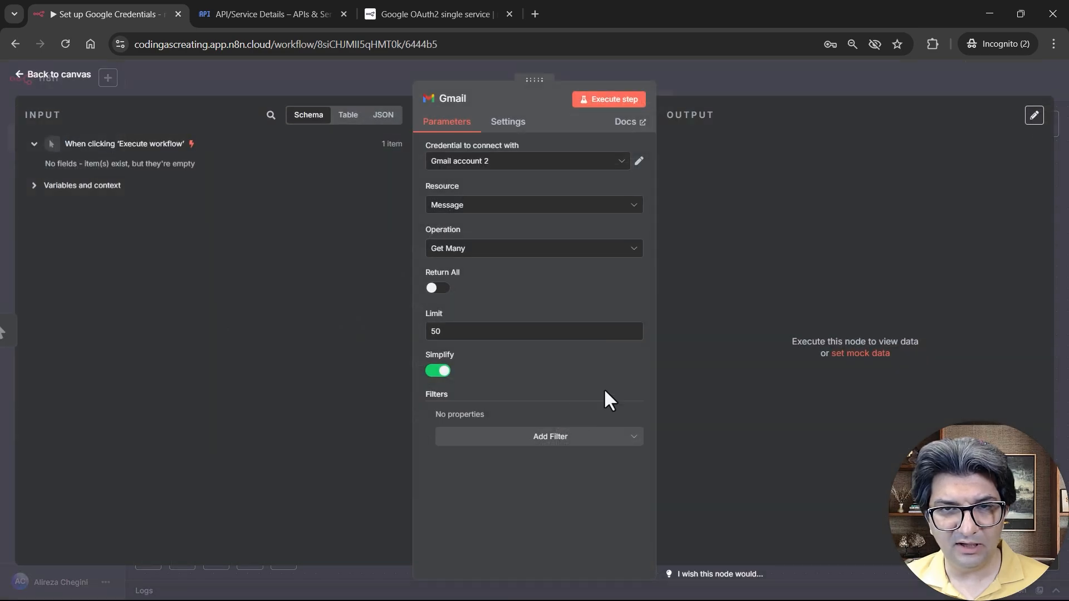
click(617, 164)
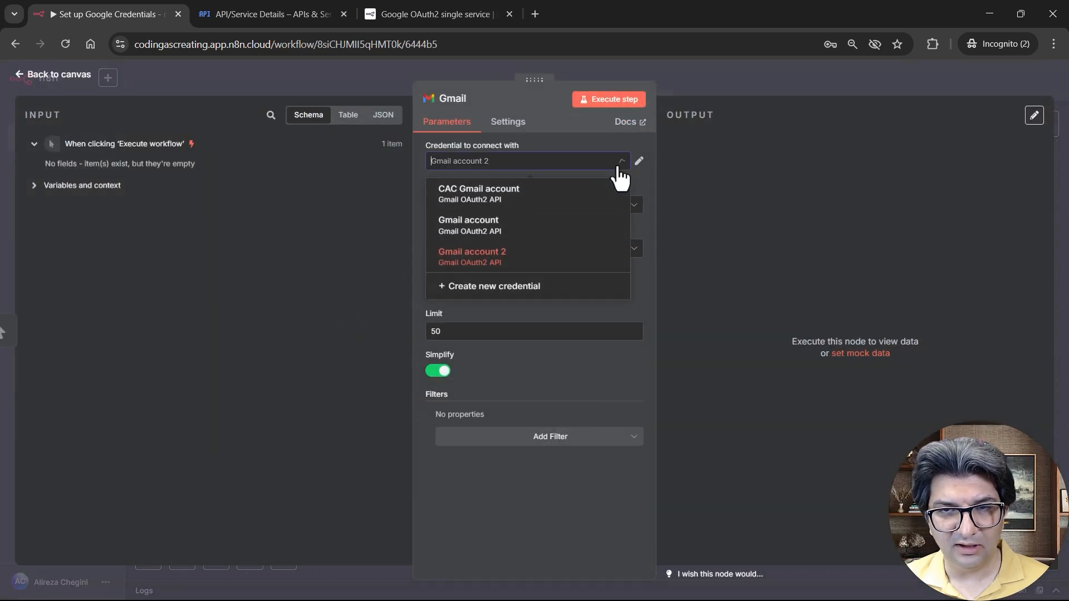
click(515, 289)
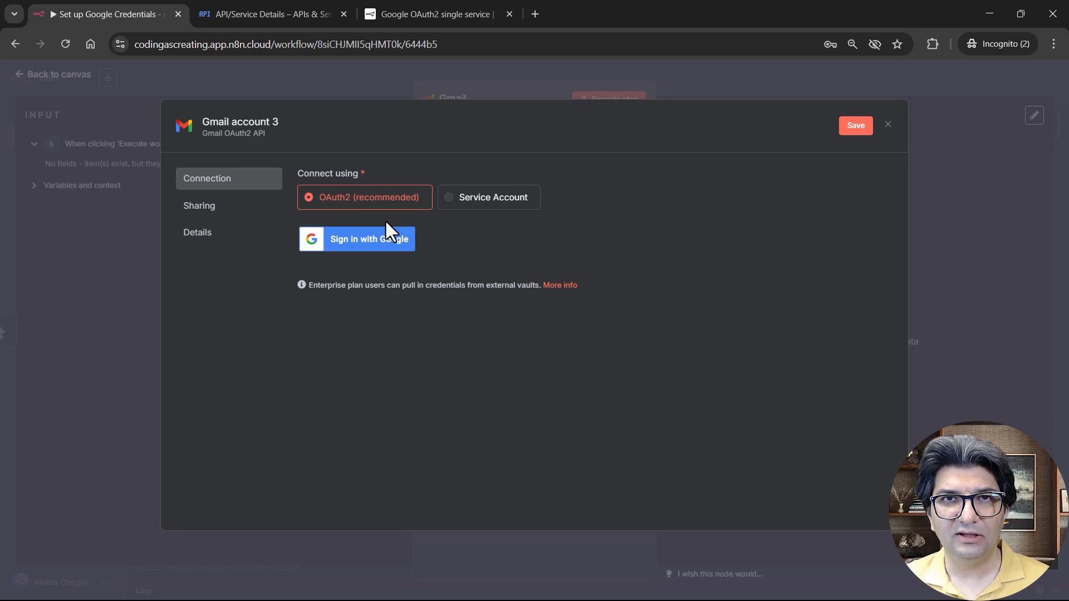
click(359, 245)
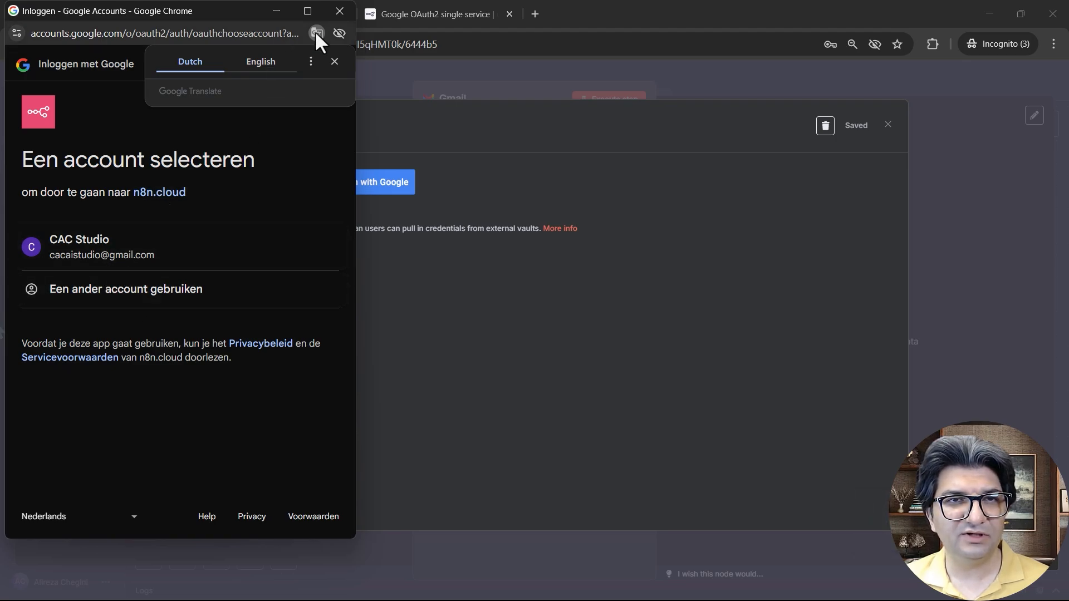
click(334, 11)
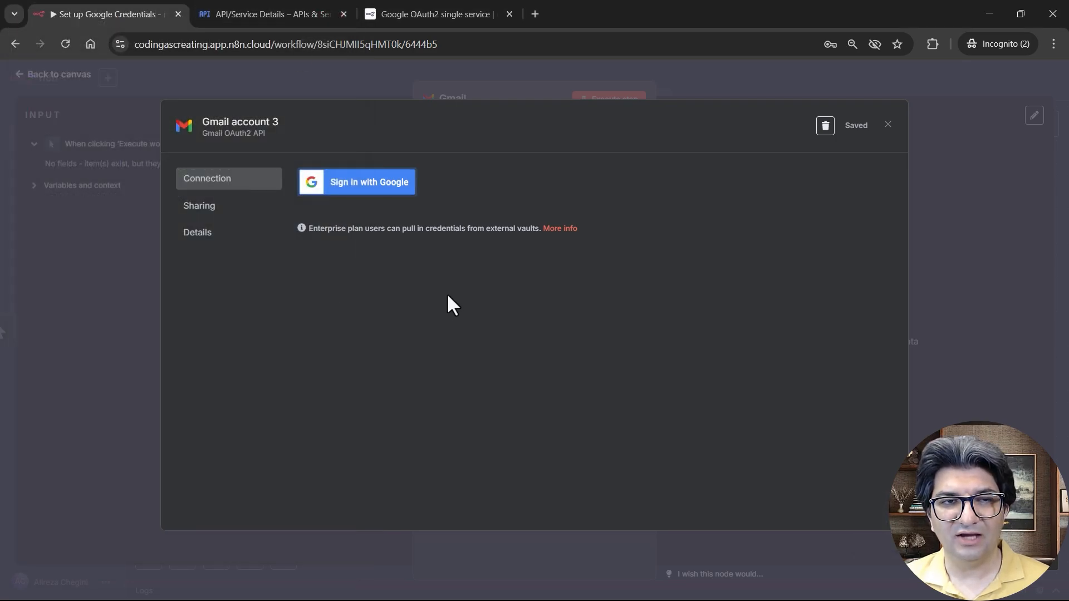
click(889, 125)
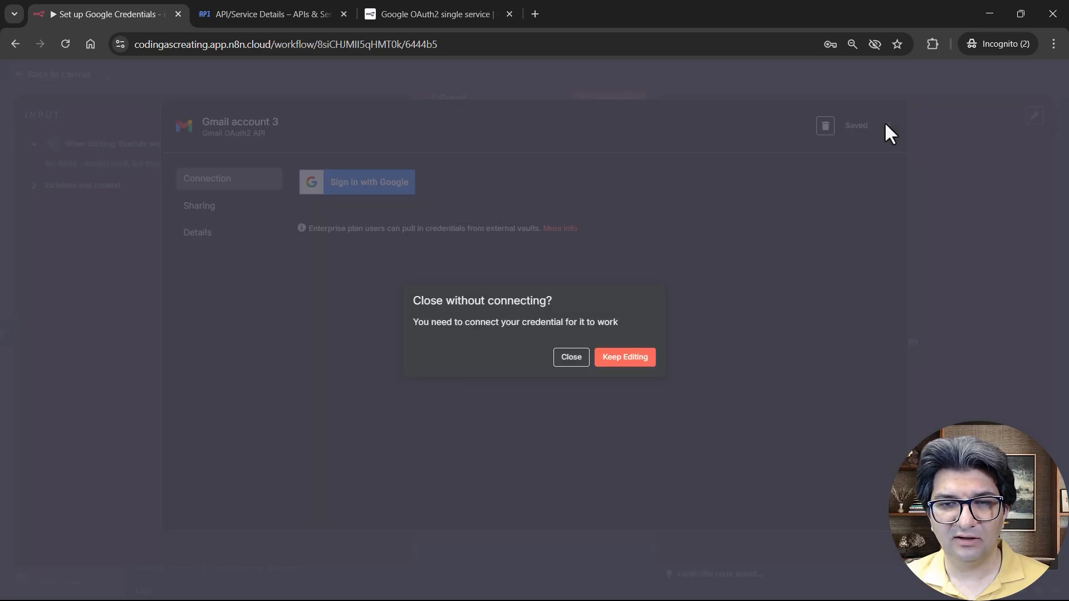
click(570, 357)
In Google Cloud, search for "gmail api", open Gmail API and enable it for the n8n tutorials 2025 project
click(302, 15)
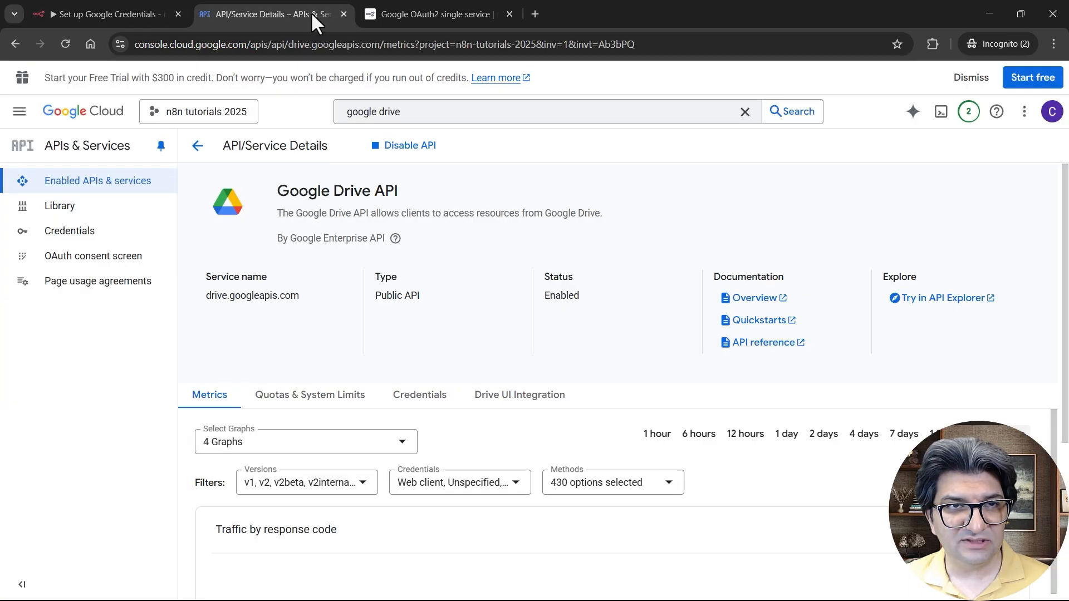
click(417, 112)
triple_click(417, 112)
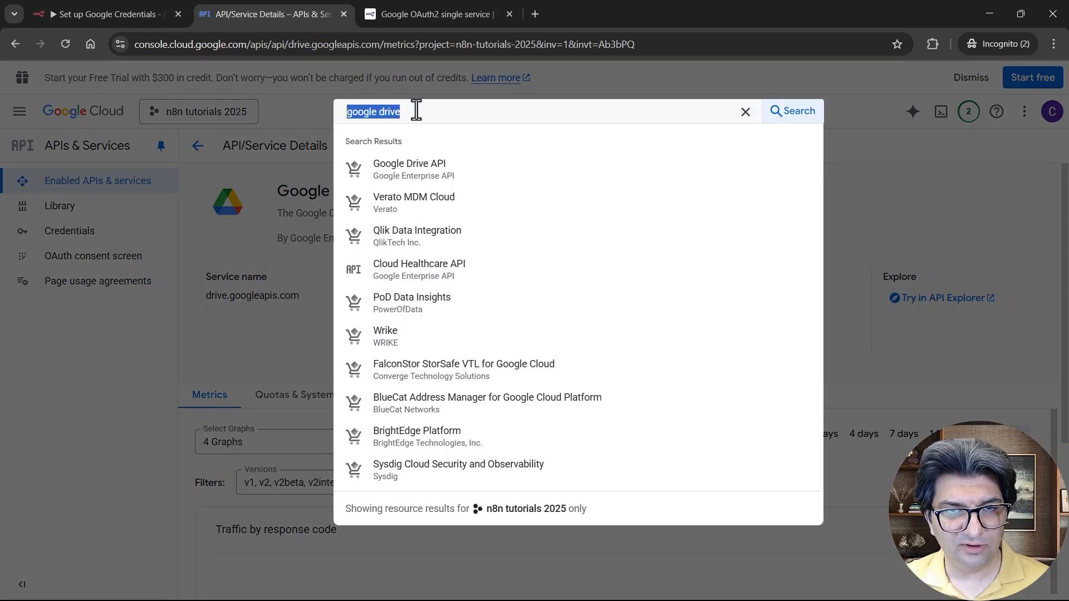
text(gmail ap)
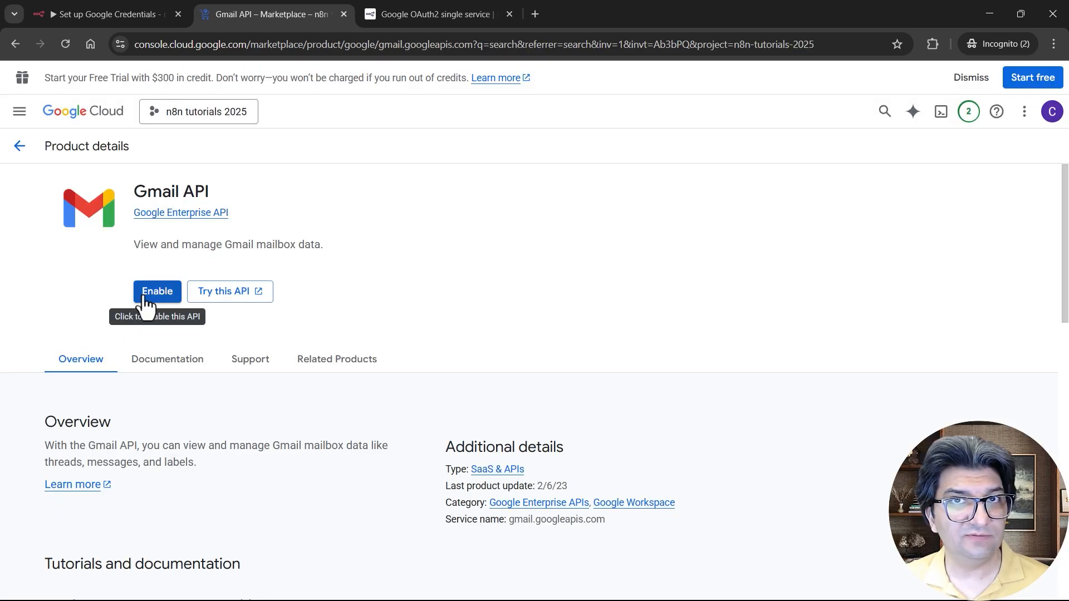
click(158, 295)
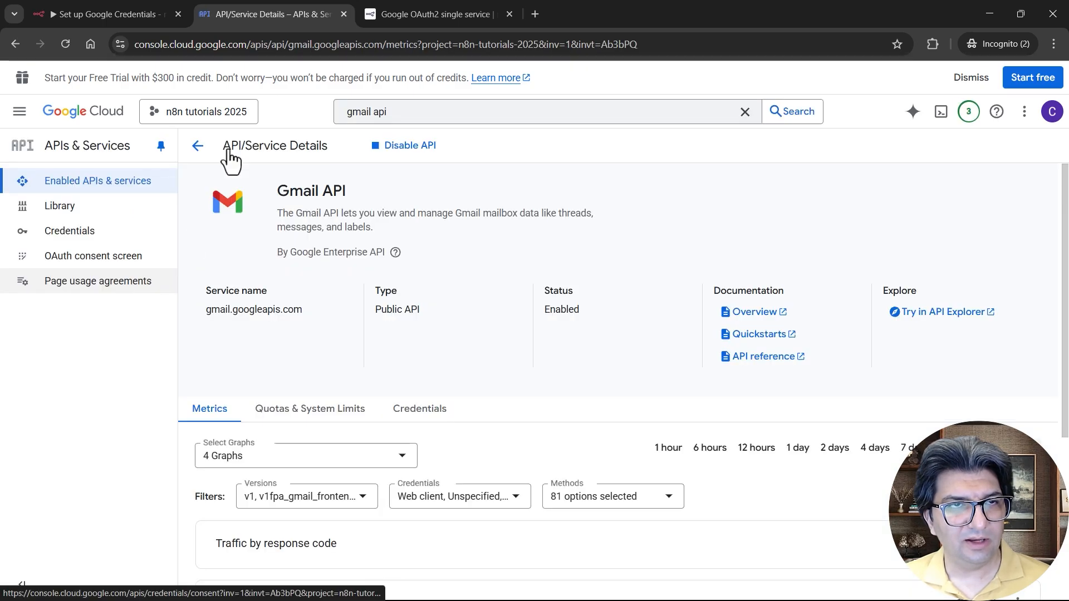
Return to n8n, create another new credential in the Gmail node and start its Google sign-in using OAuth2
click(99, 14)
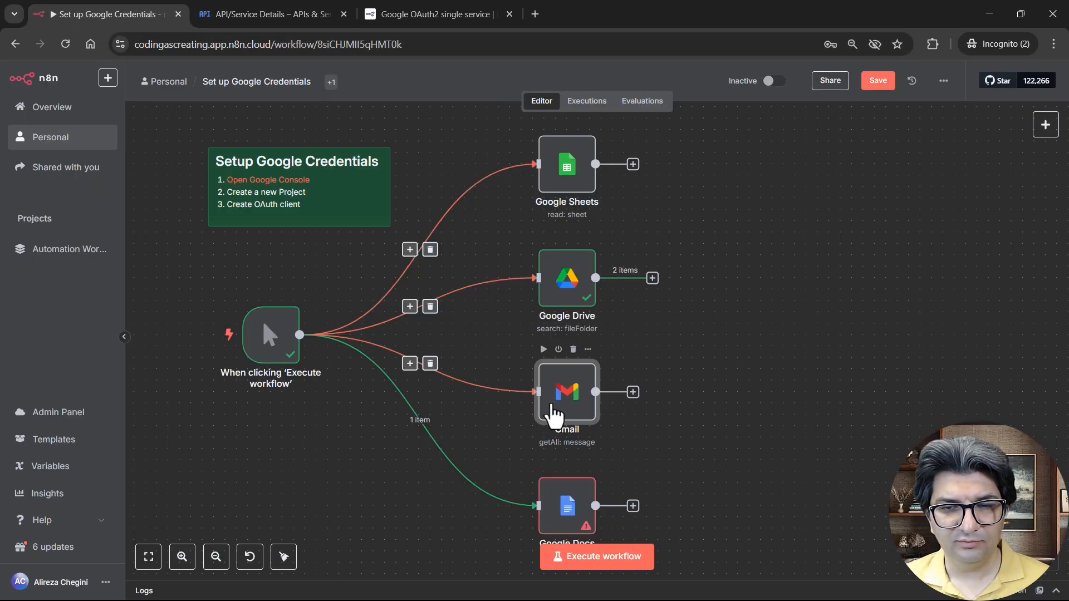
double_click(554, 415)
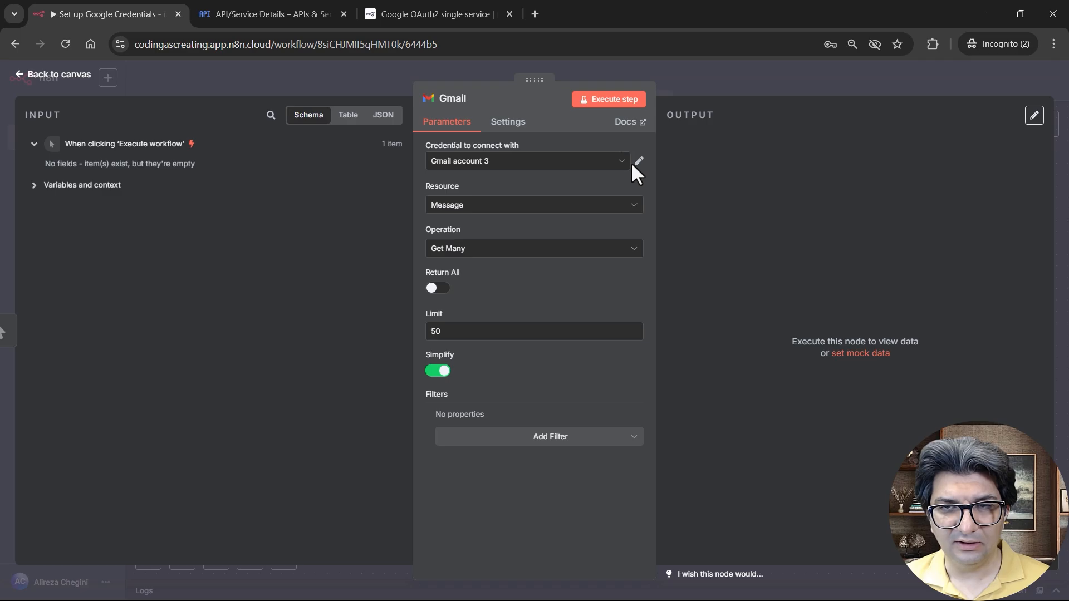
click(624, 166)
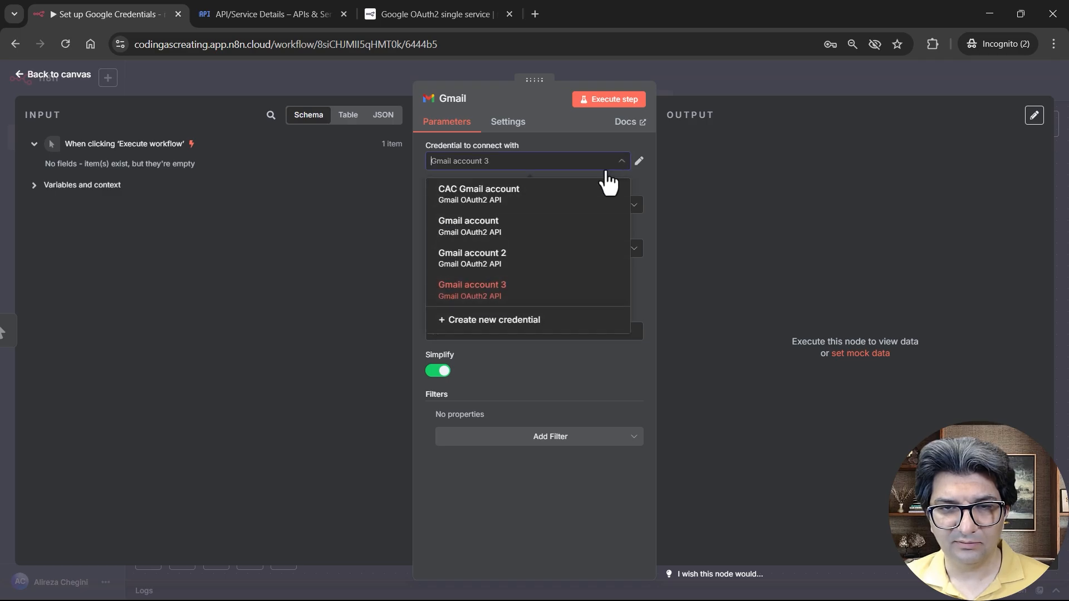
click(509, 324)
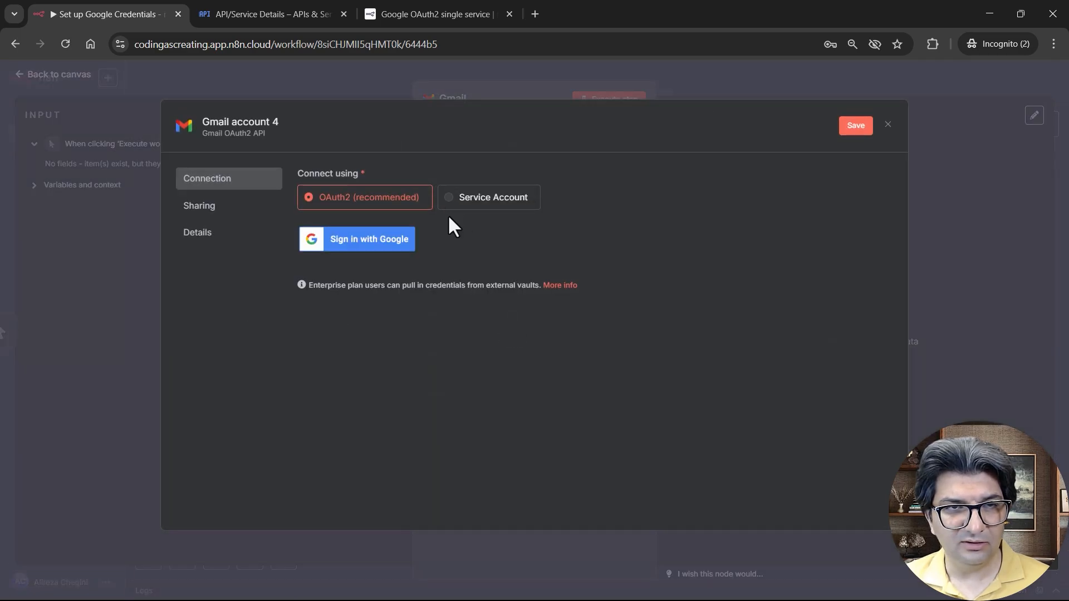
click(367, 245)
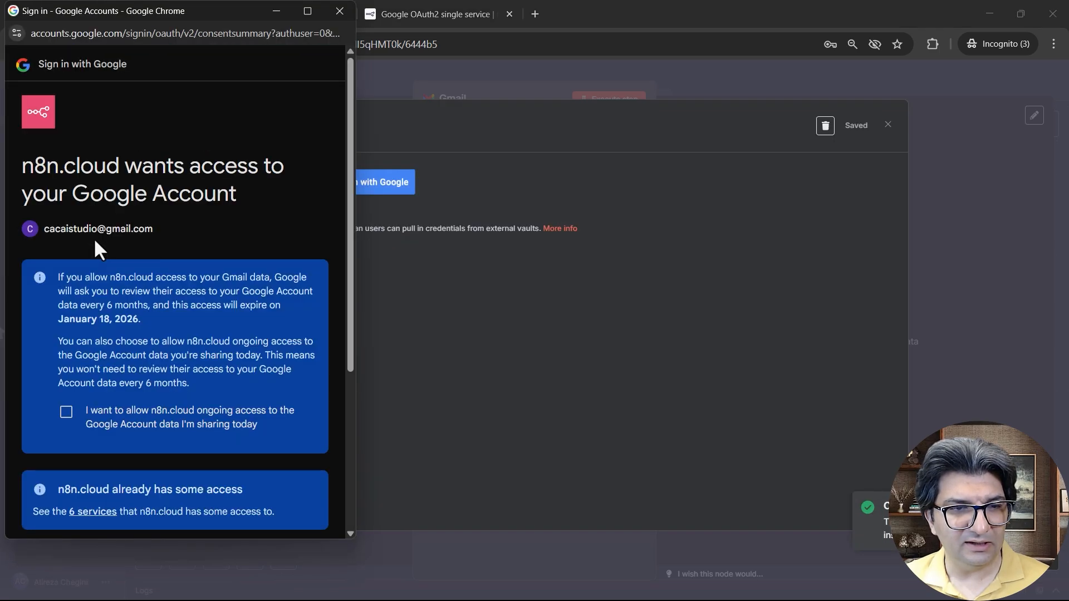
Grant n8n.cloud ongoing access to the Google Account data, finish the authorization and close the Gmail credential dialog
scroll(159, 265, down, 3)
click(66, 272)
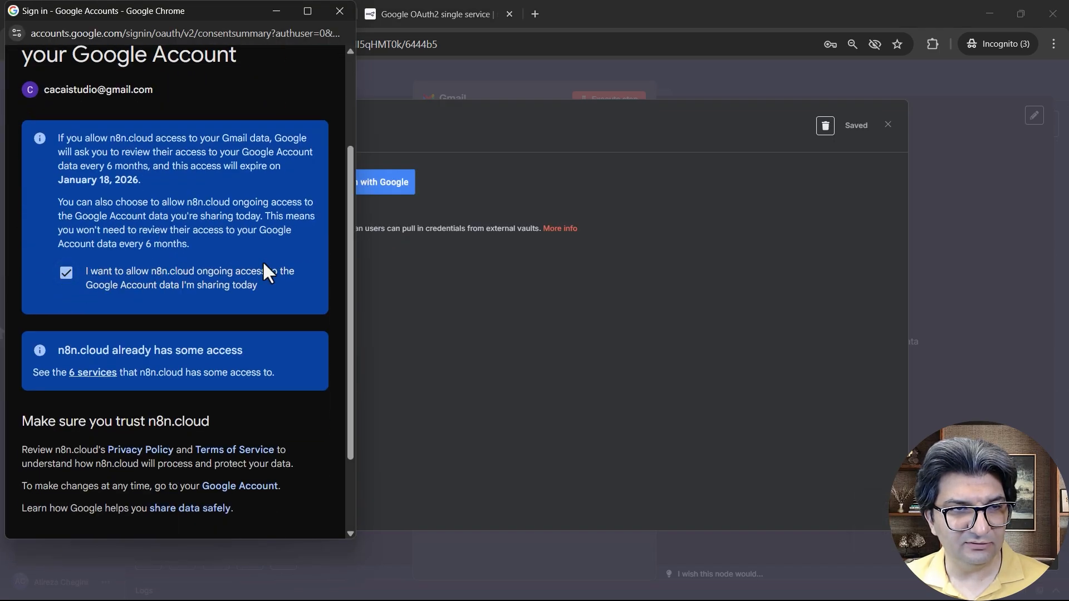
scroll(300, 396, down, 2)
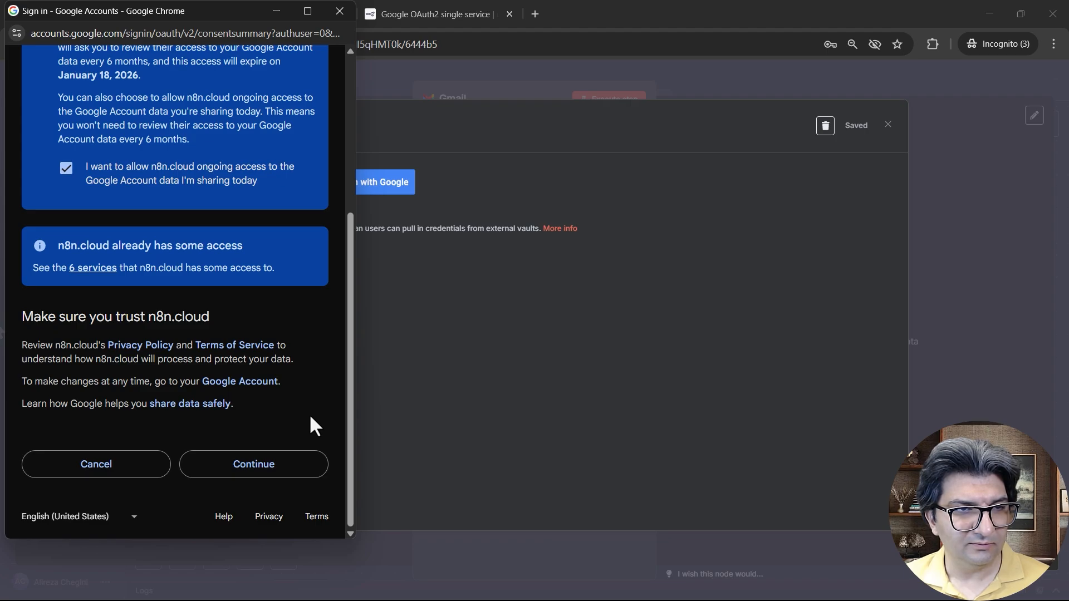
scroll(310, 426, up, 1)
scroll(219, 369, down, 1)
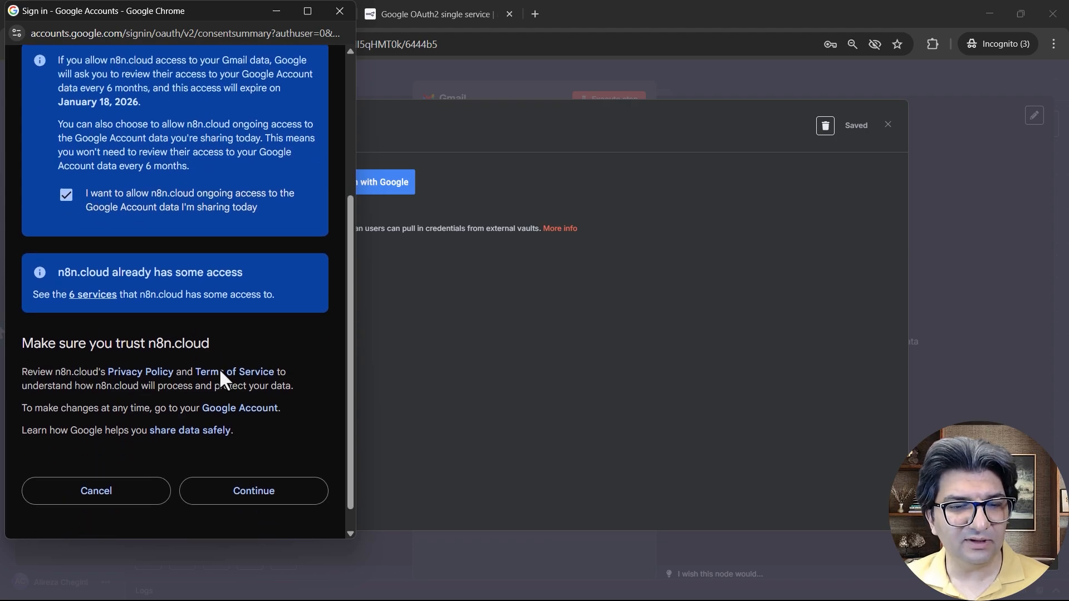
click(301, 463)
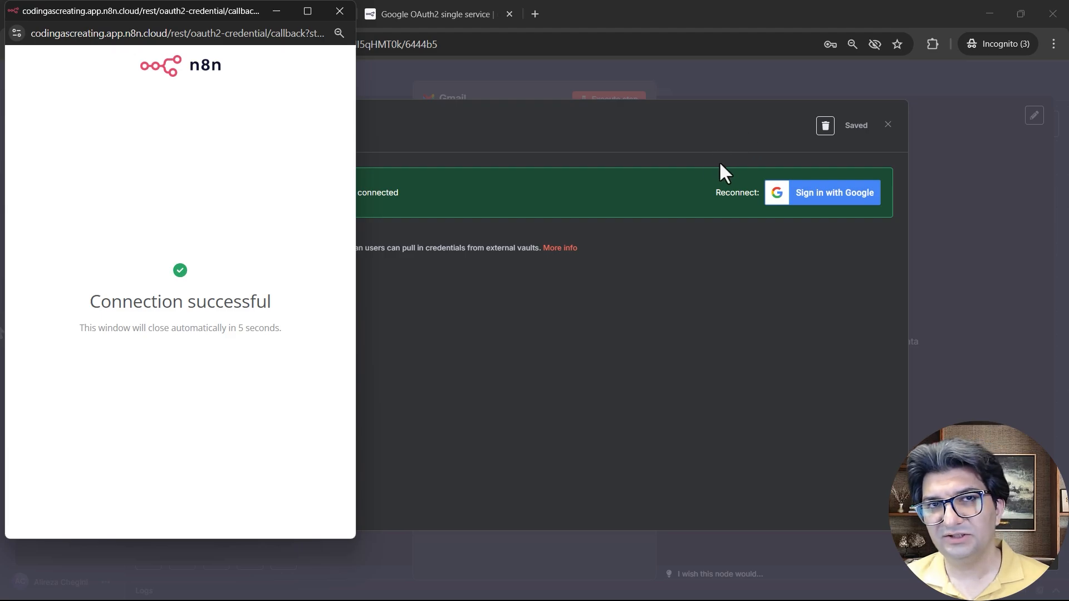
click(333, 11)
click(886, 128)
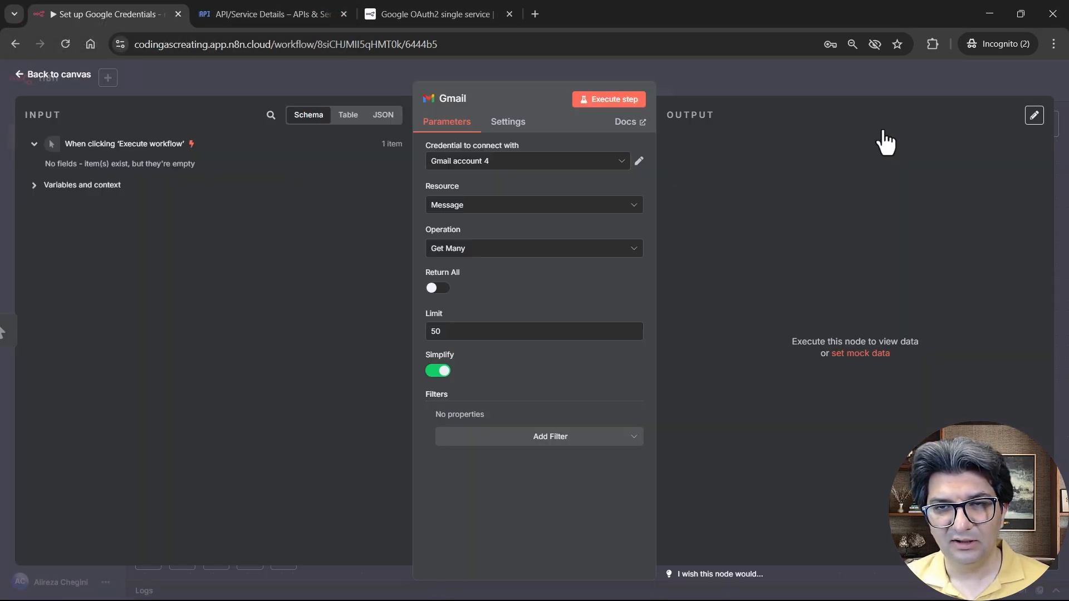
Execute the Gmail node's Get Many messages operation to test the credential and go back to the workflow canvas
click(615, 101)
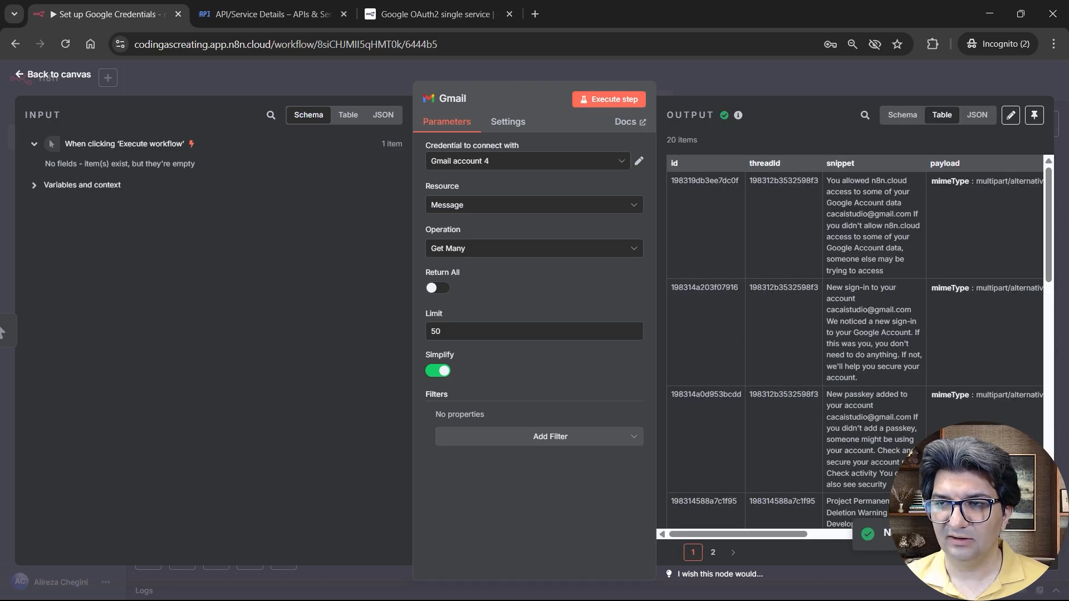
mouse_move(1049, 189)
mouse_down()
mouse_move(1048, 437)
mouse_move(1048, 181)
mouse_up()
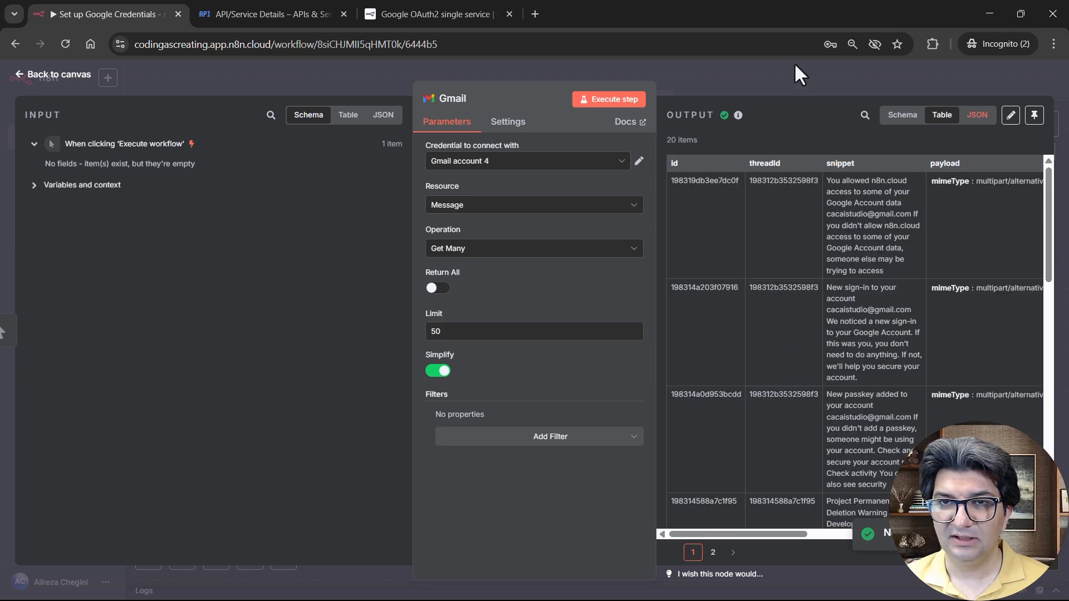
click(615, 65)
Open the Google Docs node and start creating a new Google Docs credential
scroll(764, 383, down, 1)
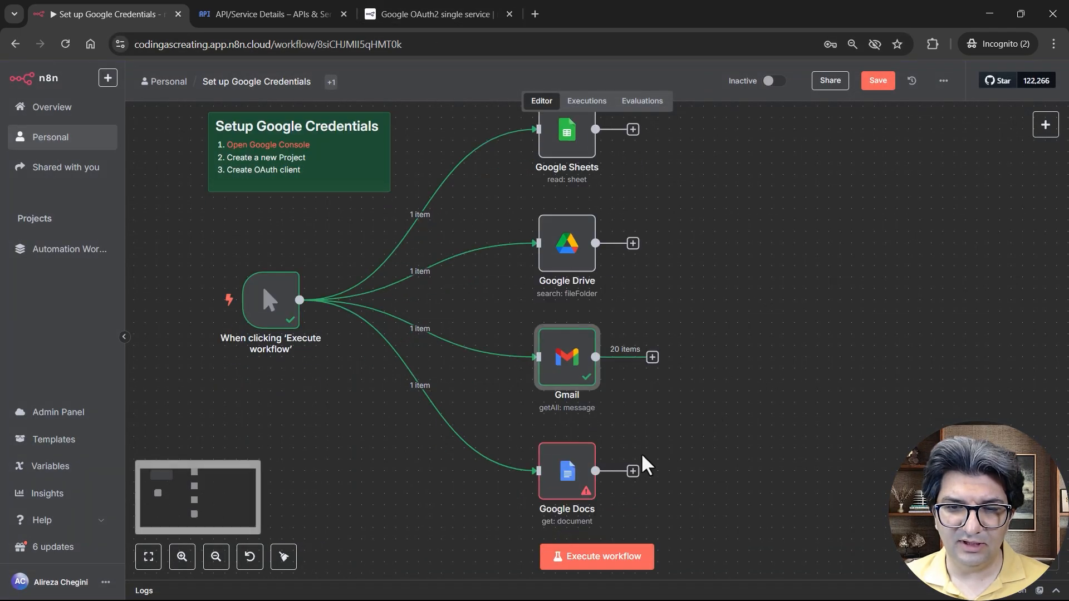
click(567, 476)
double_click(567, 475)
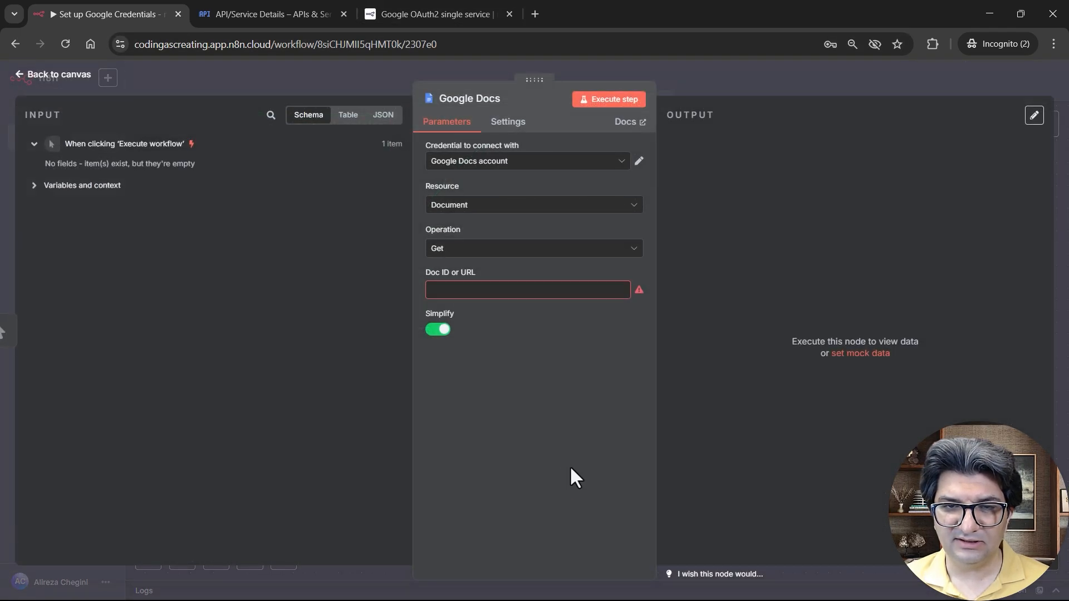
click(619, 168)
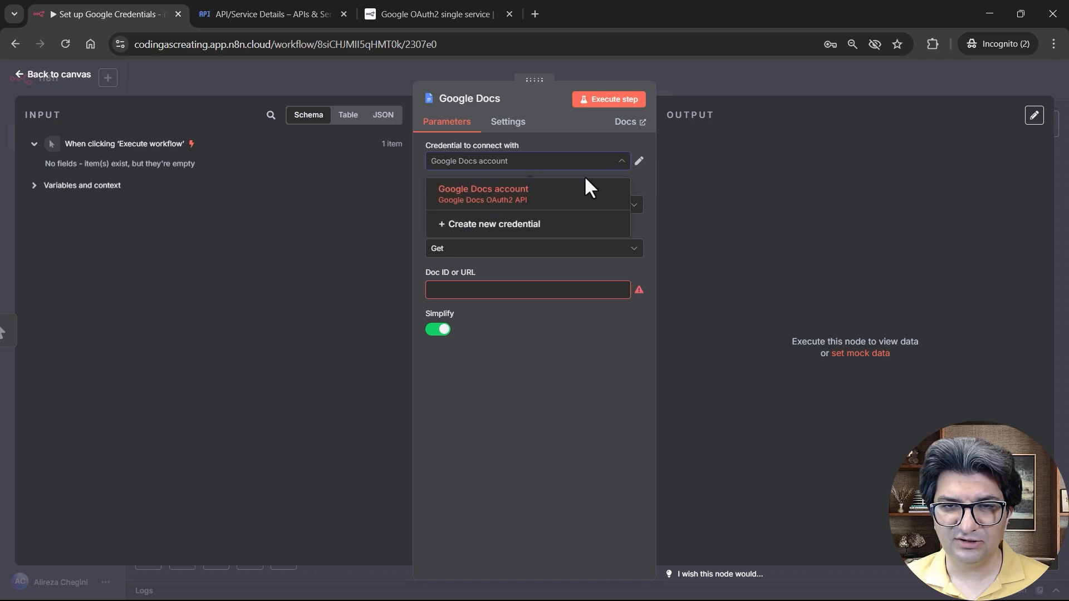
click(476, 223)
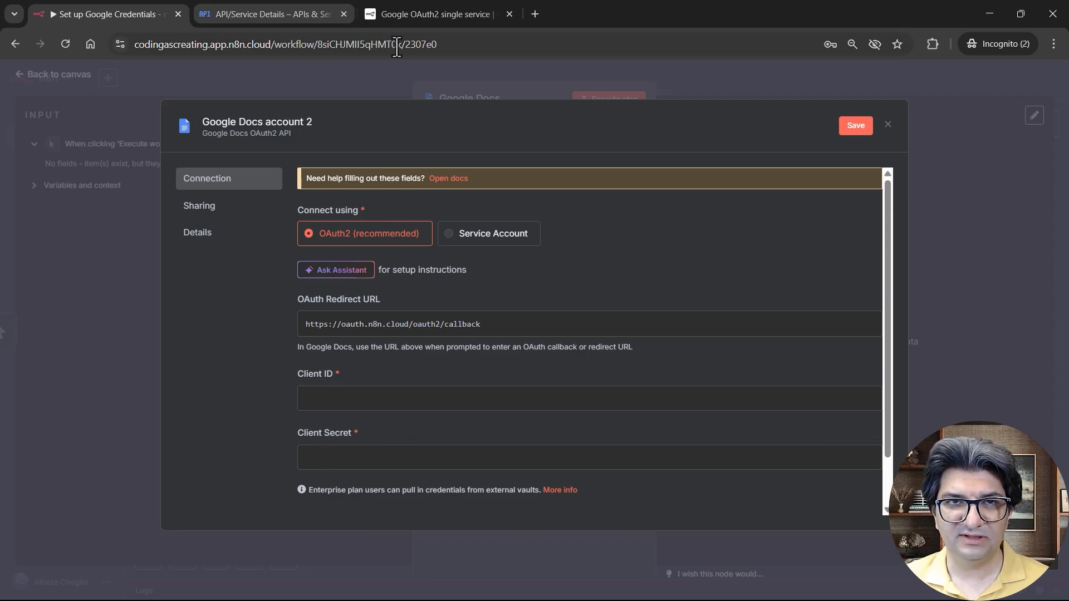
In Google Cloud, search for "google doc", open Google Docs API and enable it for the project
click(416, 12)
click(243, 9)
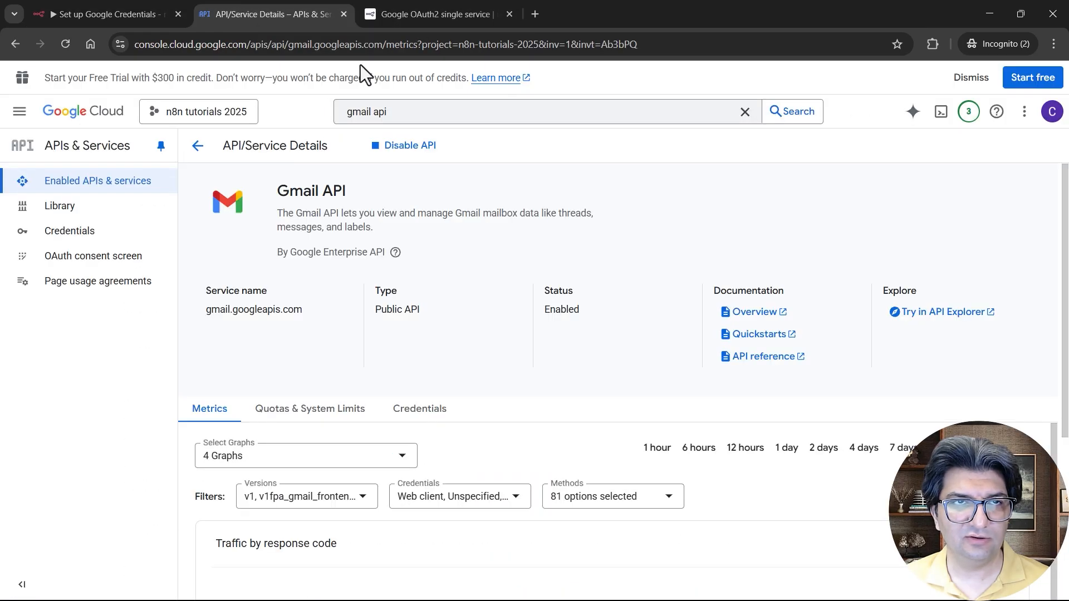
double_click(480, 113)
drag(477, 111, 302, 109)
text(google doc)
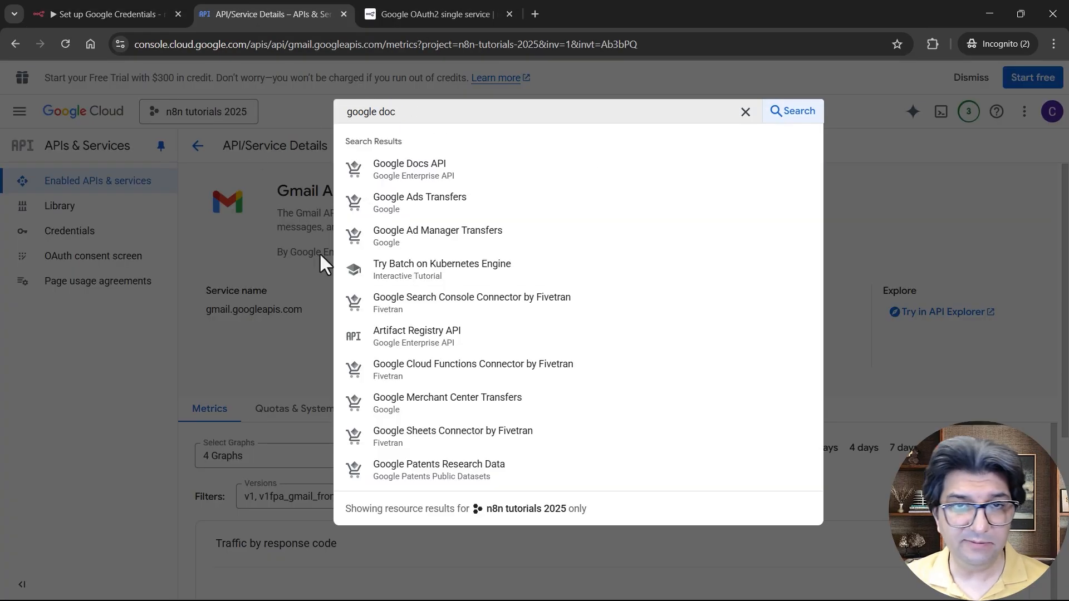
click(410, 167)
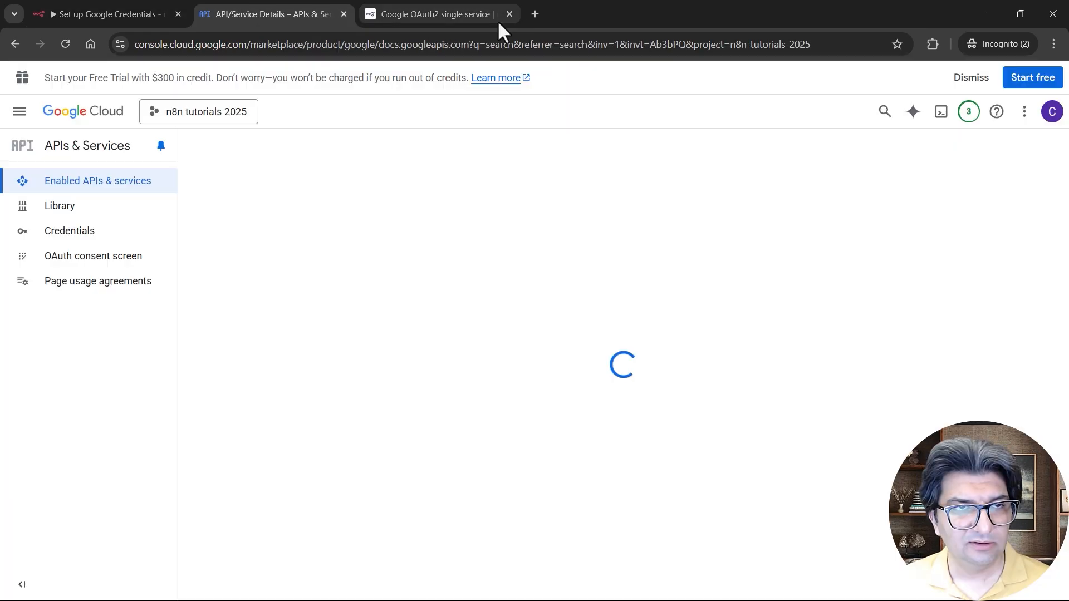
click(159, 294)
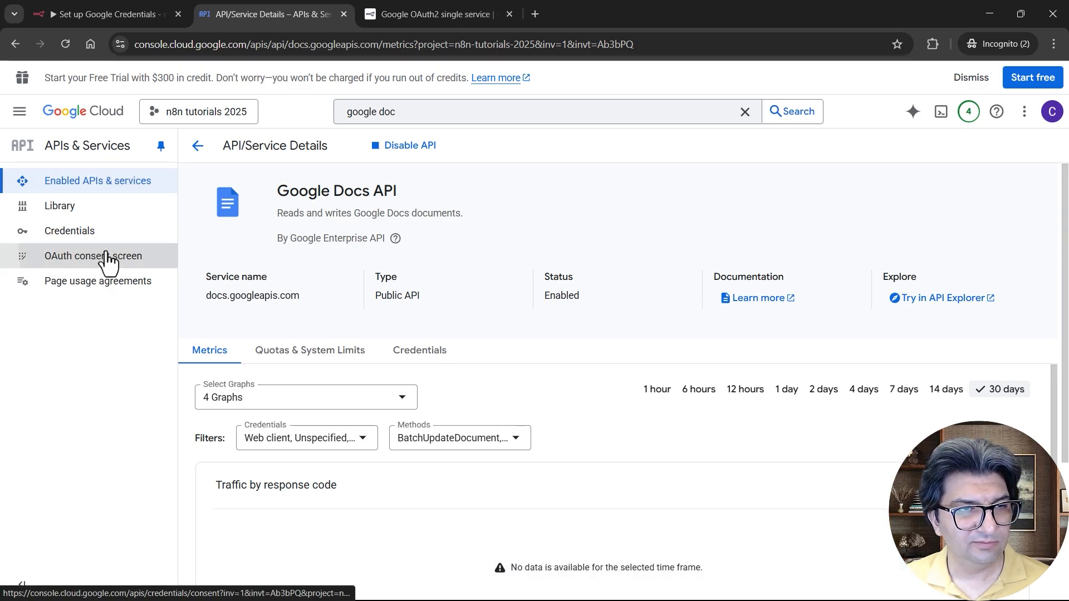
Go to the project's API credentials and open the Web client OAuth 2.0 client
click(106, 258)
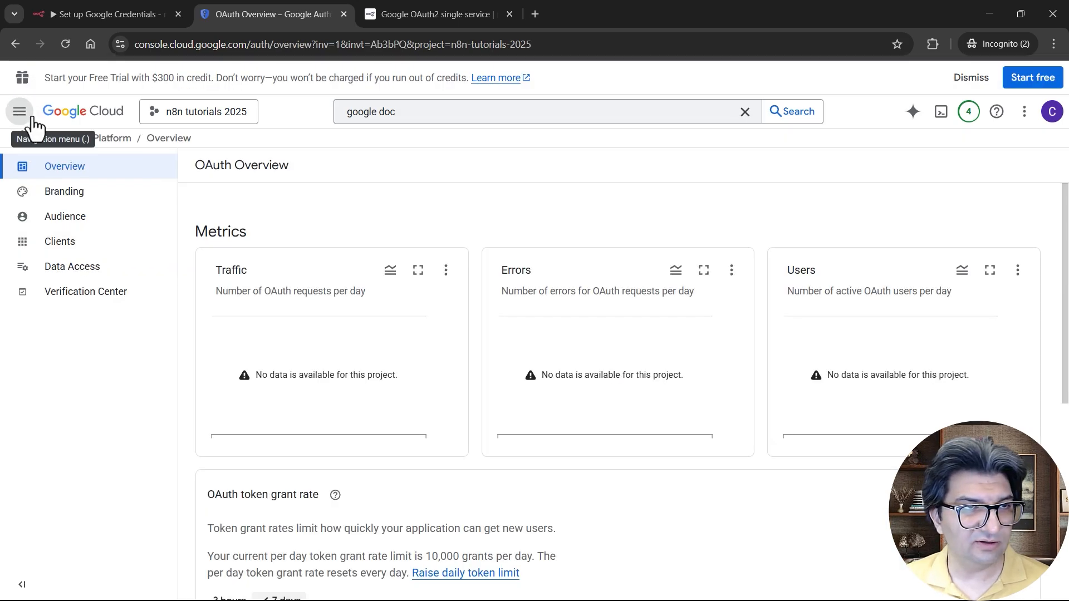
click(29, 116)
mouse_move(167, 266)
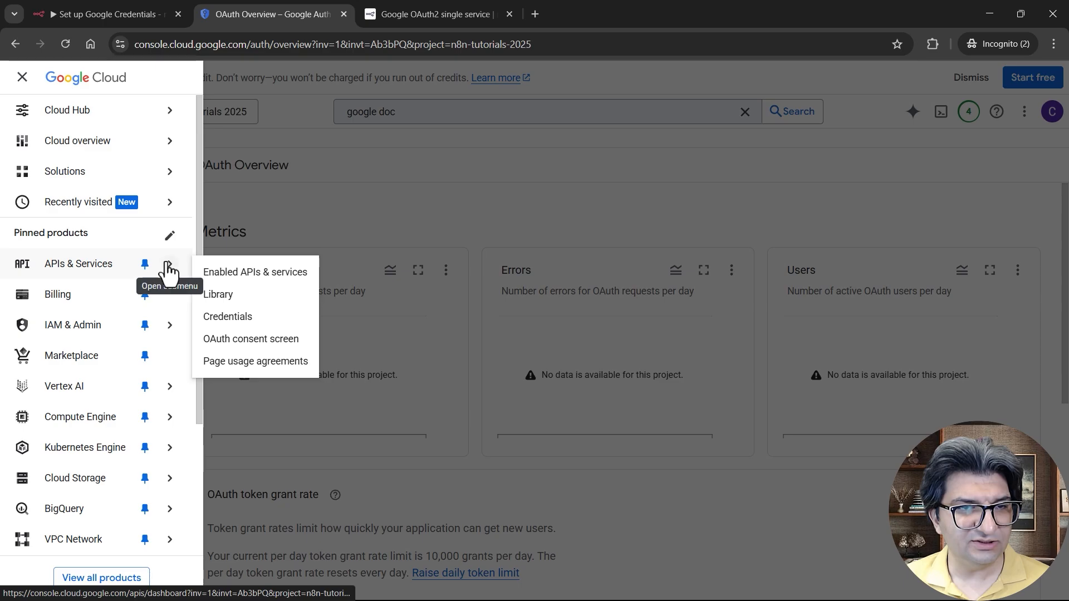
click(233, 320)
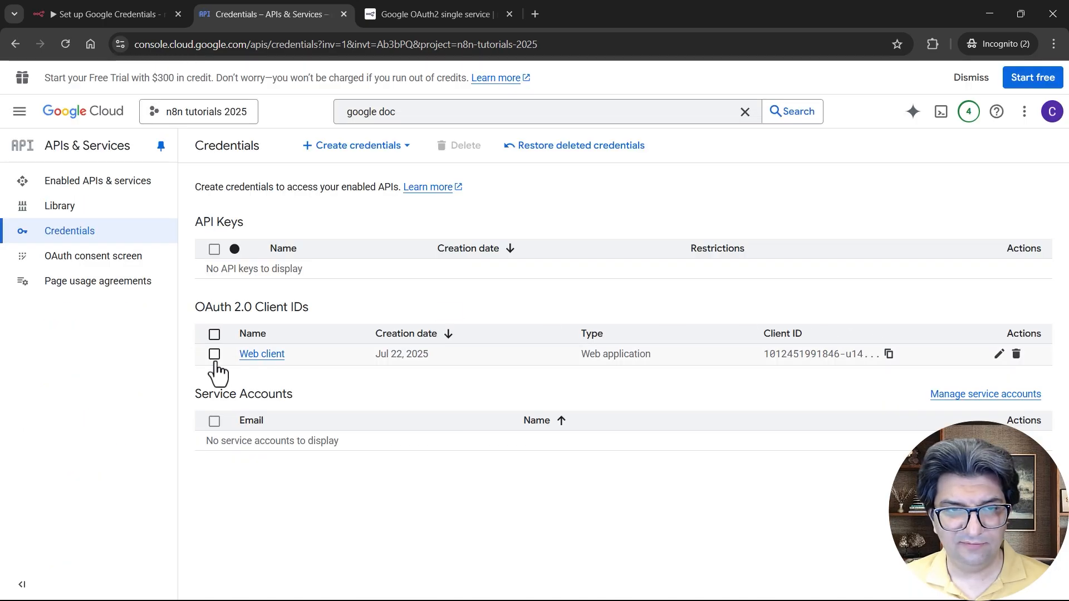
click(260, 356)
Copy the Web client's Client ID and Client Secret into the matching fields of the new Google Docs credential in n8n
scroll(640, 405, down, 2)
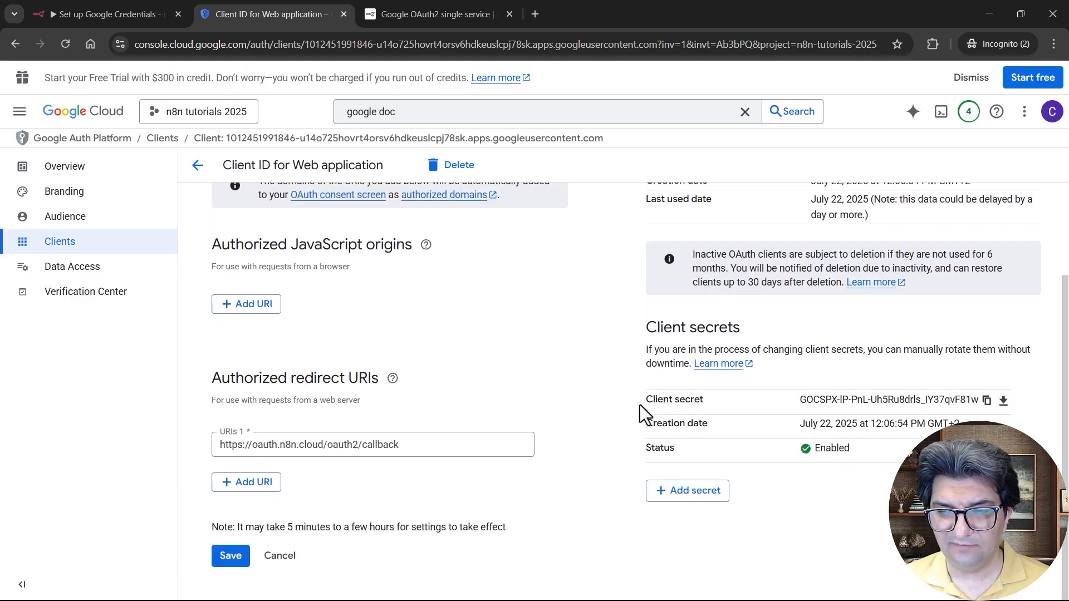
scroll(640, 405, up, 1)
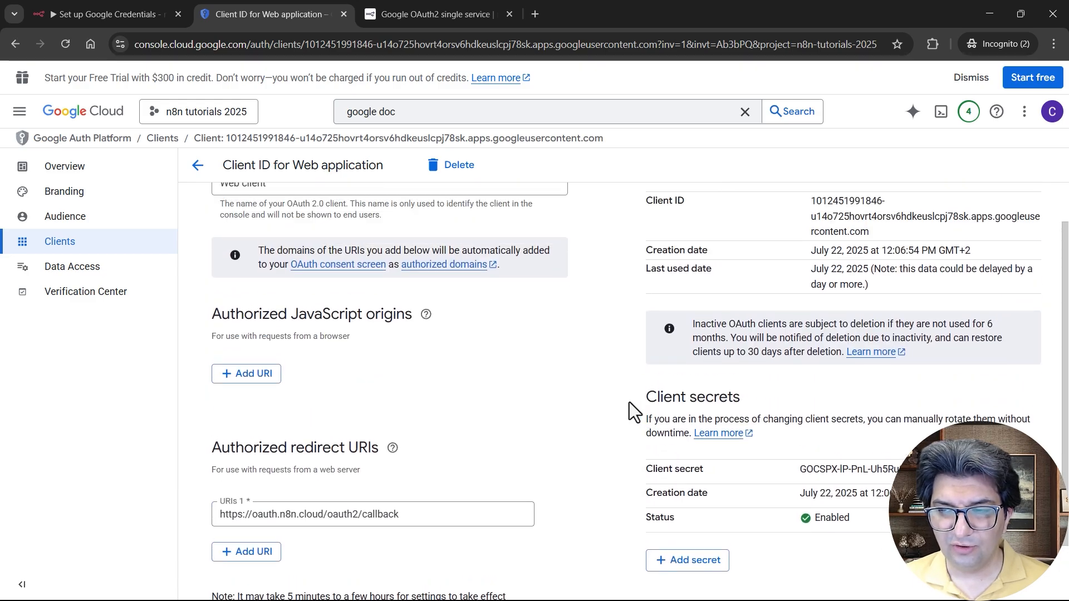
scroll(724, 362, up, 1)
drag(876, 280, 800, 238)
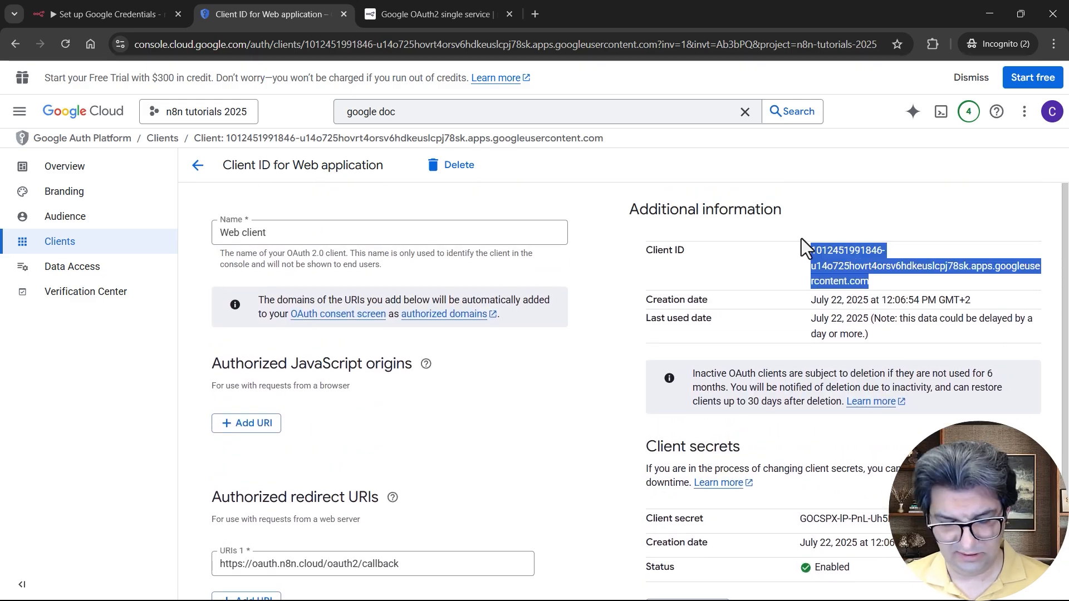
scroll(1002, 400, down, 2)
click(986, 400)
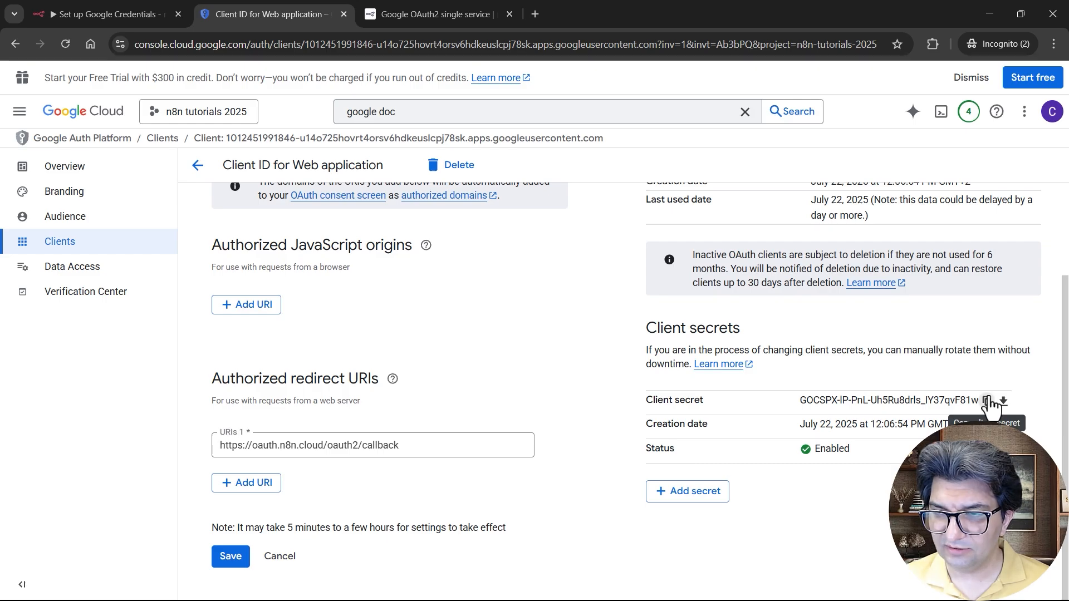
click(105, 14)
click(635, 457)
key(ctrl+v)
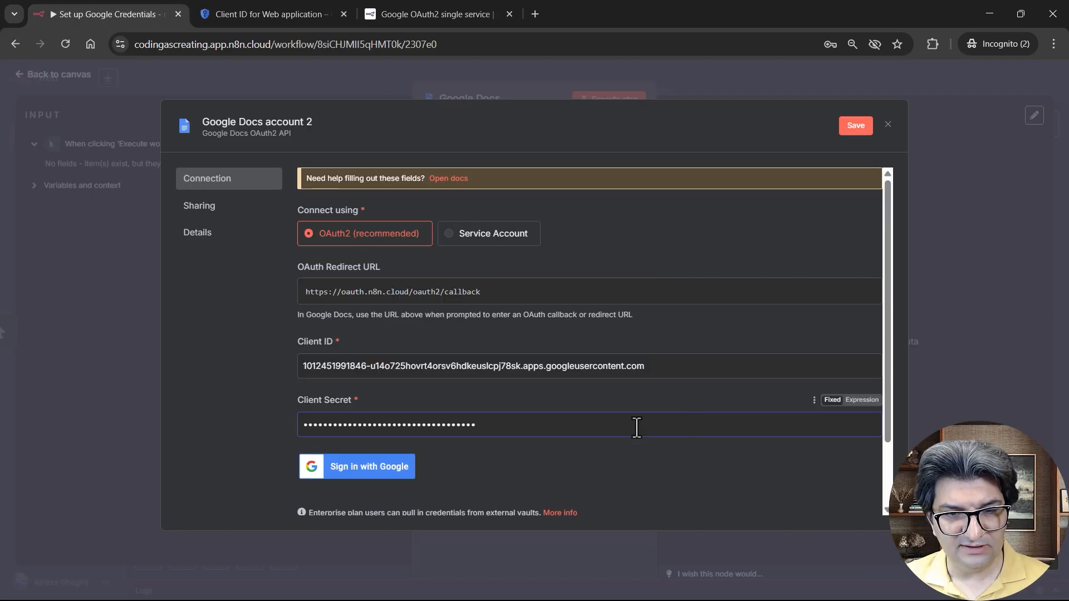
Sign in with Google from the new Google Docs credential and choose the Google account for n8n.cloud
scroll(632, 434, down, 2)
click(356, 405)
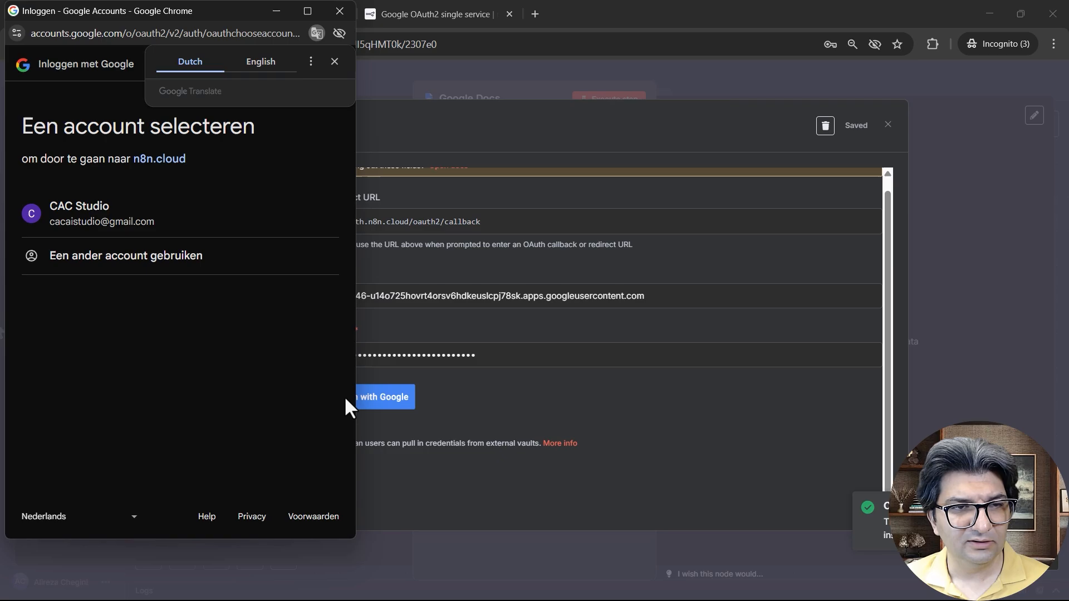
click(78, 221)
click(47, 245)
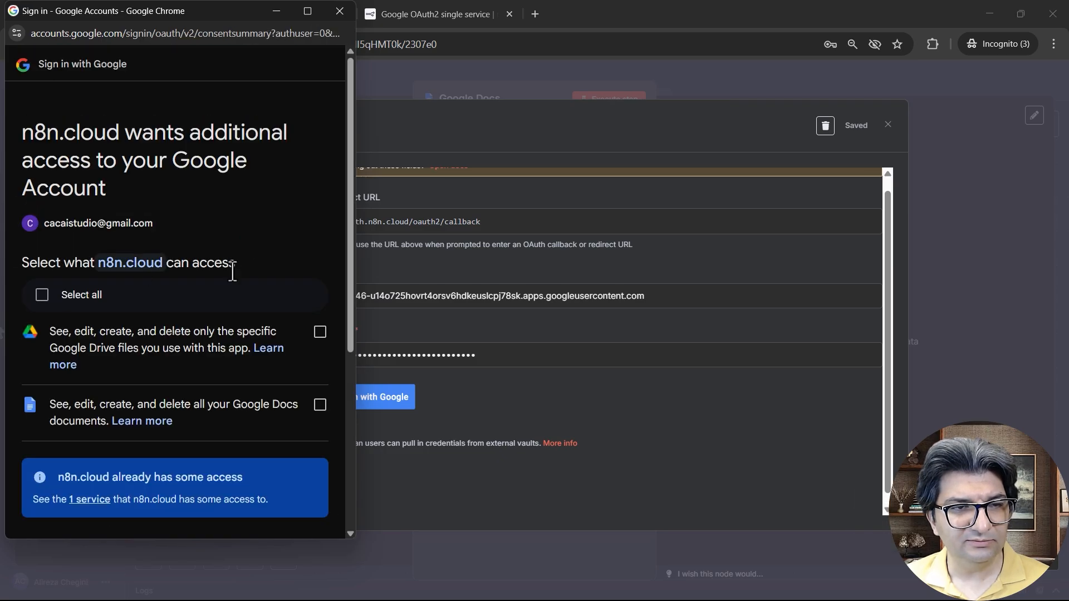
Grant n8n.cloud all requested Google Drive and Google Docs access, complete the authorization and close the credential window
scroll(244, 273, down, 1)
click(42, 226)
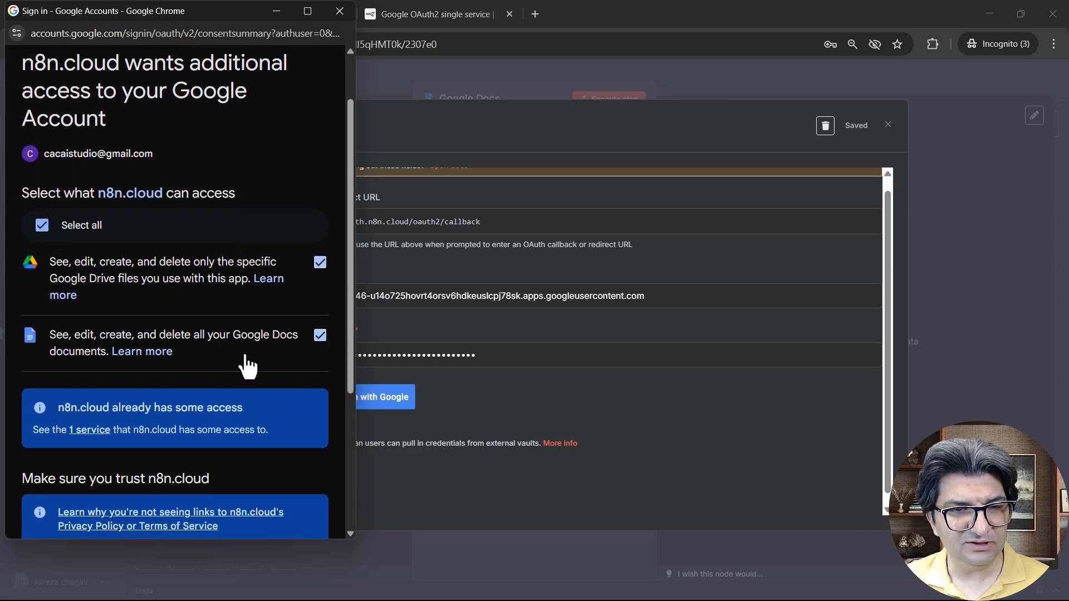
scroll(242, 357, down, 1)
scroll(231, 319, up, 1)
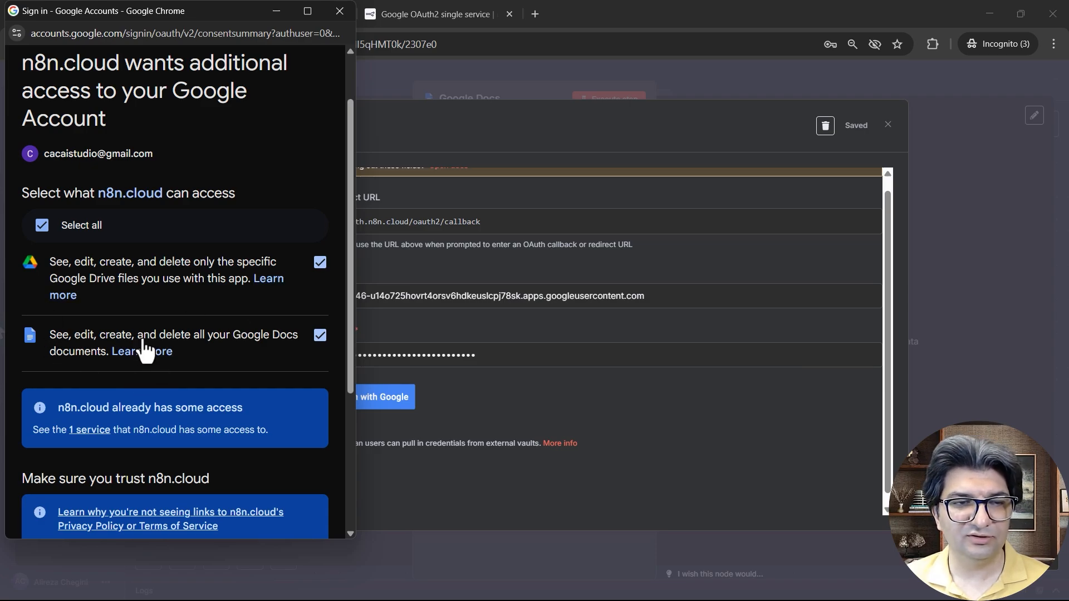
scroll(222, 340, down, 4)
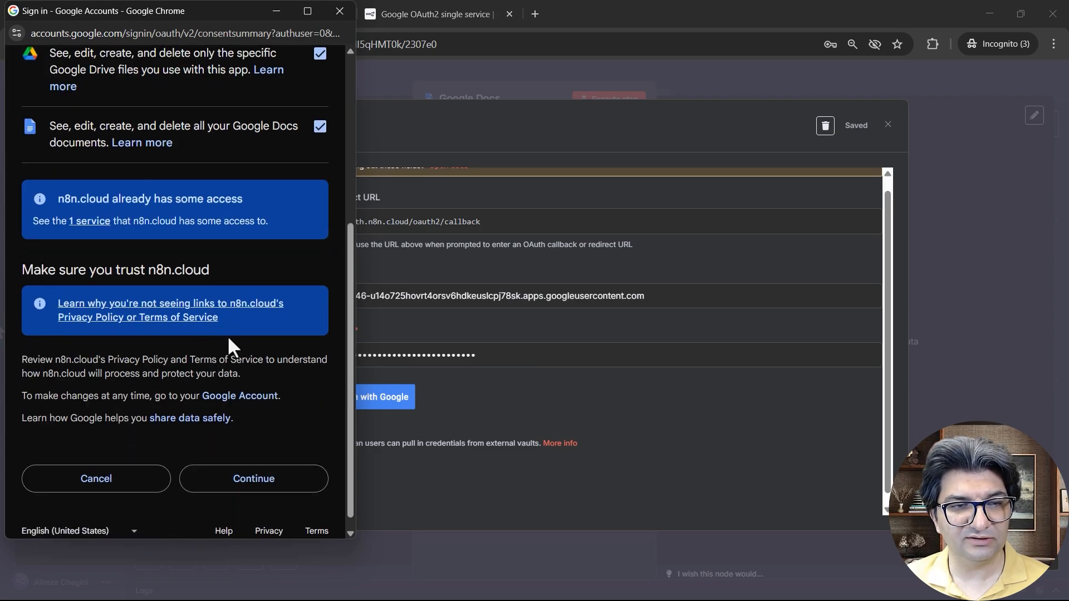
click(269, 477)
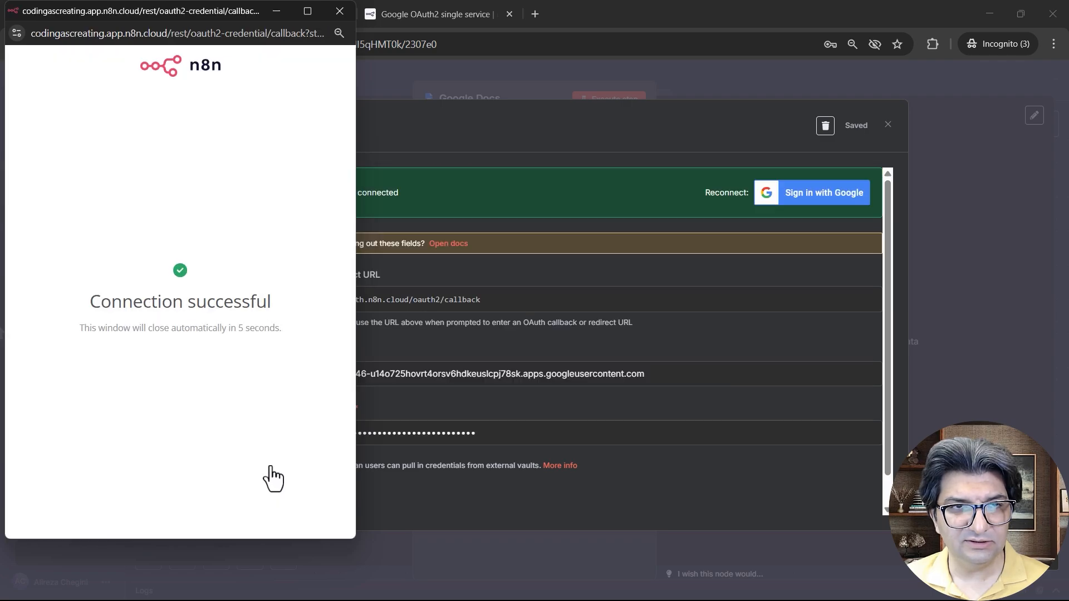
click(338, 11)
click(887, 126)
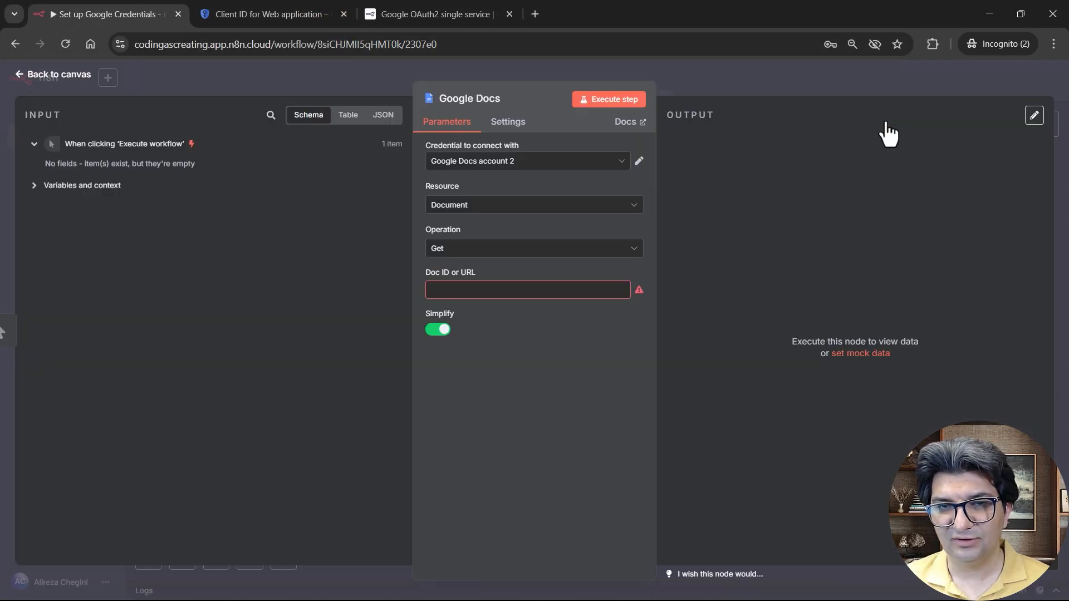
Paste the copied document ID as the Google Docs node's Doc ID or URL, execute the Get document step and return to the canvas
click(552, 288)
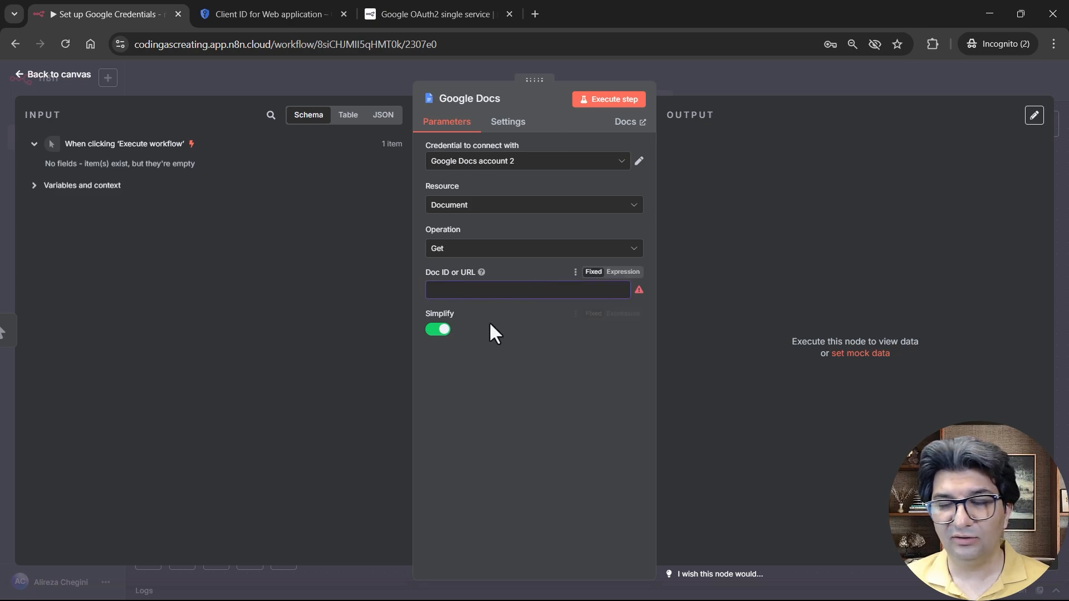
key(alt+Tab)
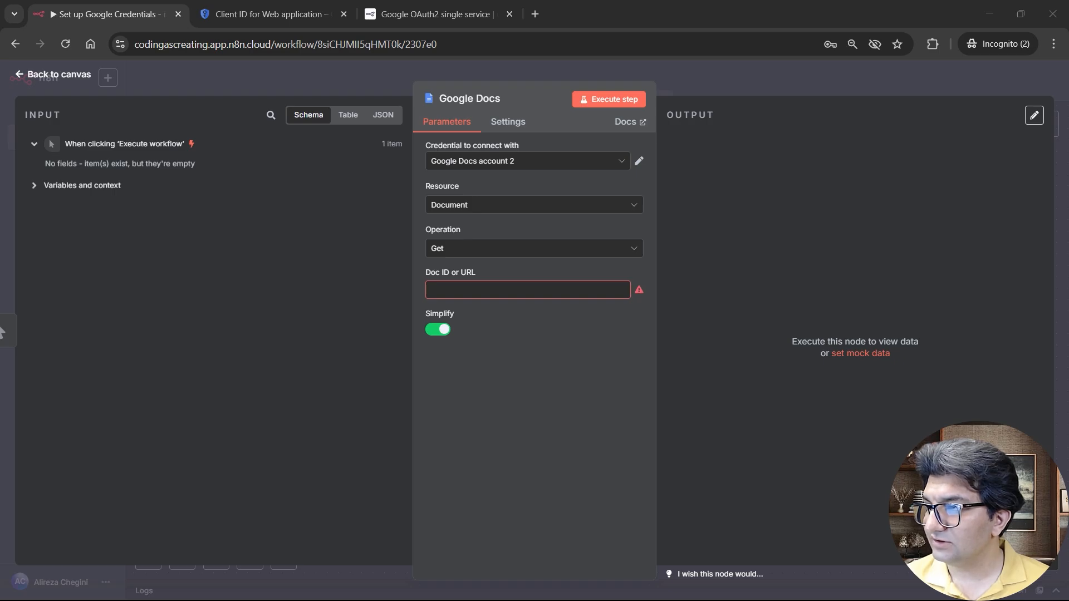
key(ctrl+v)
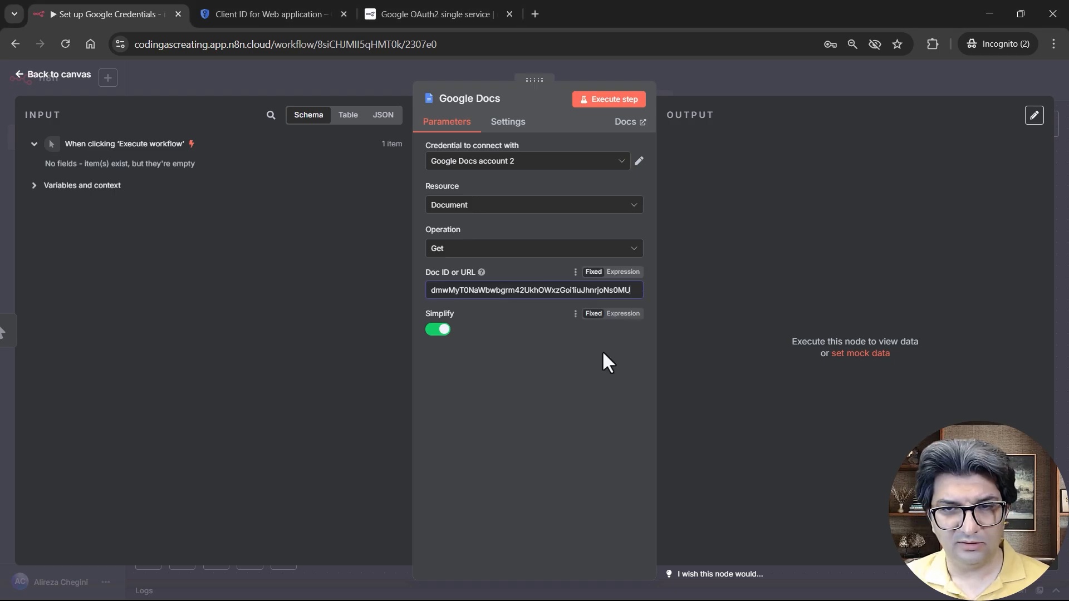
click(627, 100)
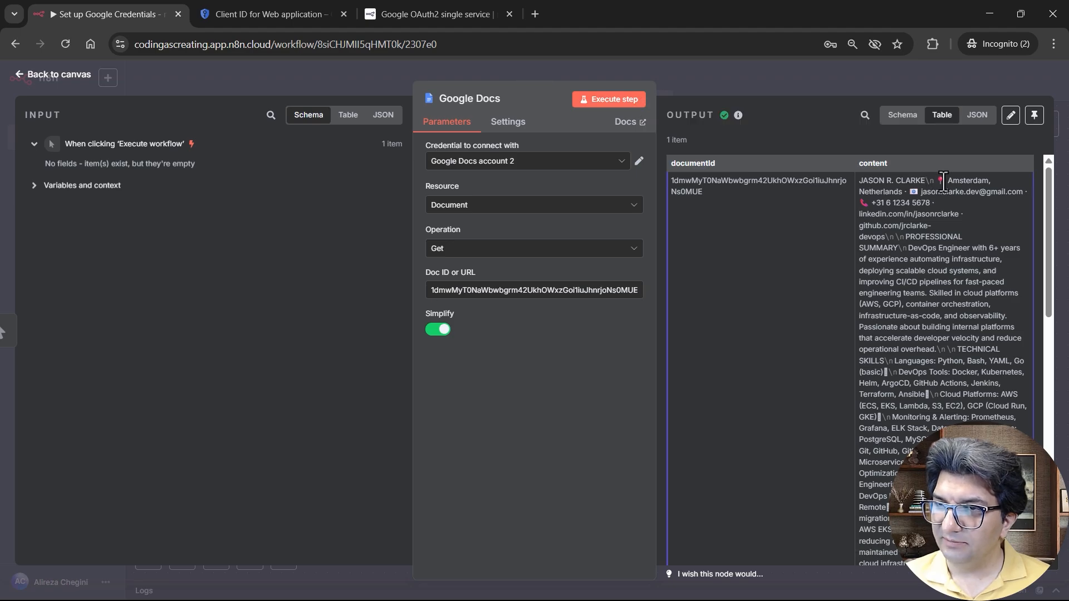
drag(1052, 186, 1051, 84)
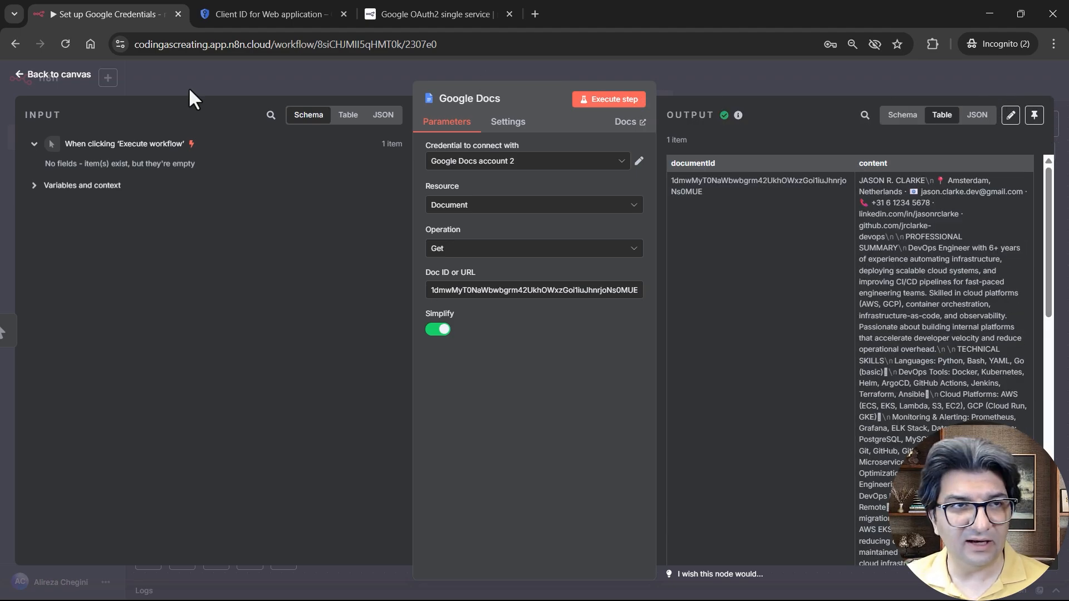
click(305, 77)
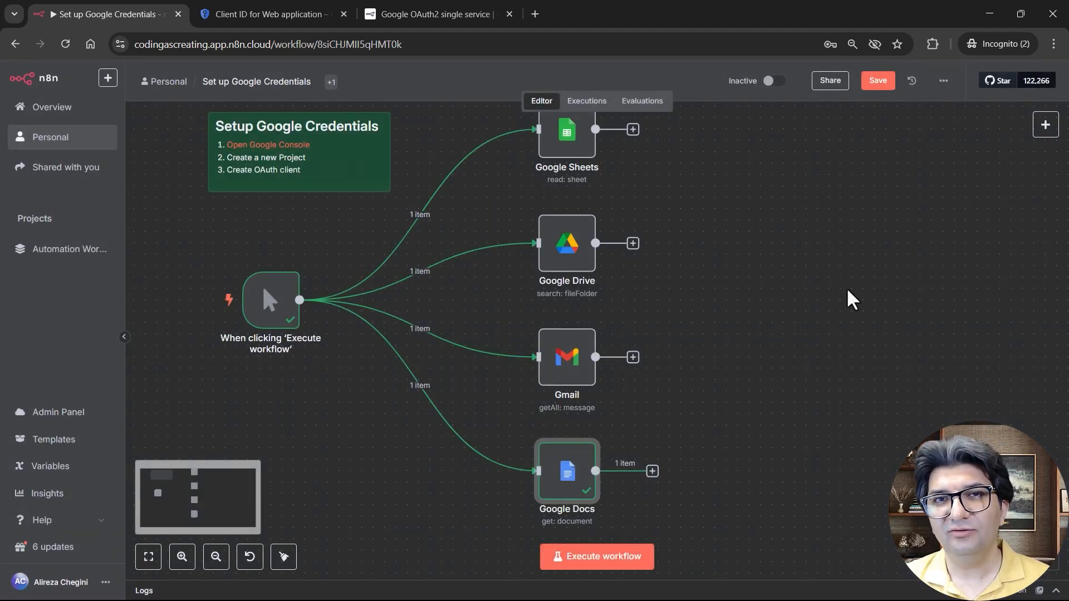